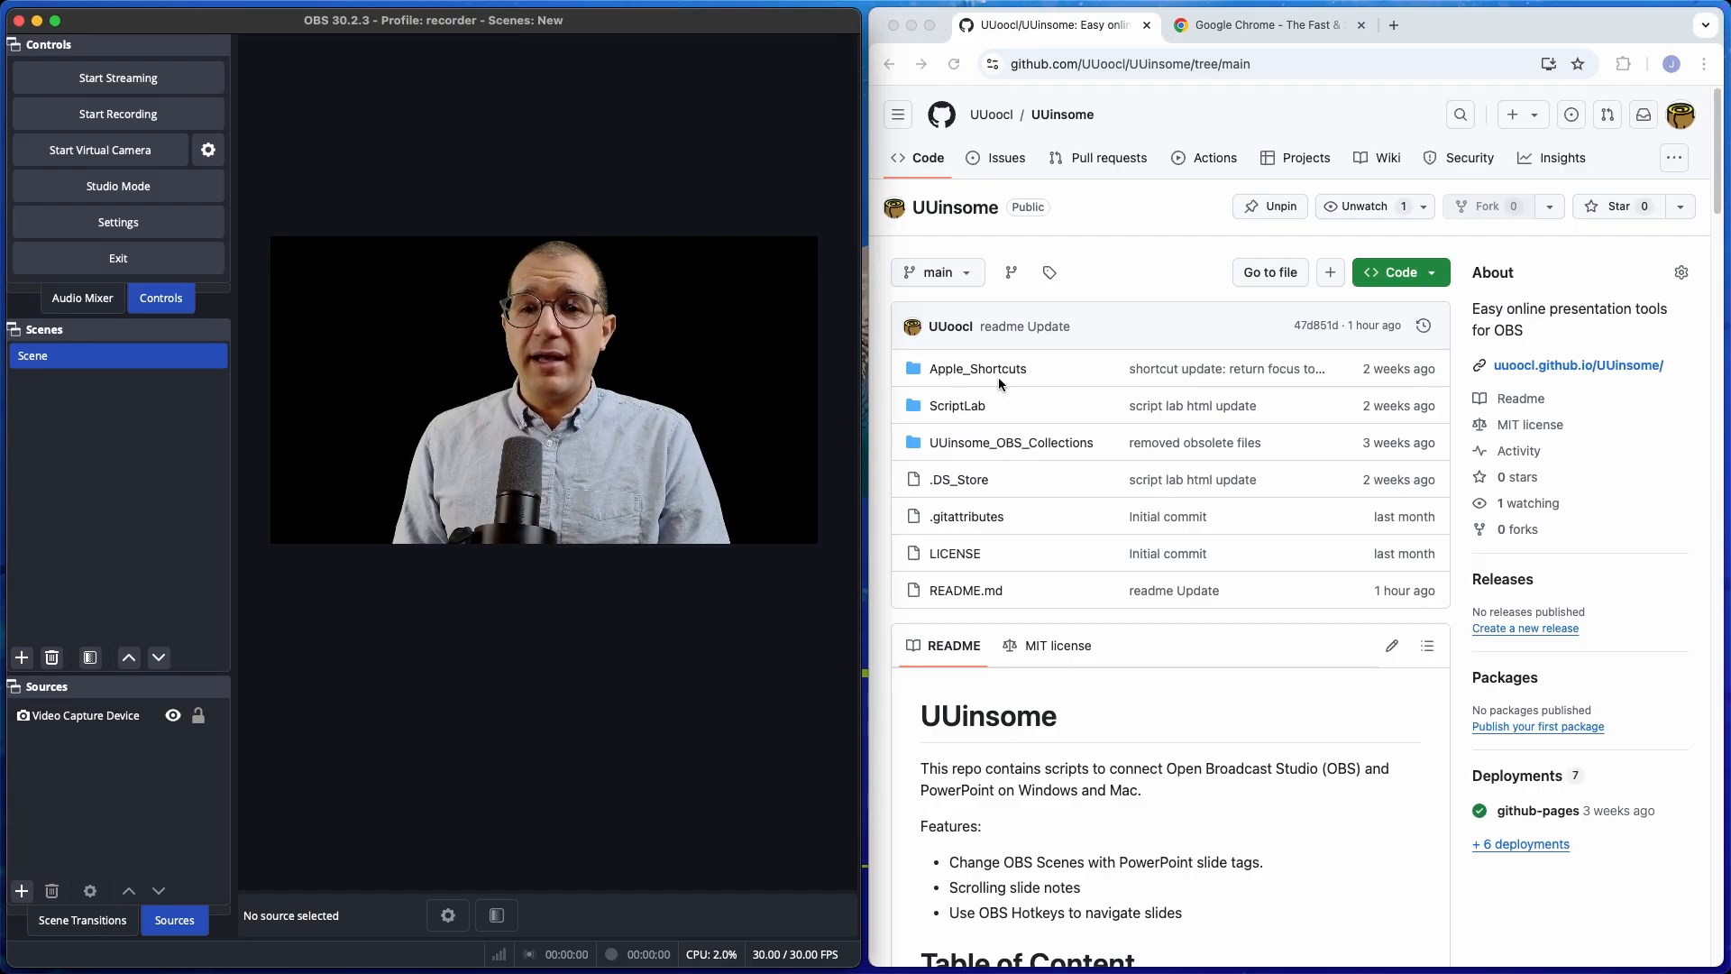
Open UUinsome_MacOS_Collection.json from the repository's UUinsome_OBS_Collections folder.
click(1008, 444)
click(1012, 447)
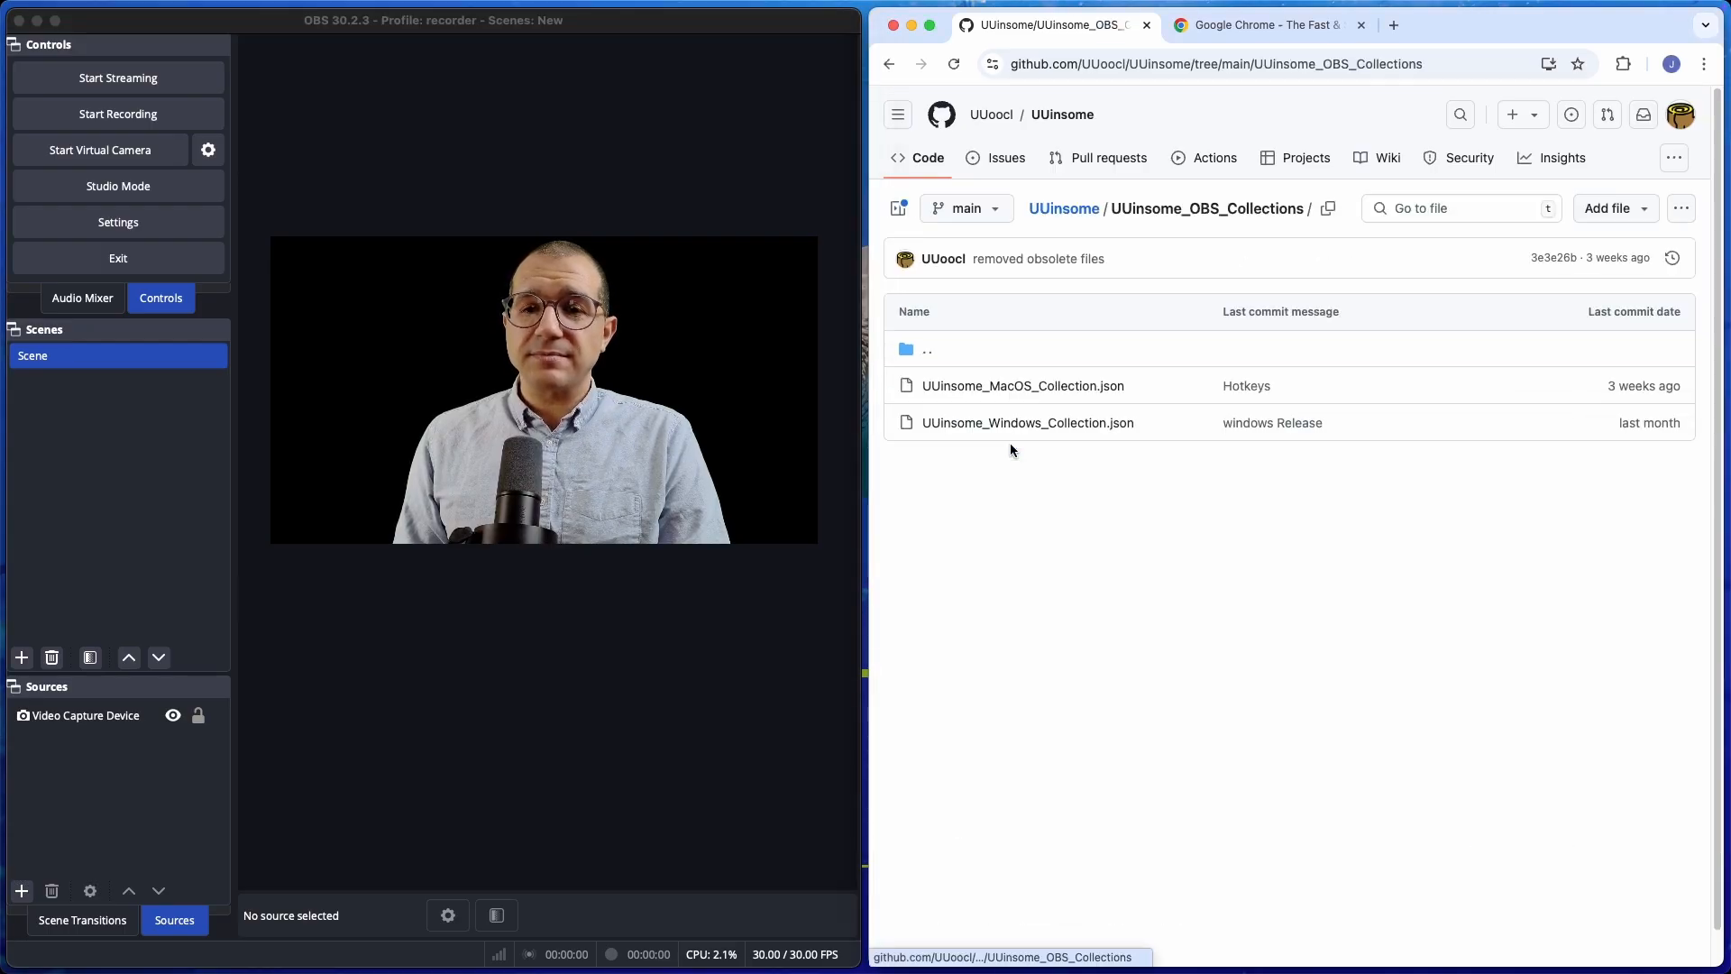
click(1006, 388)
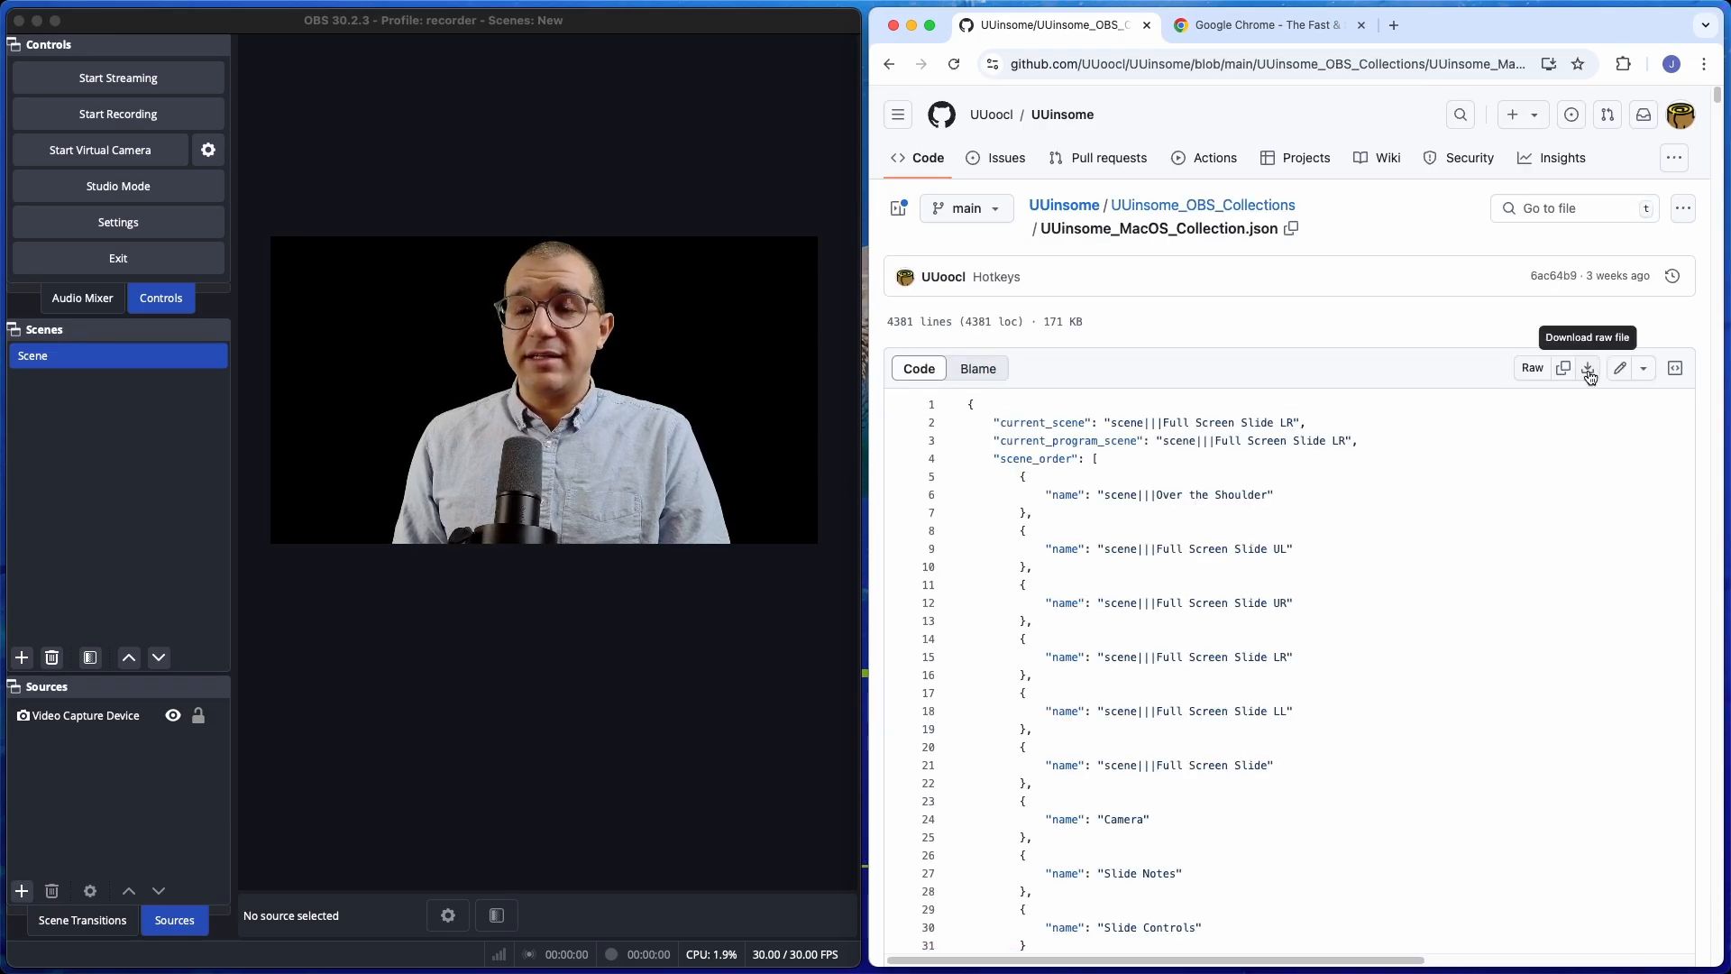
Switch to OBS and load the UUinsome_macOS_Collection scene collection.
click(508, 154)
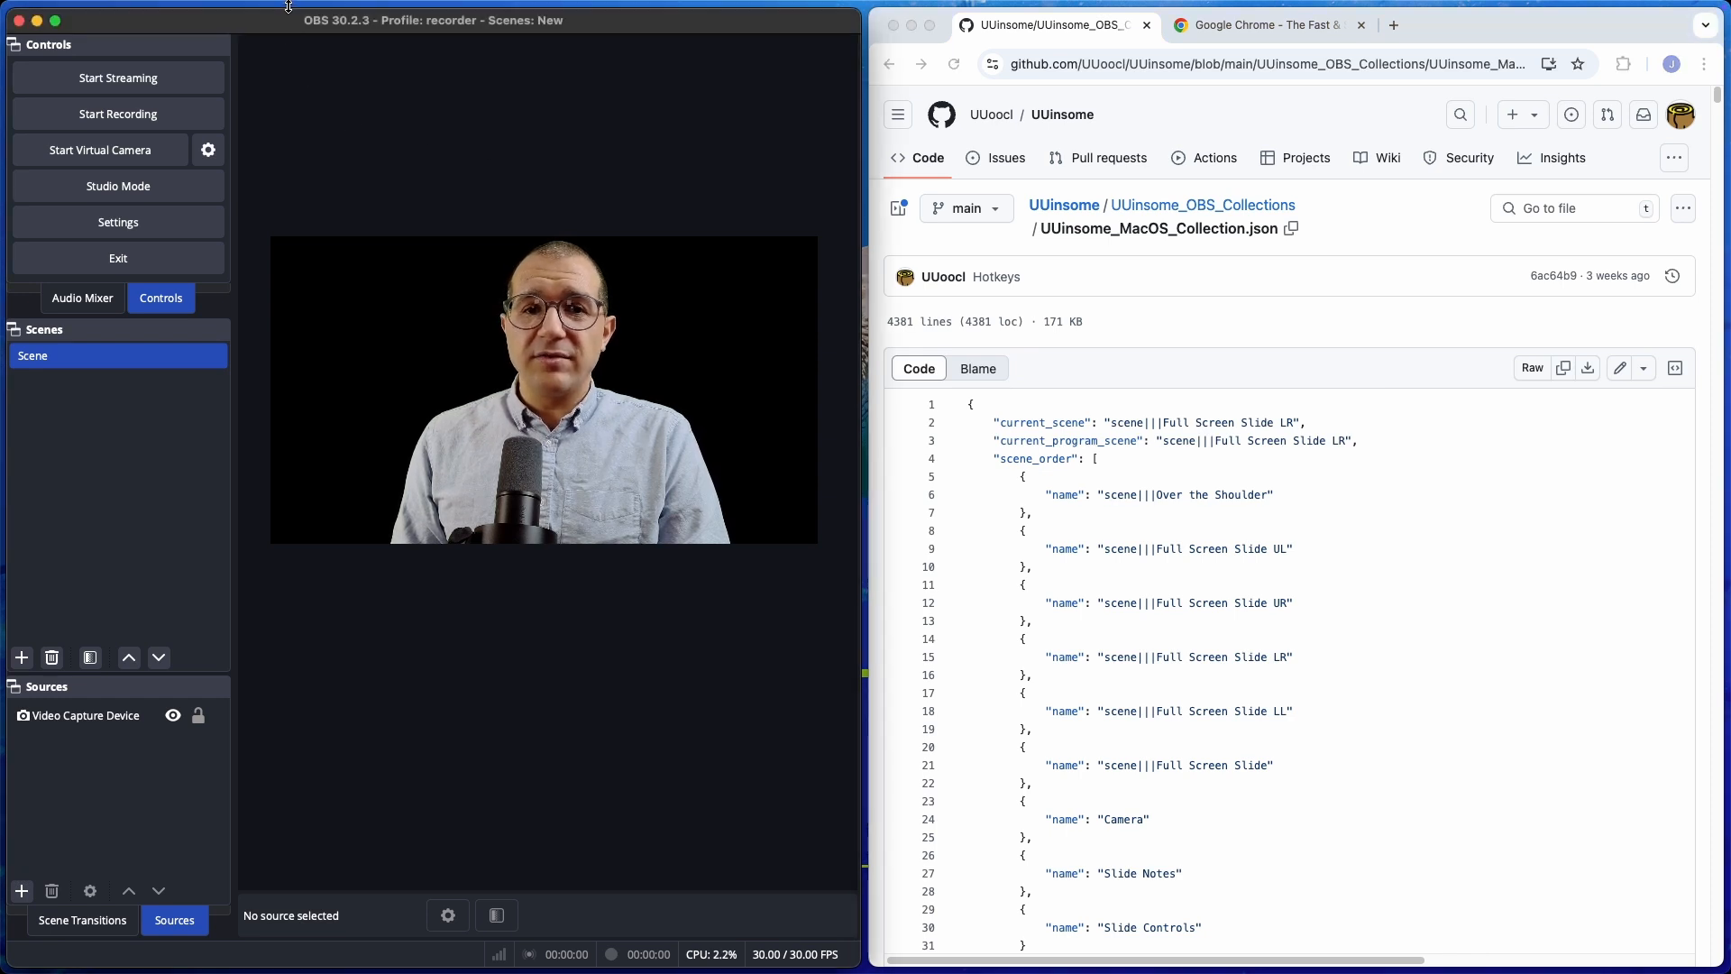
mouse_move(290, 3)
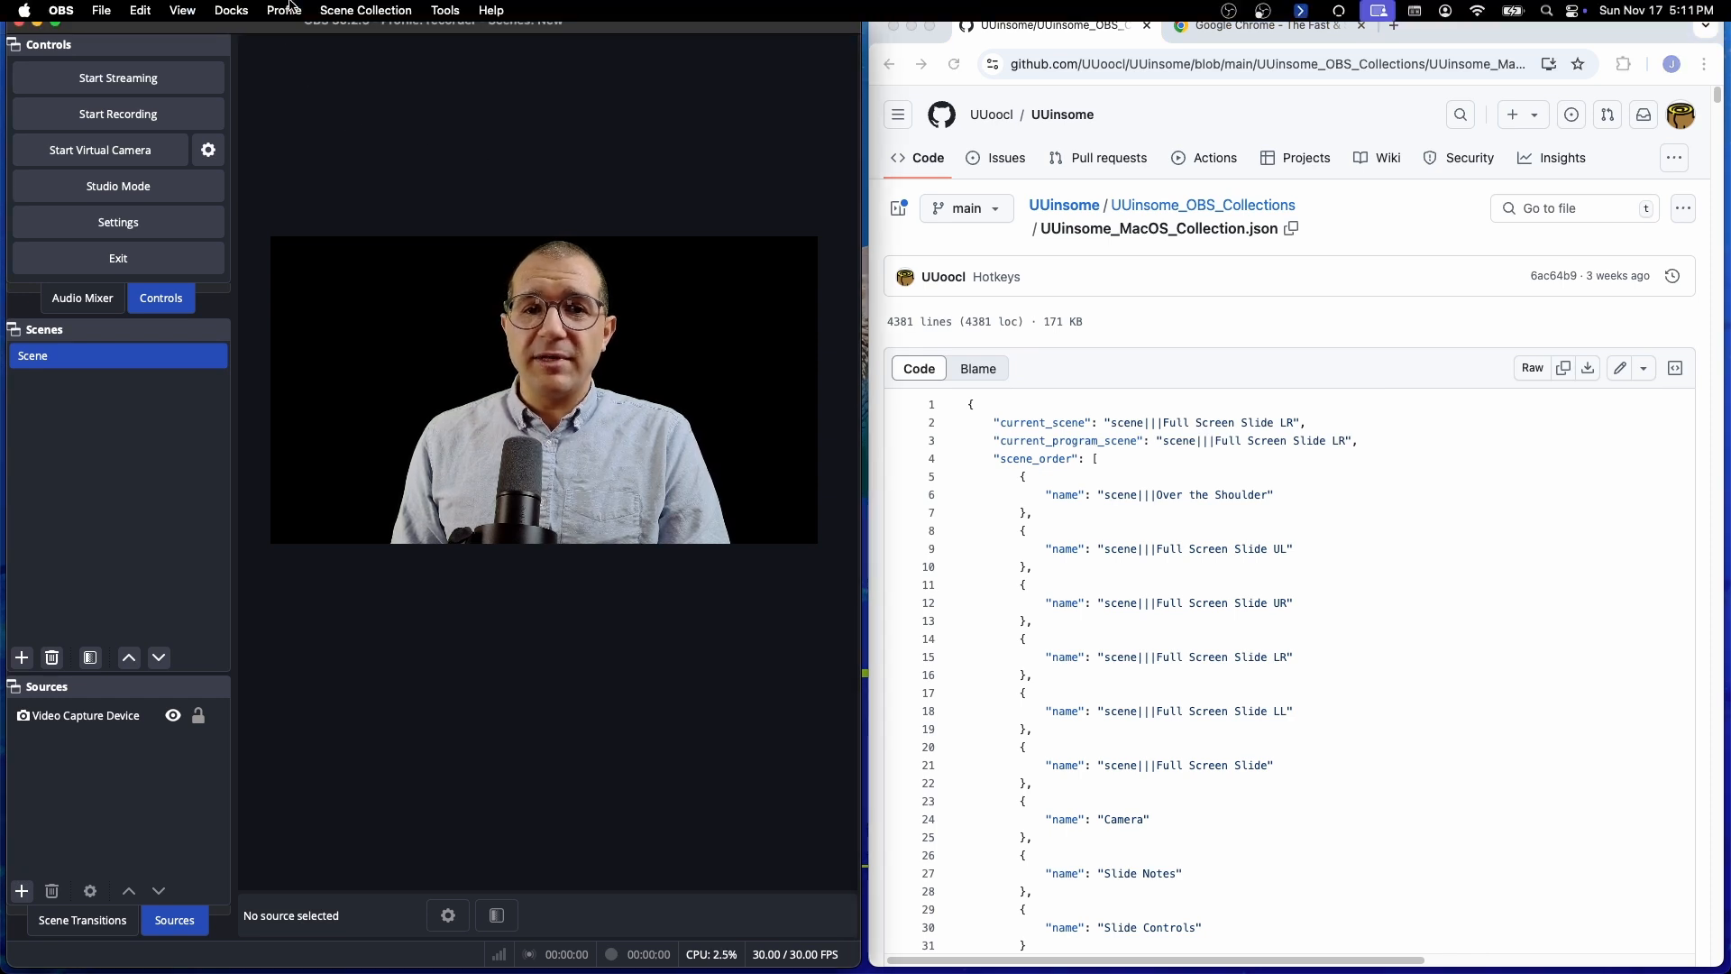
click(351, 11)
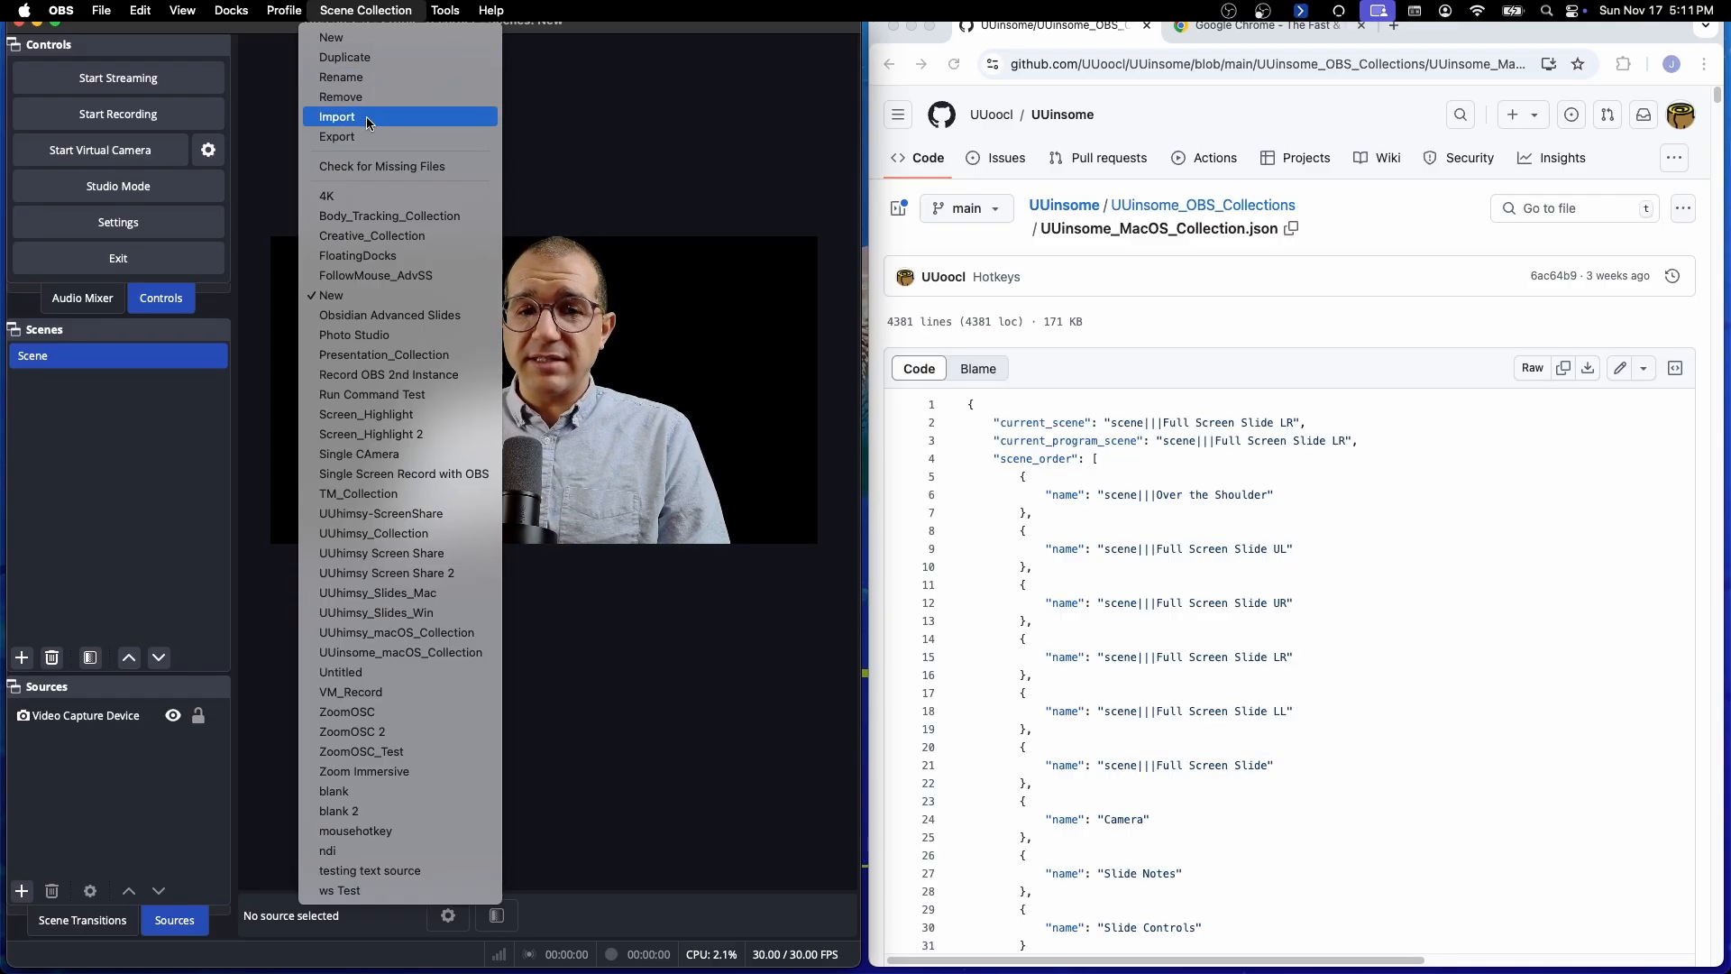
click(442, 656)
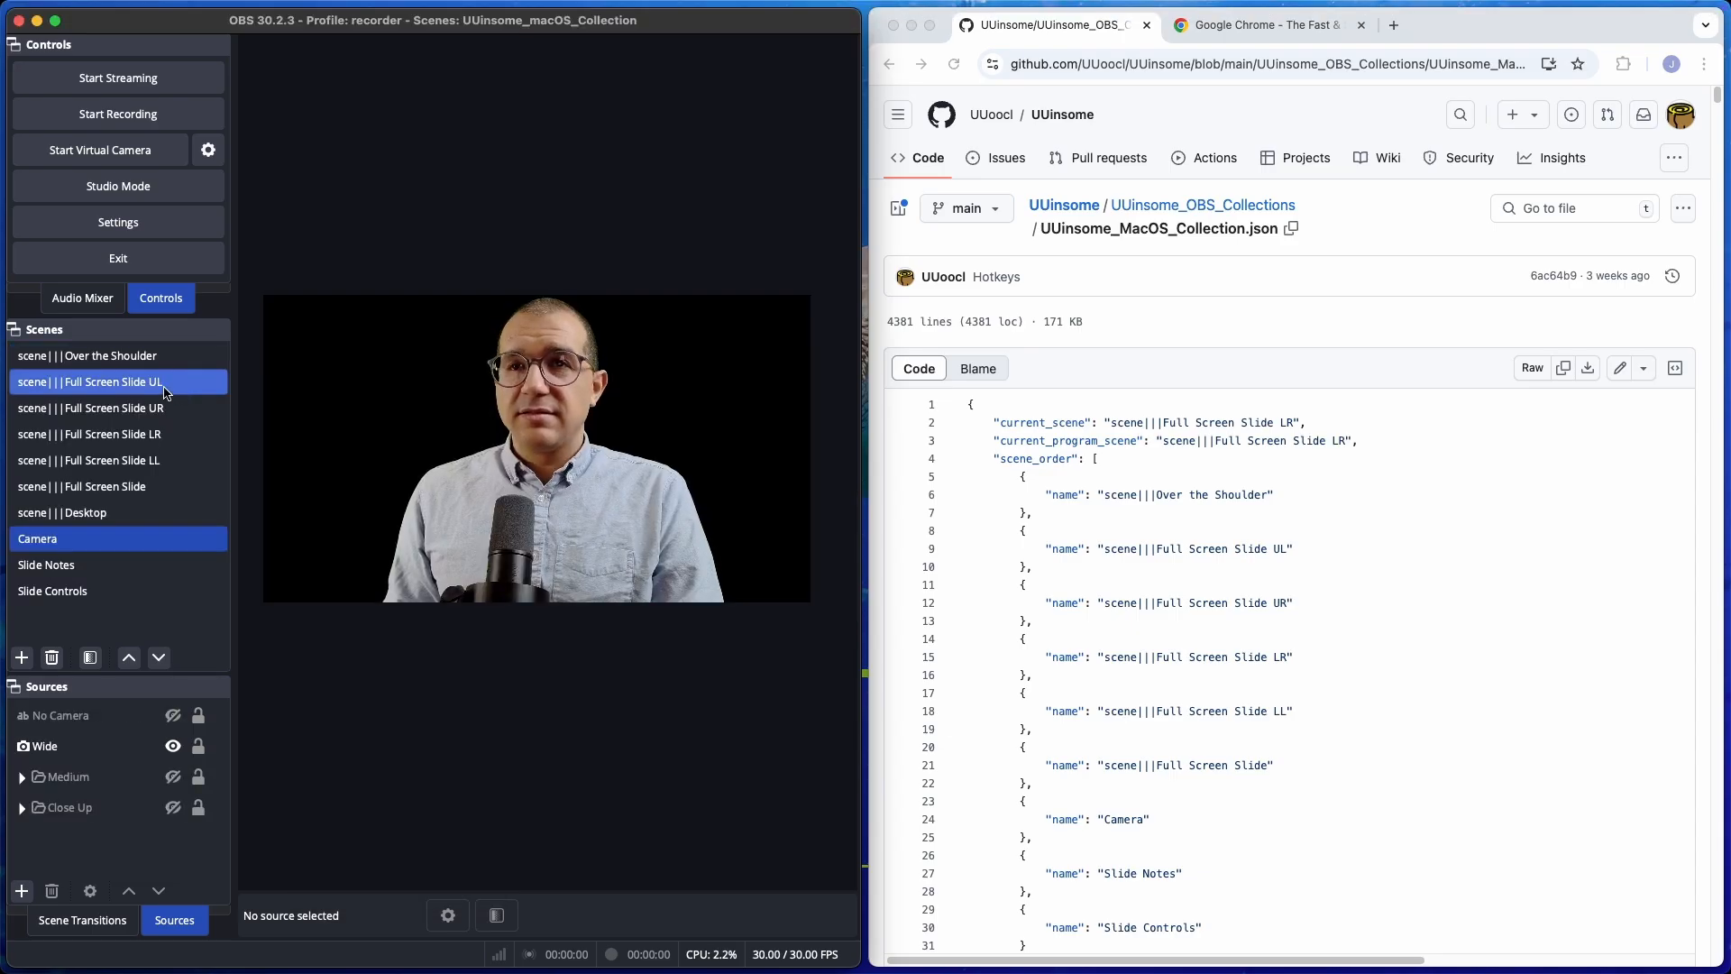
Preview the Over the Shoulder, Full Screen Slide UL, UR, LR, LL and Desktop scenes, ending on the Camera scene.
click(118, 360)
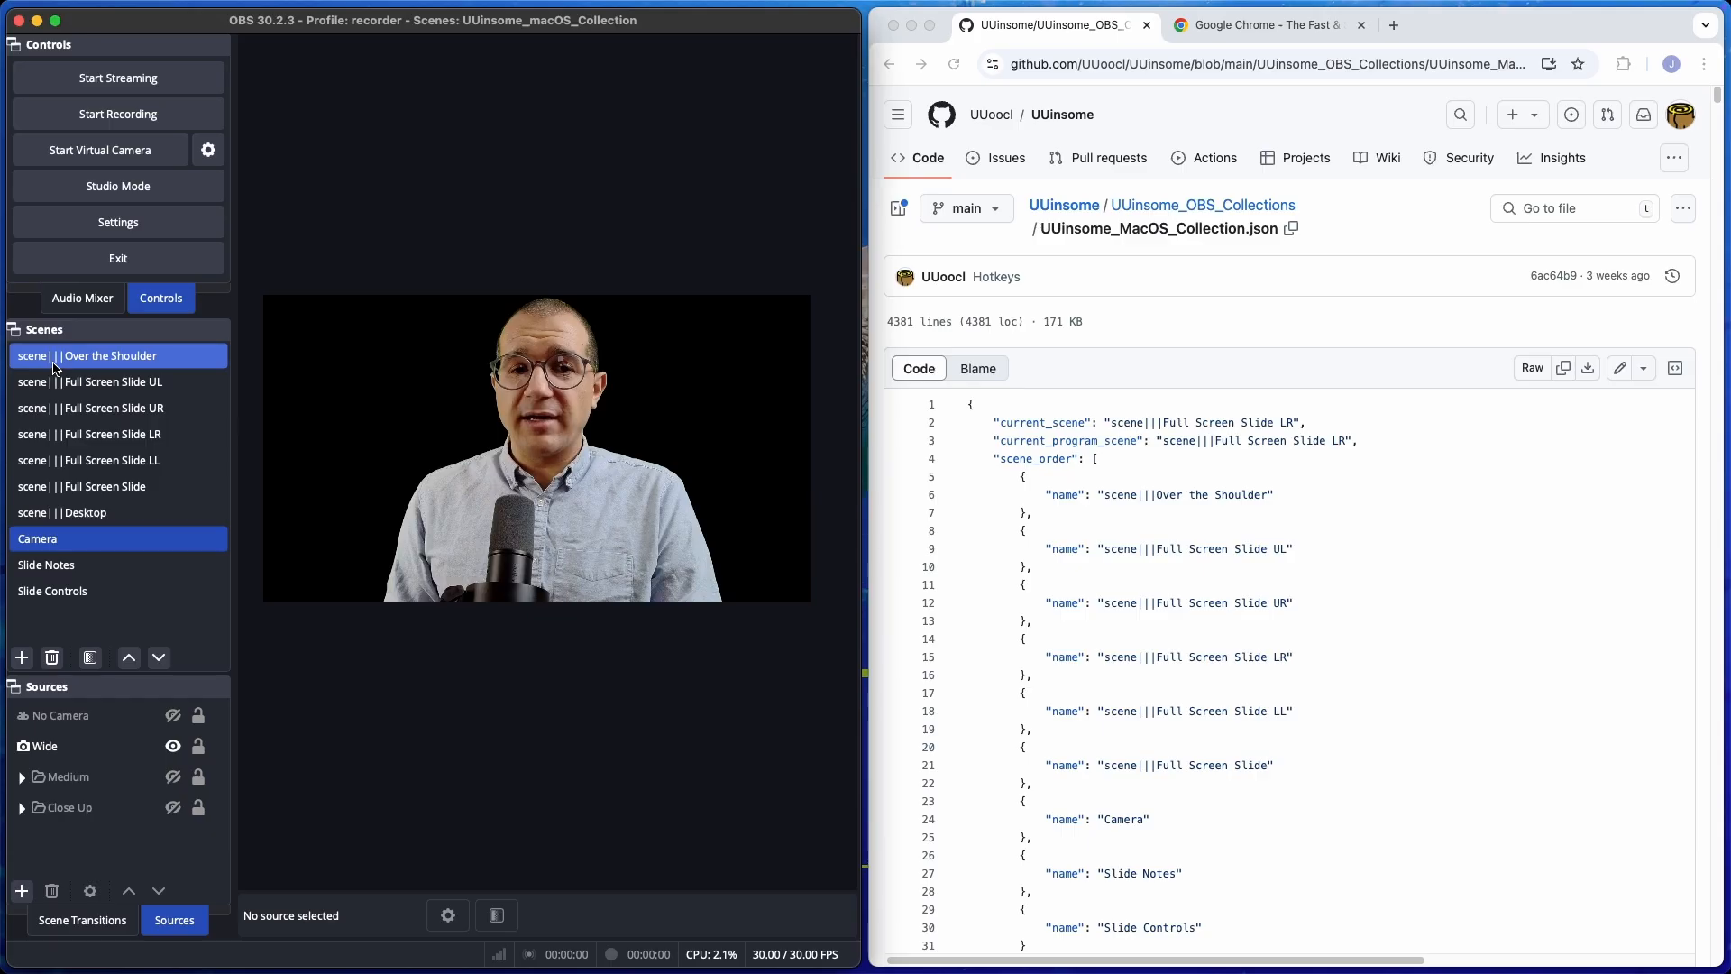
click(109, 379)
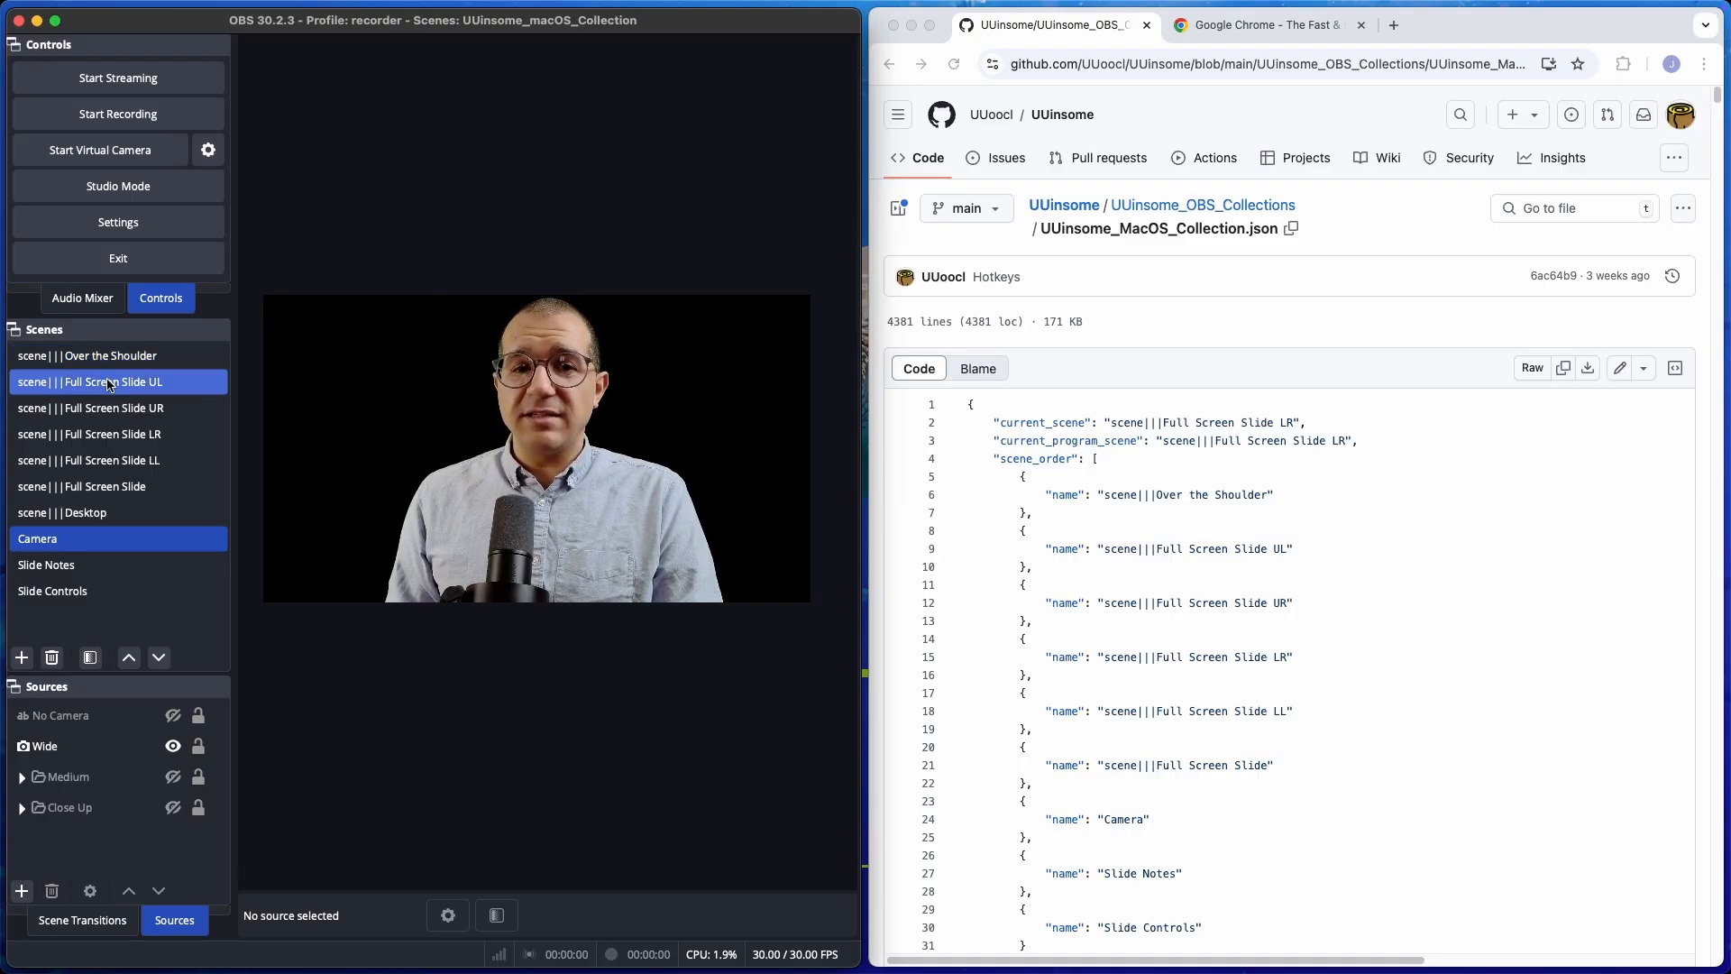
click(111, 361)
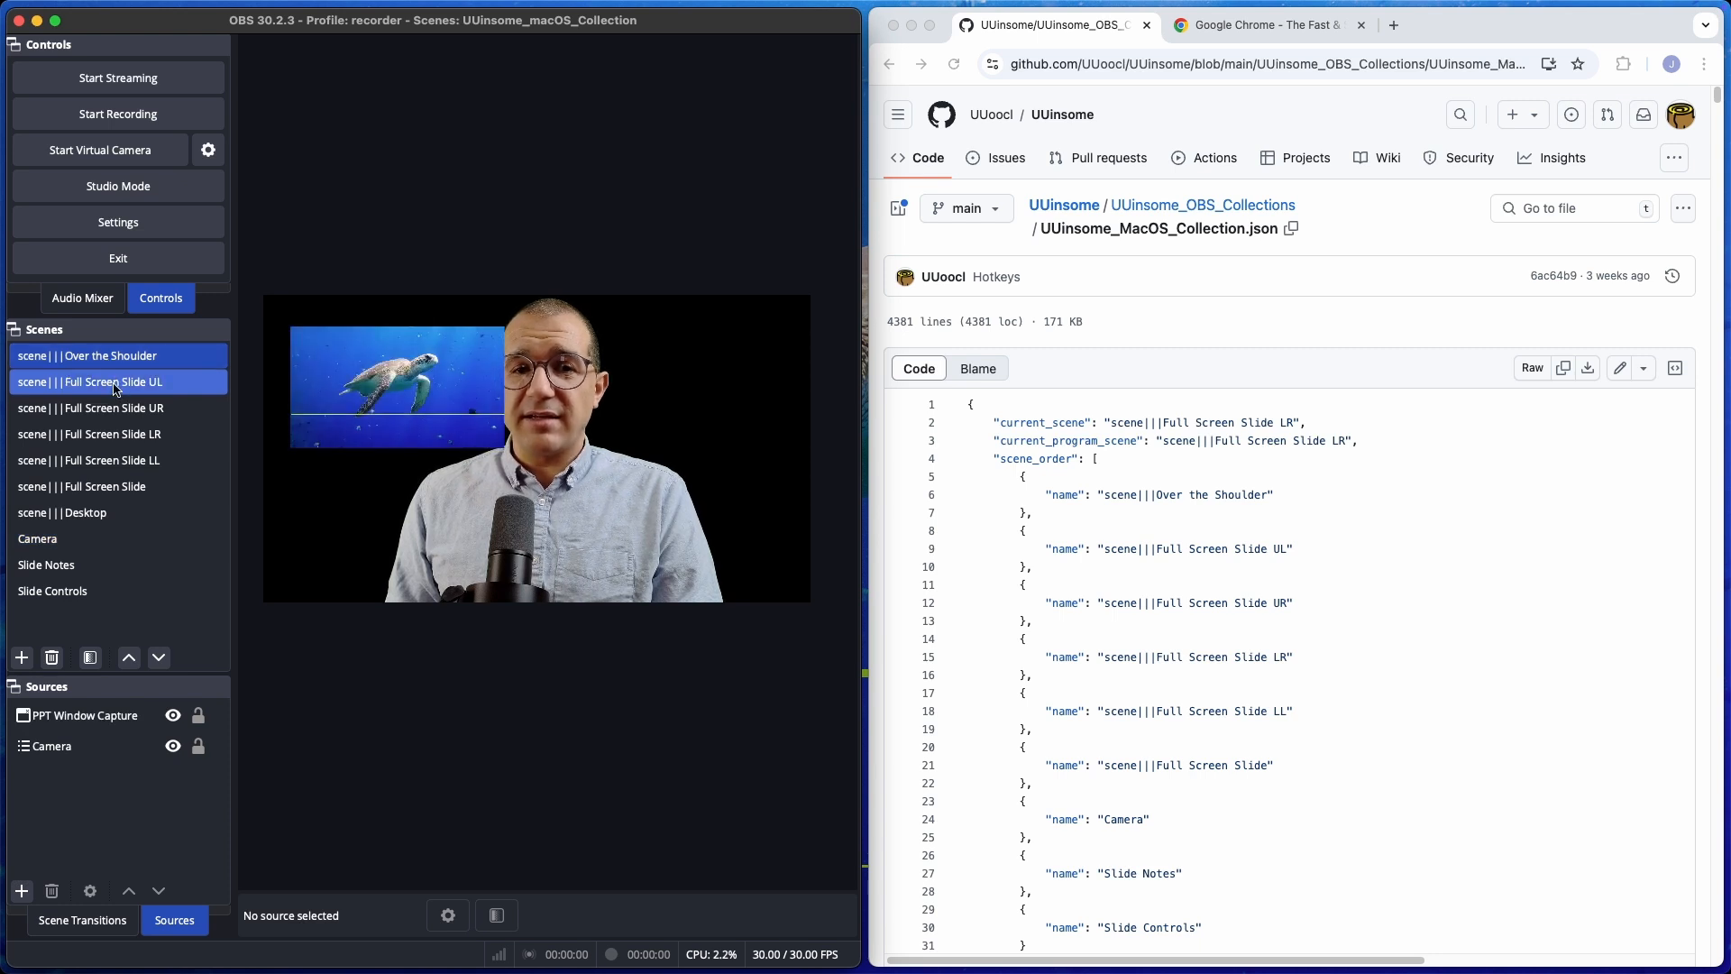
click(116, 388)
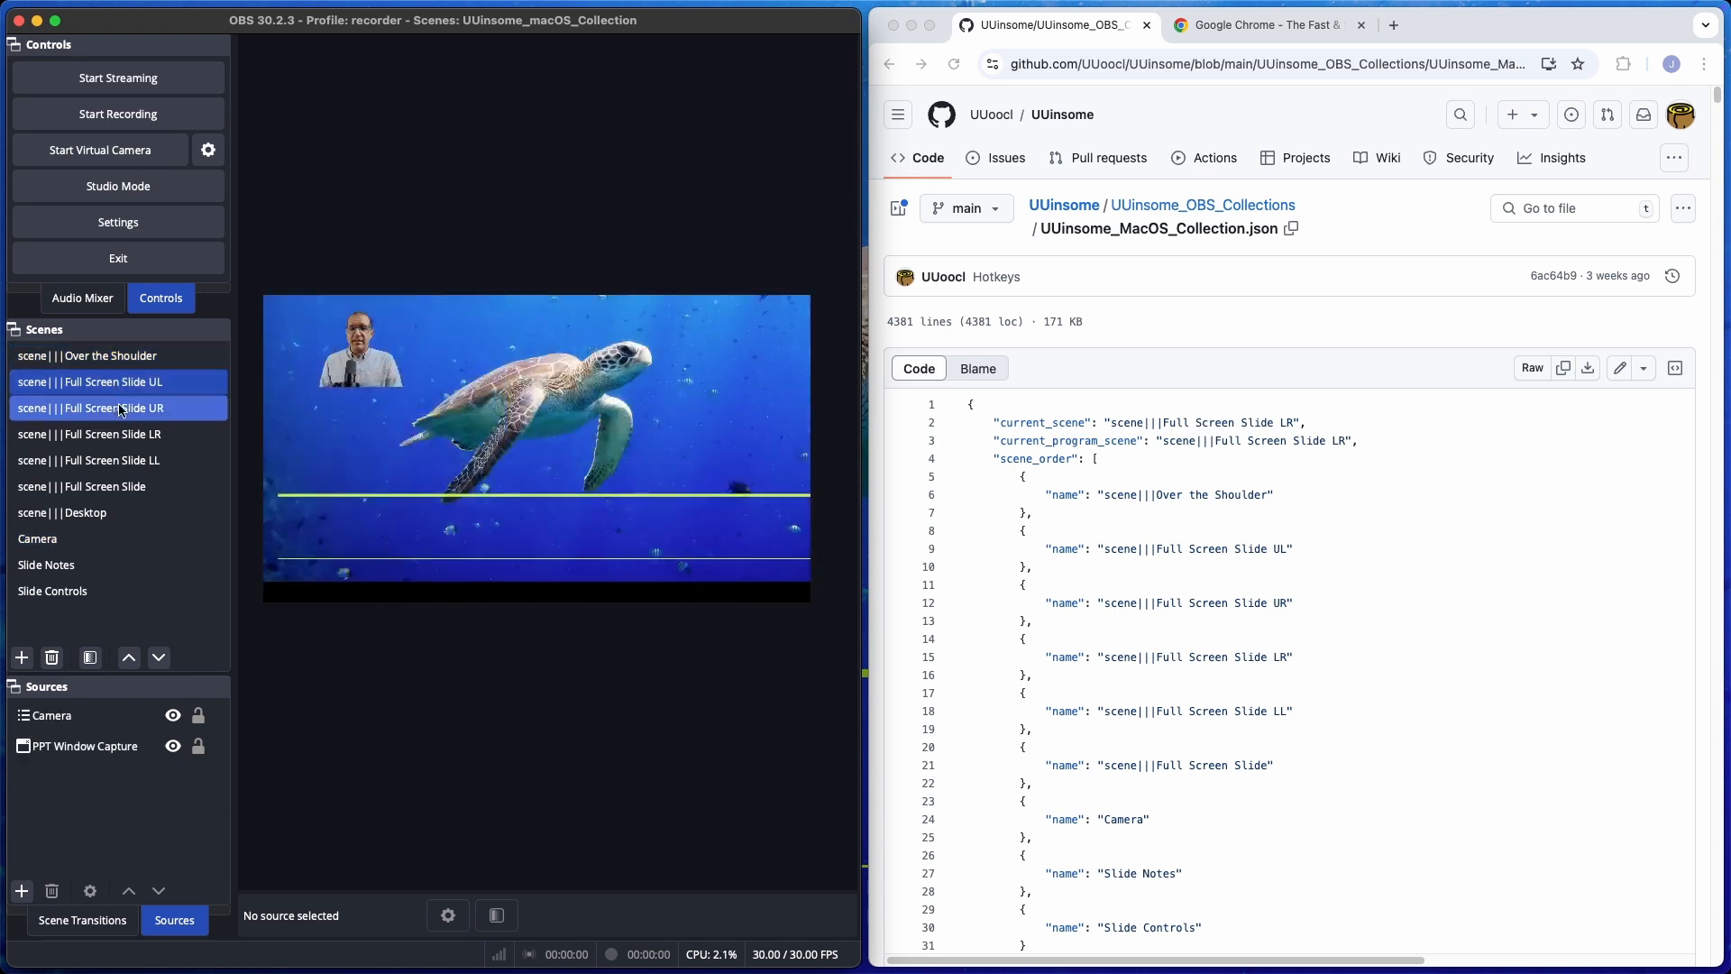
click(122, 411)
click(123, 436)
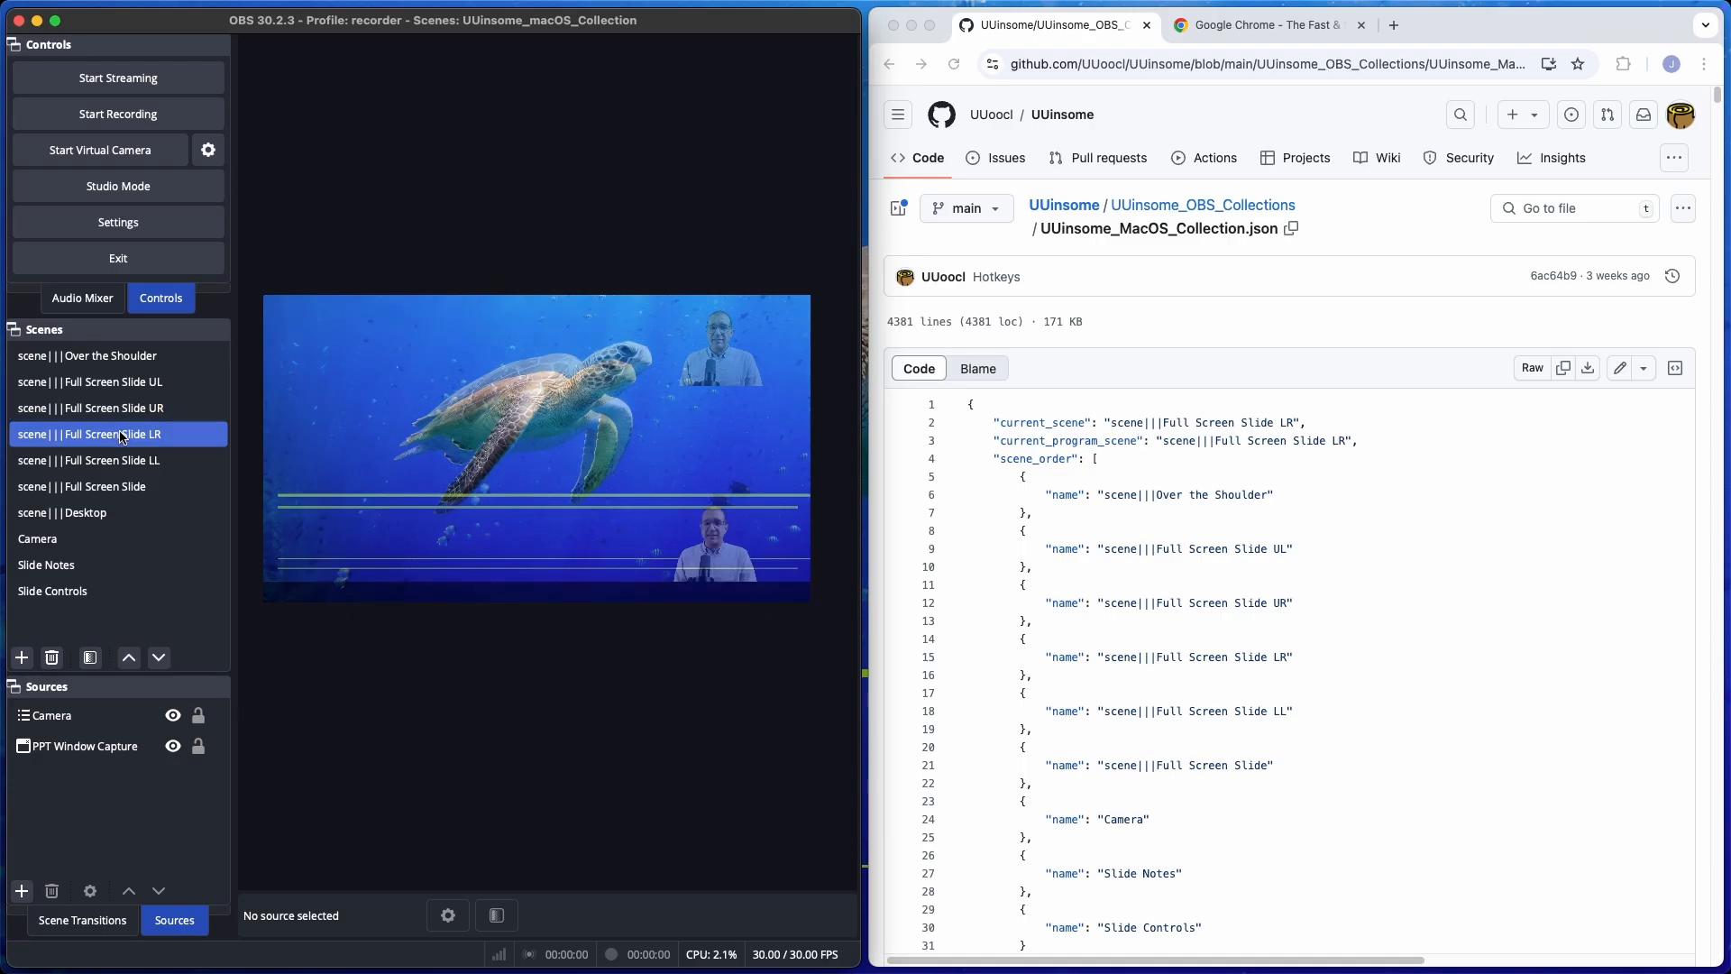
click(119, 460)
click(95, 513)
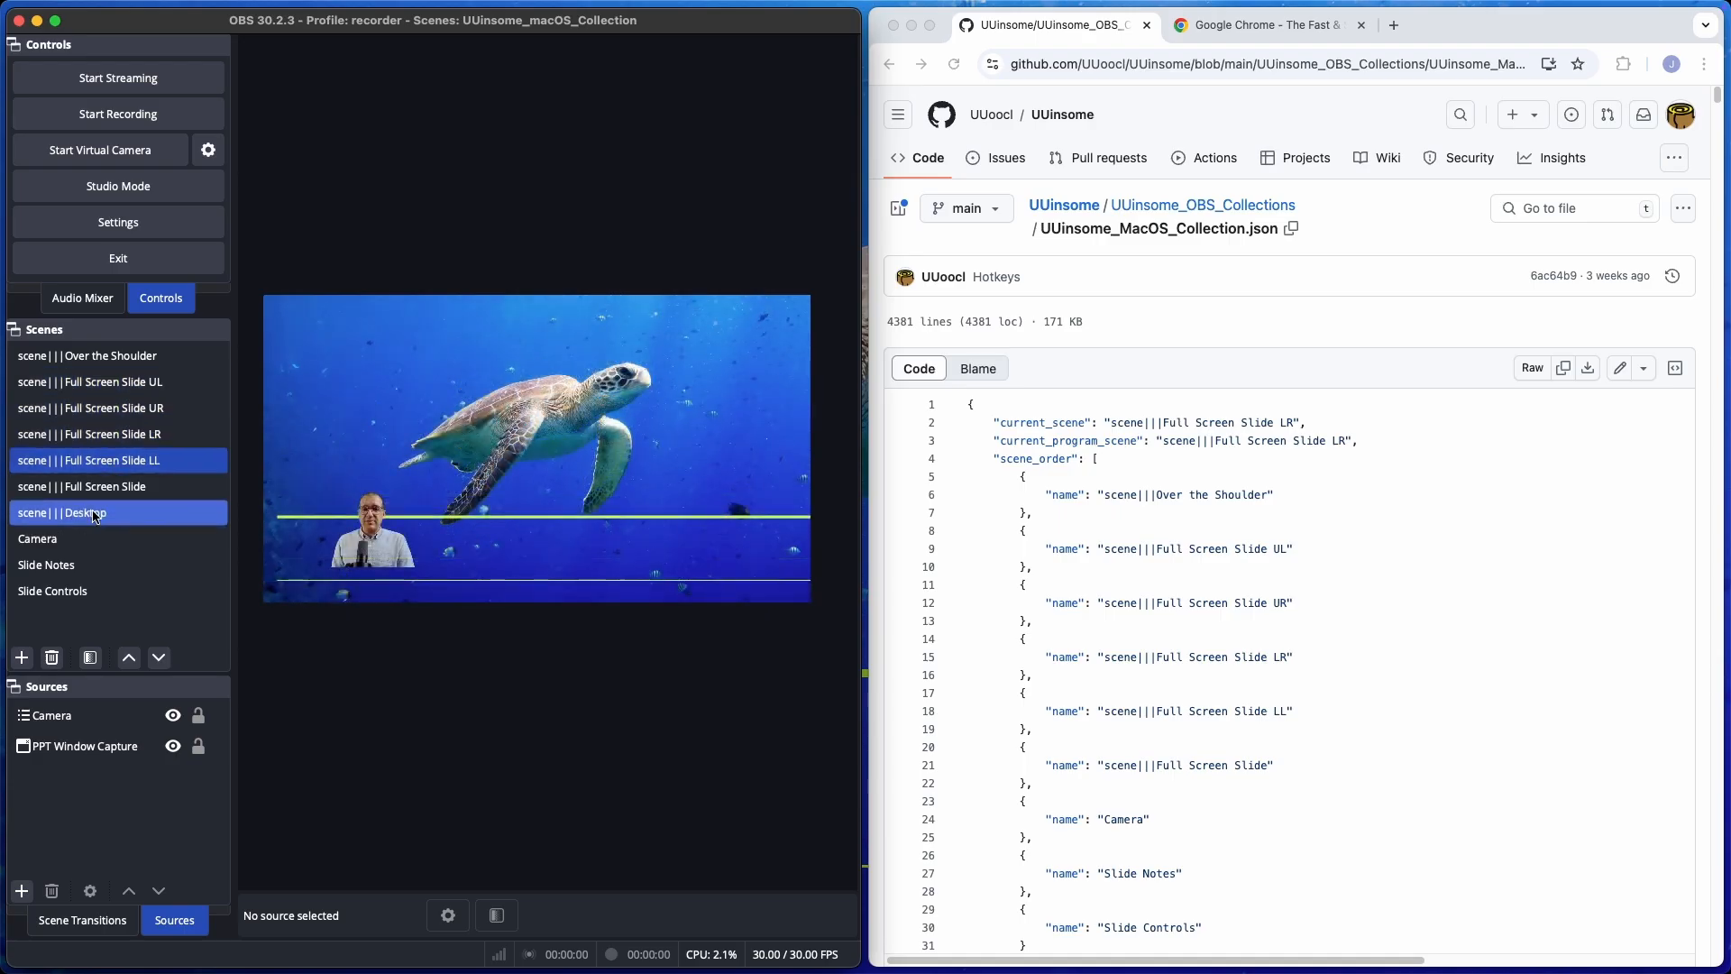
click(86, 541)
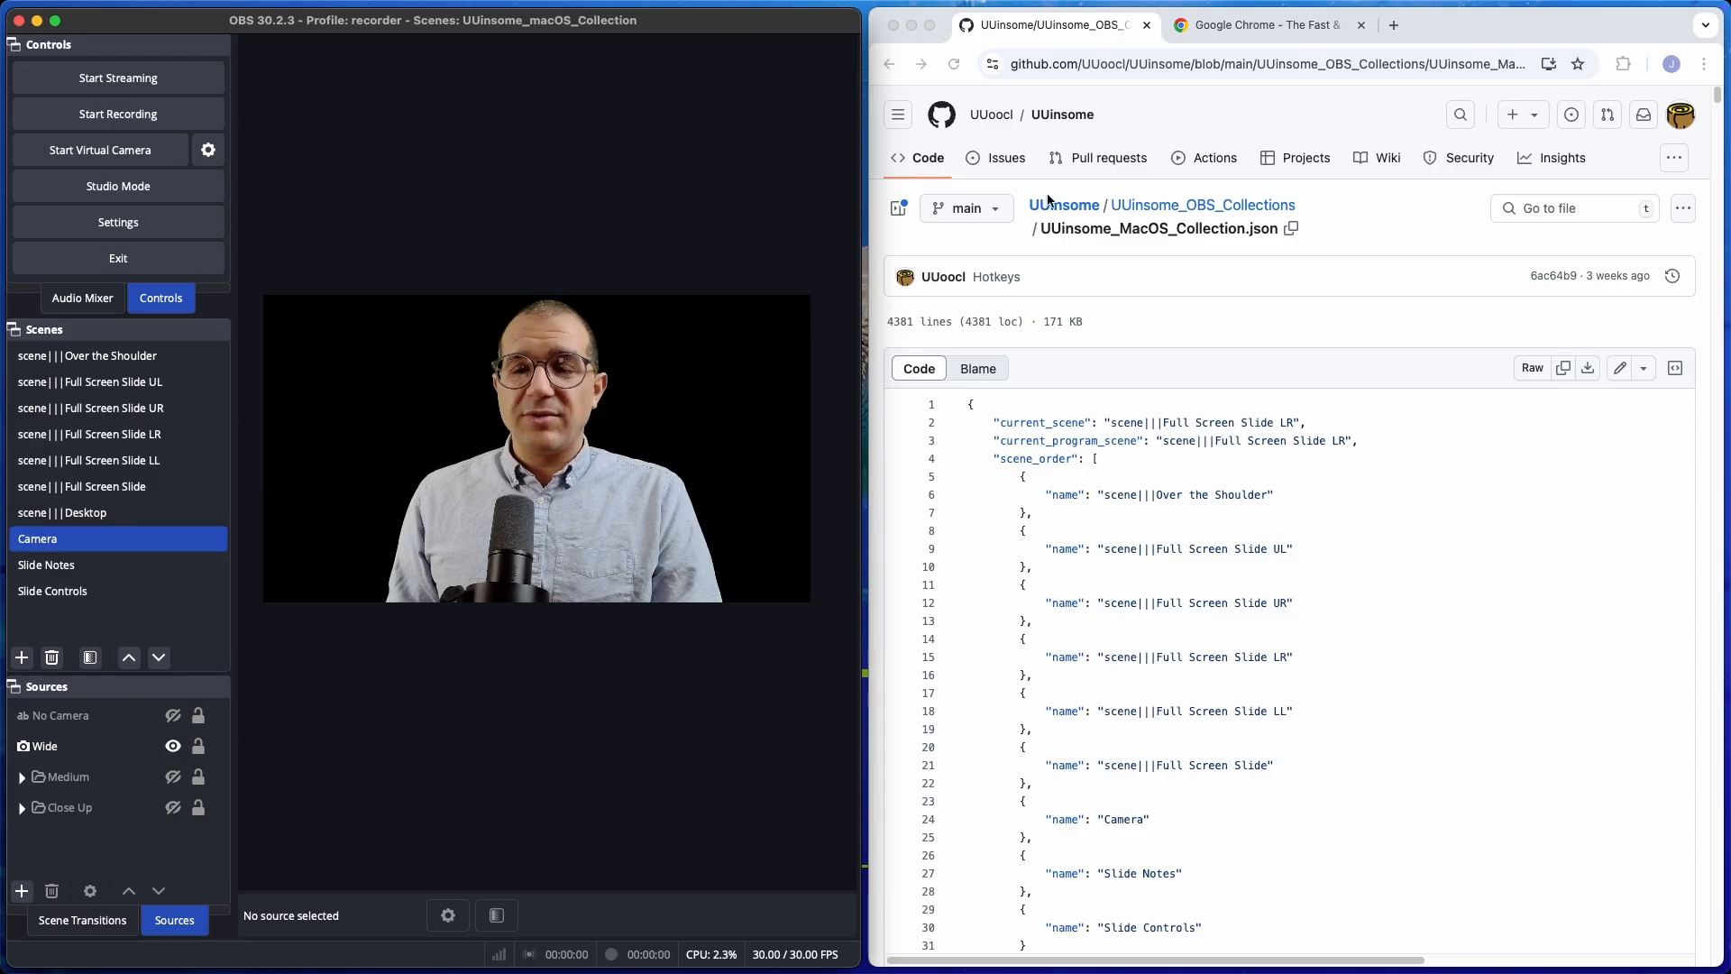
Return to the UUinsome repository root and open UUinsome Keynote Add Tag.shortcut from the Apple_Shortcuts folder.
click(1078, 205)
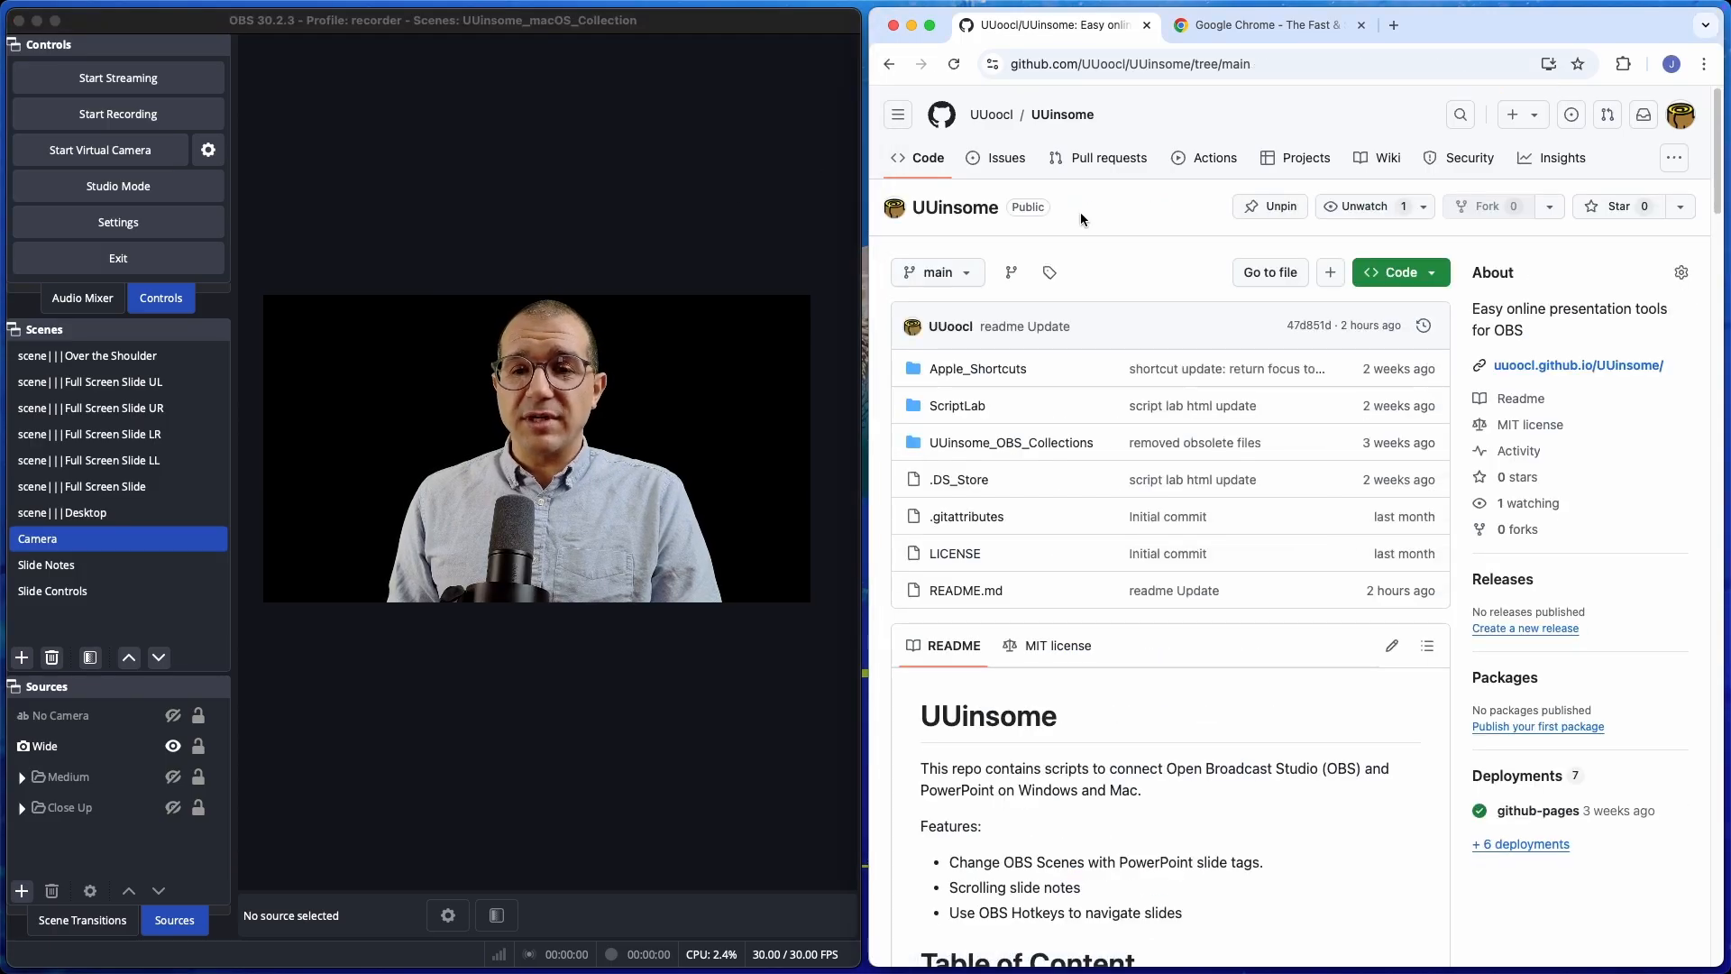
click(999, 377)
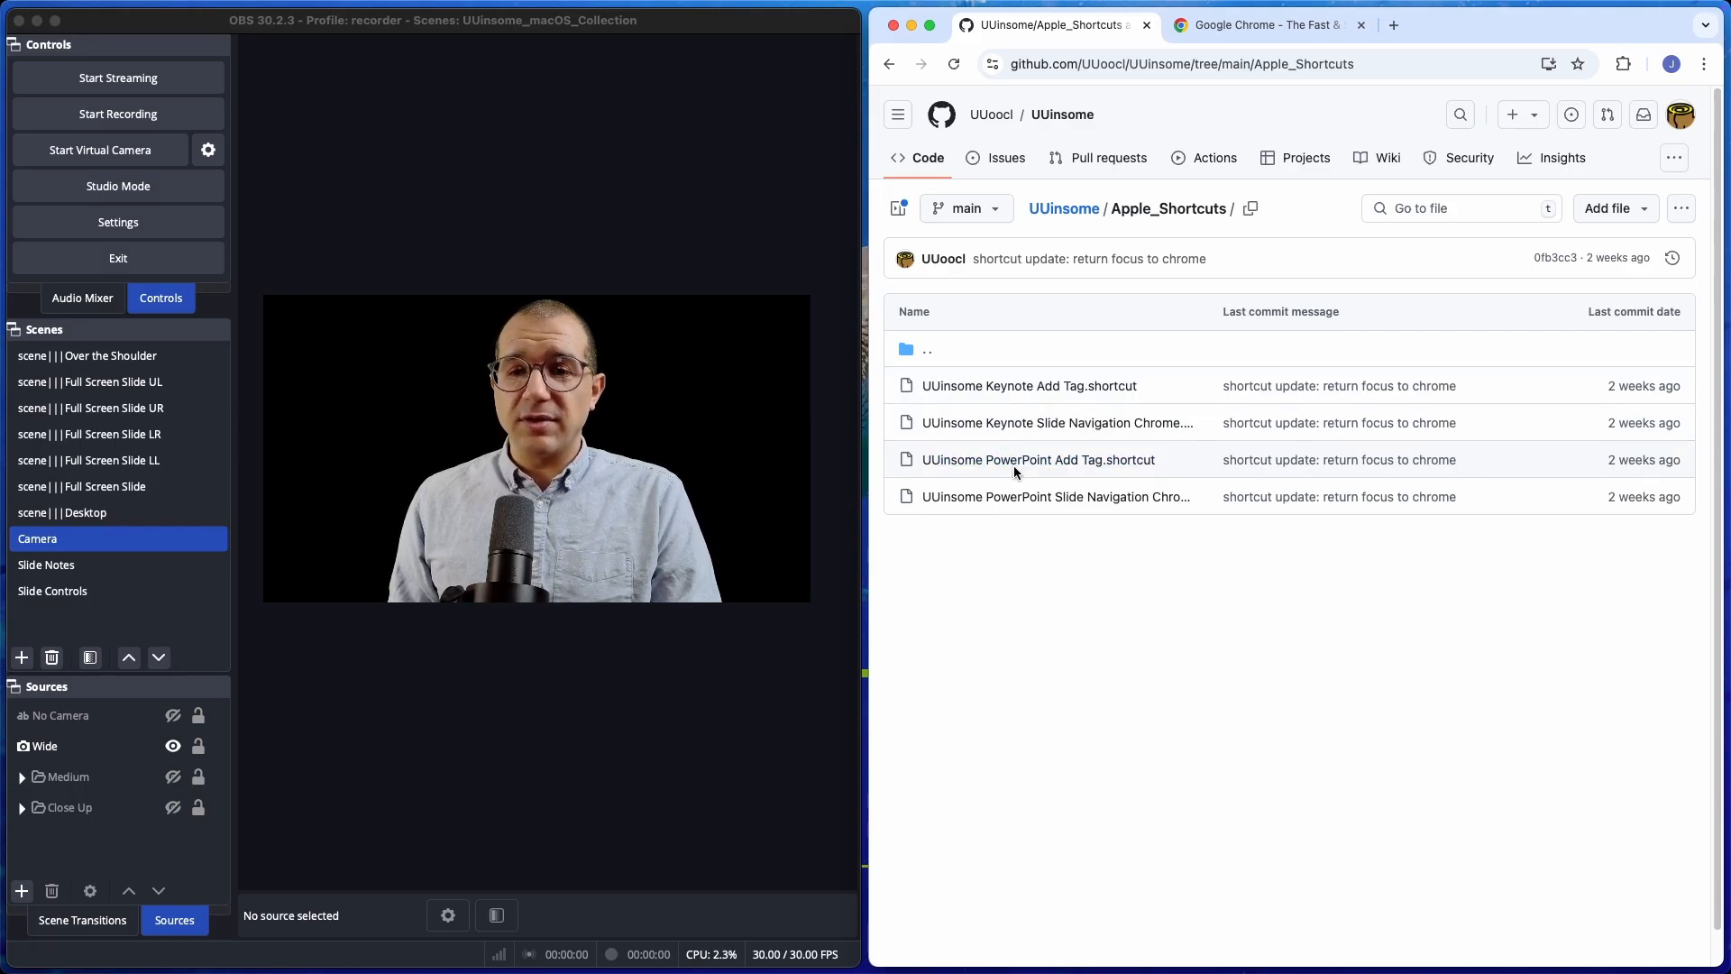
click(1020, 388)
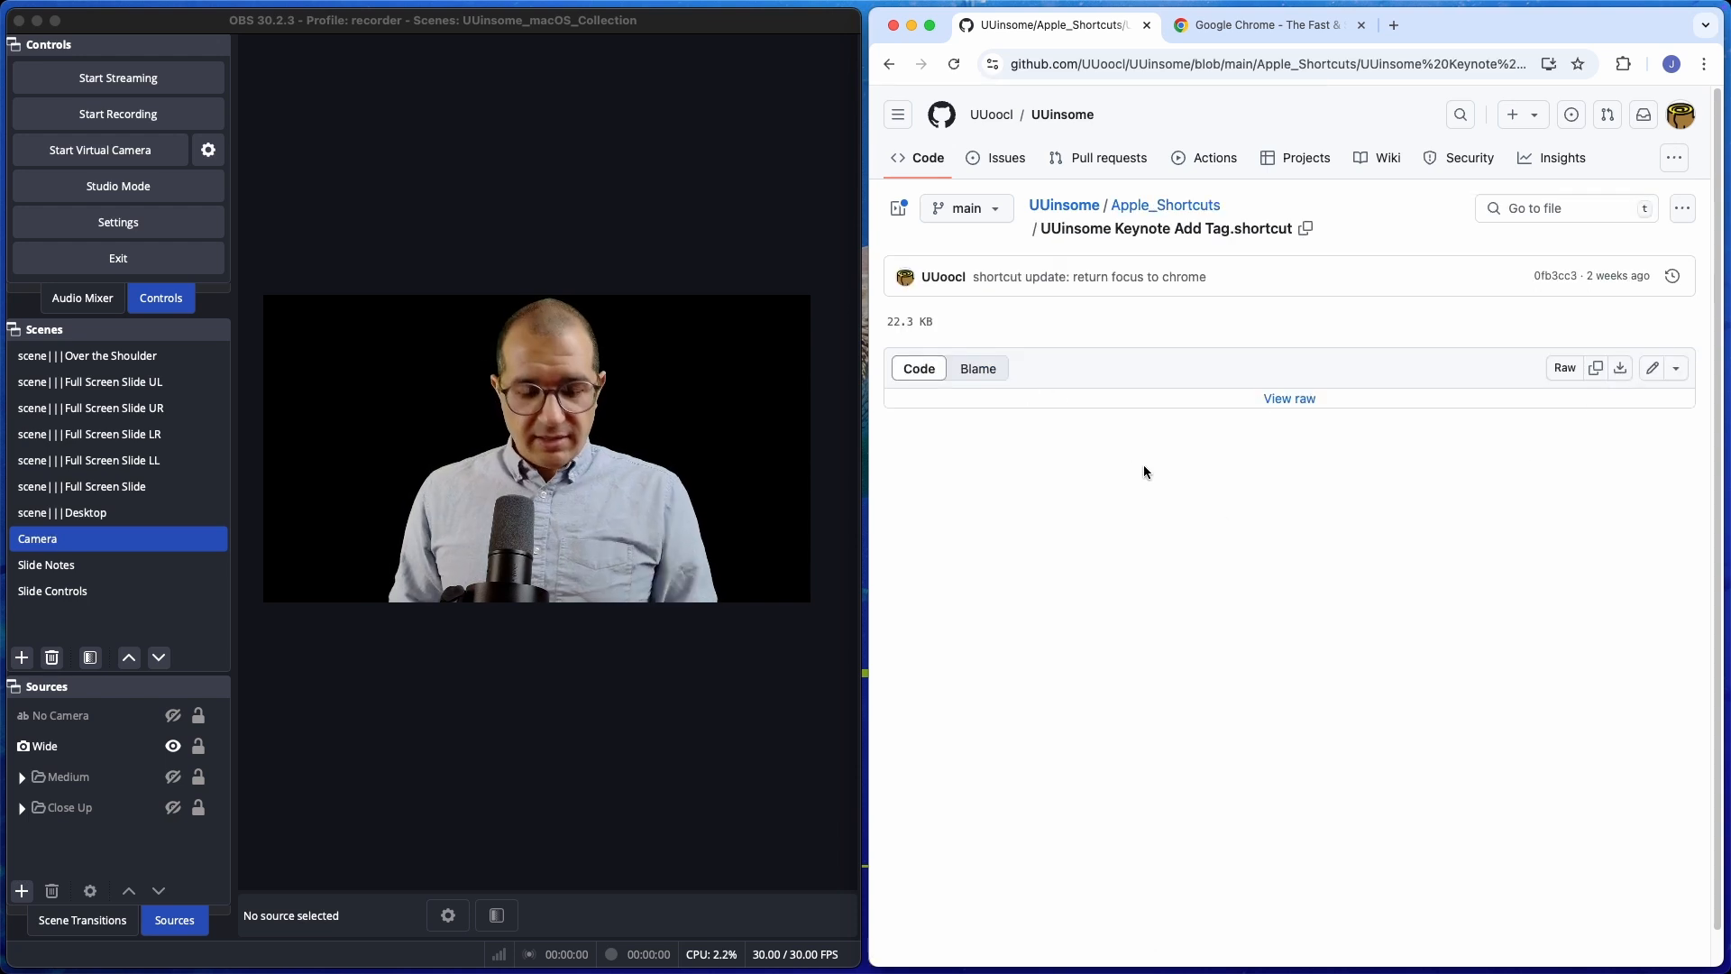
Open the Shortcuts app, look up its Import command, and close the app window again.
key(super+space)
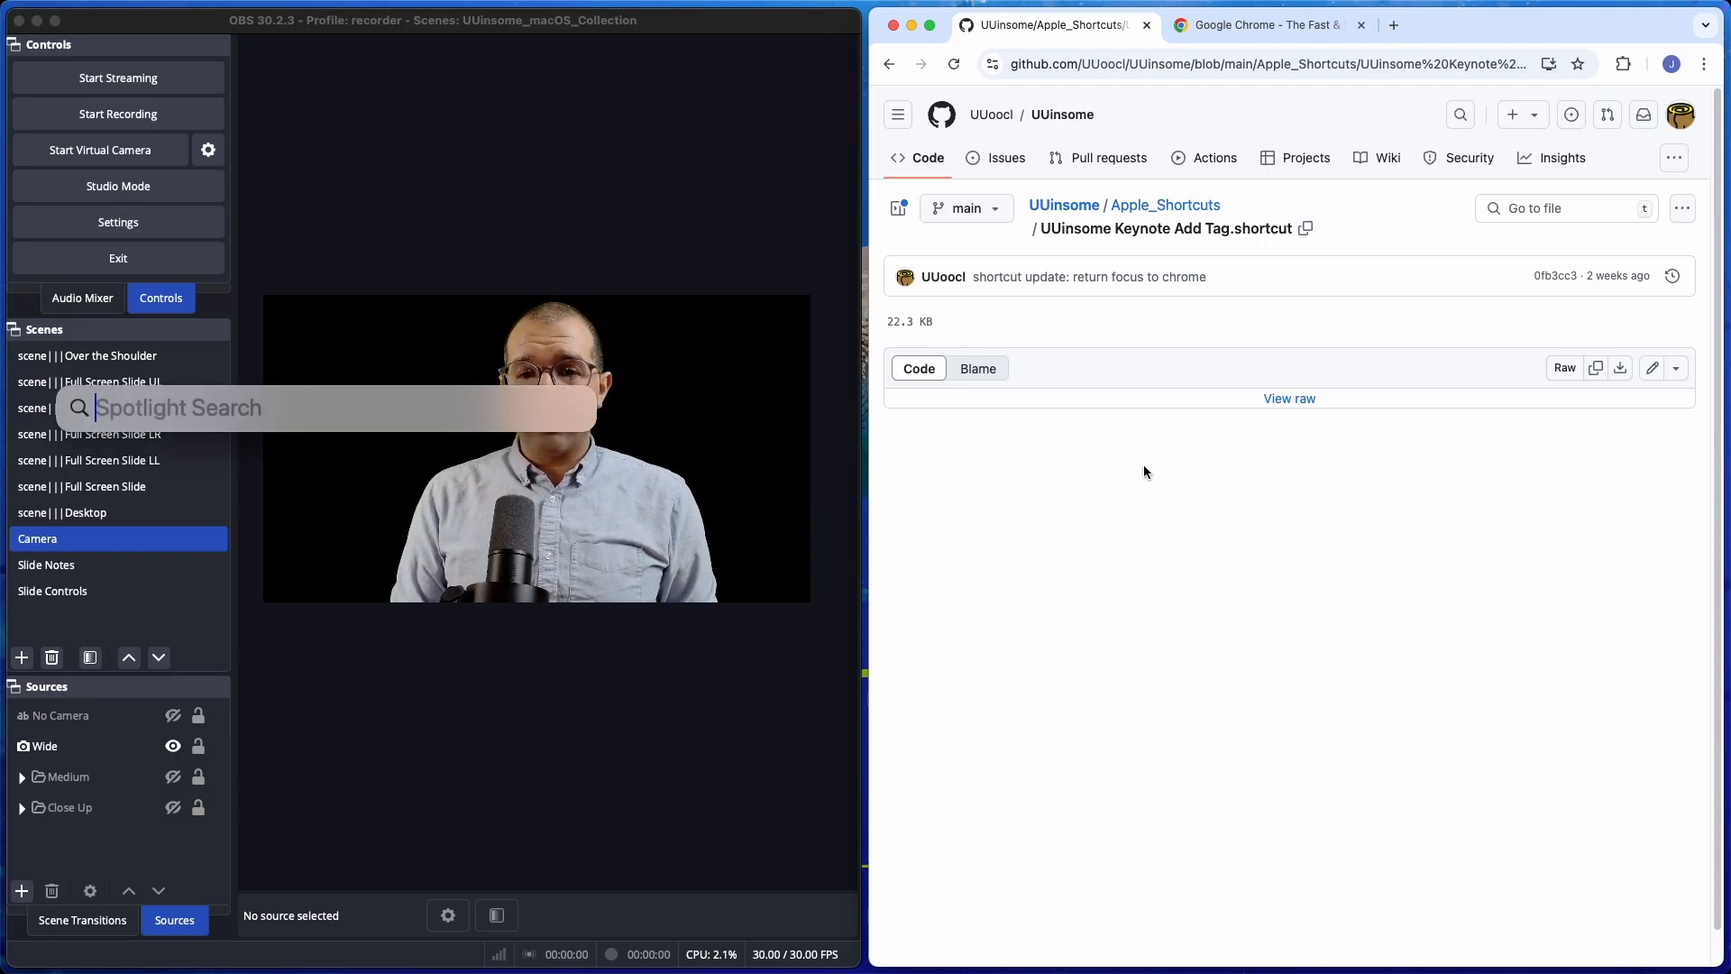
text(shortcuts)
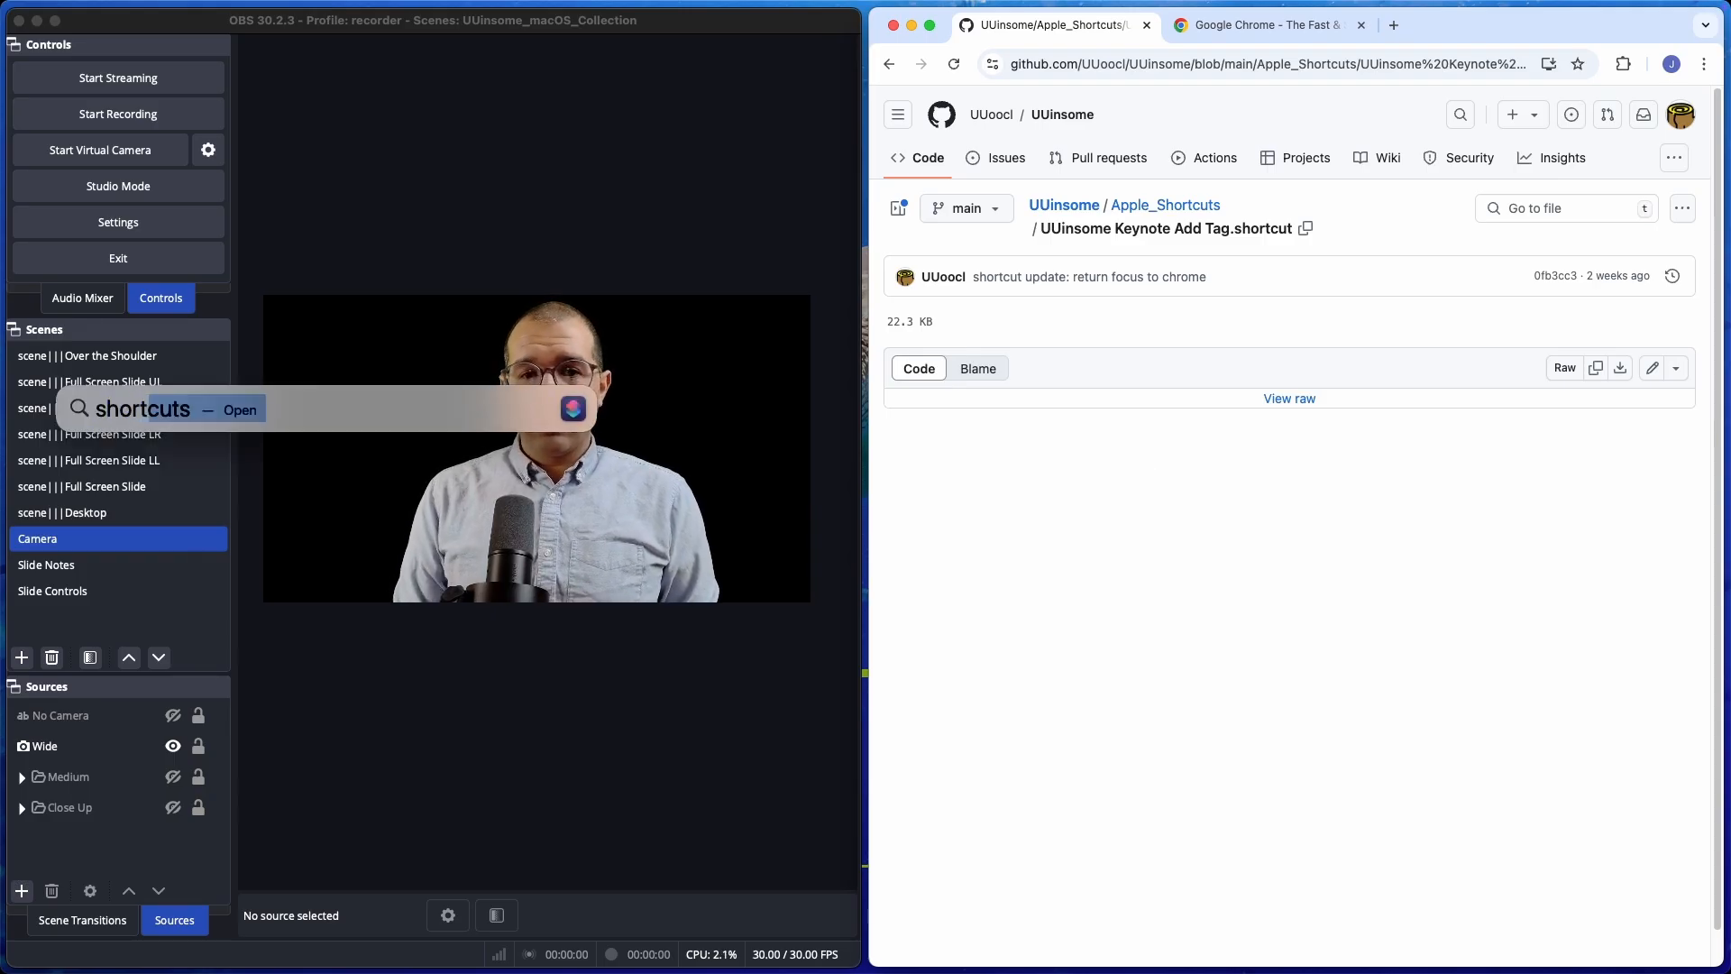
key(Return)
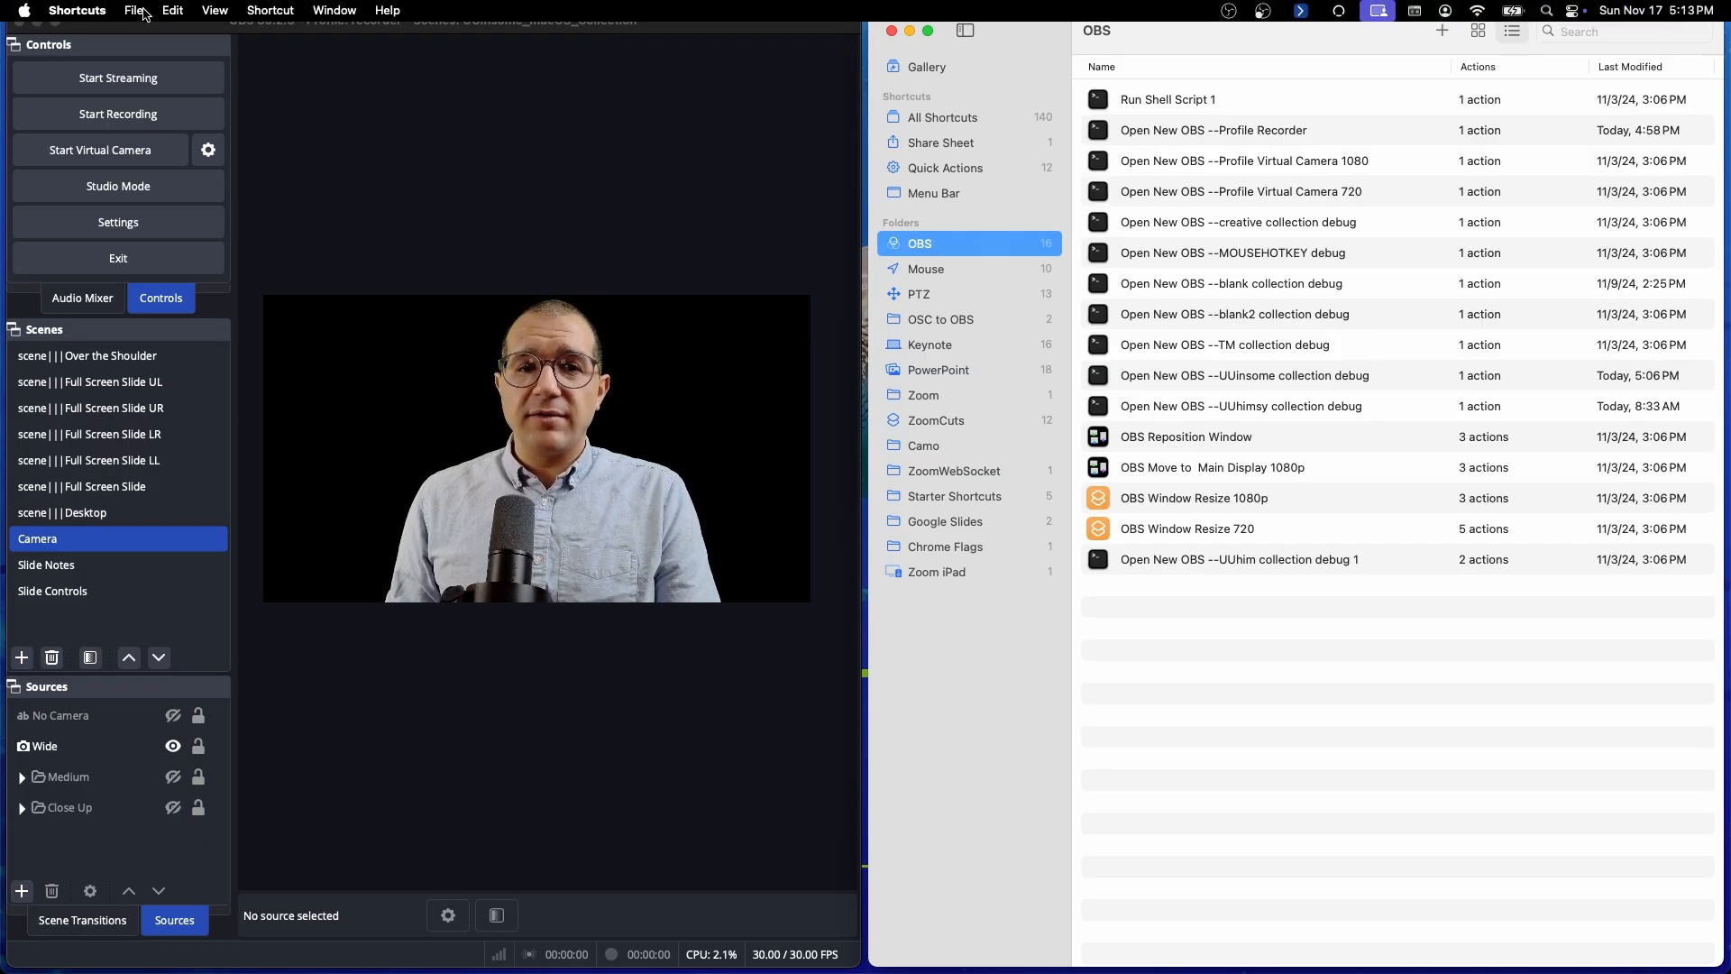
click(143, 11)
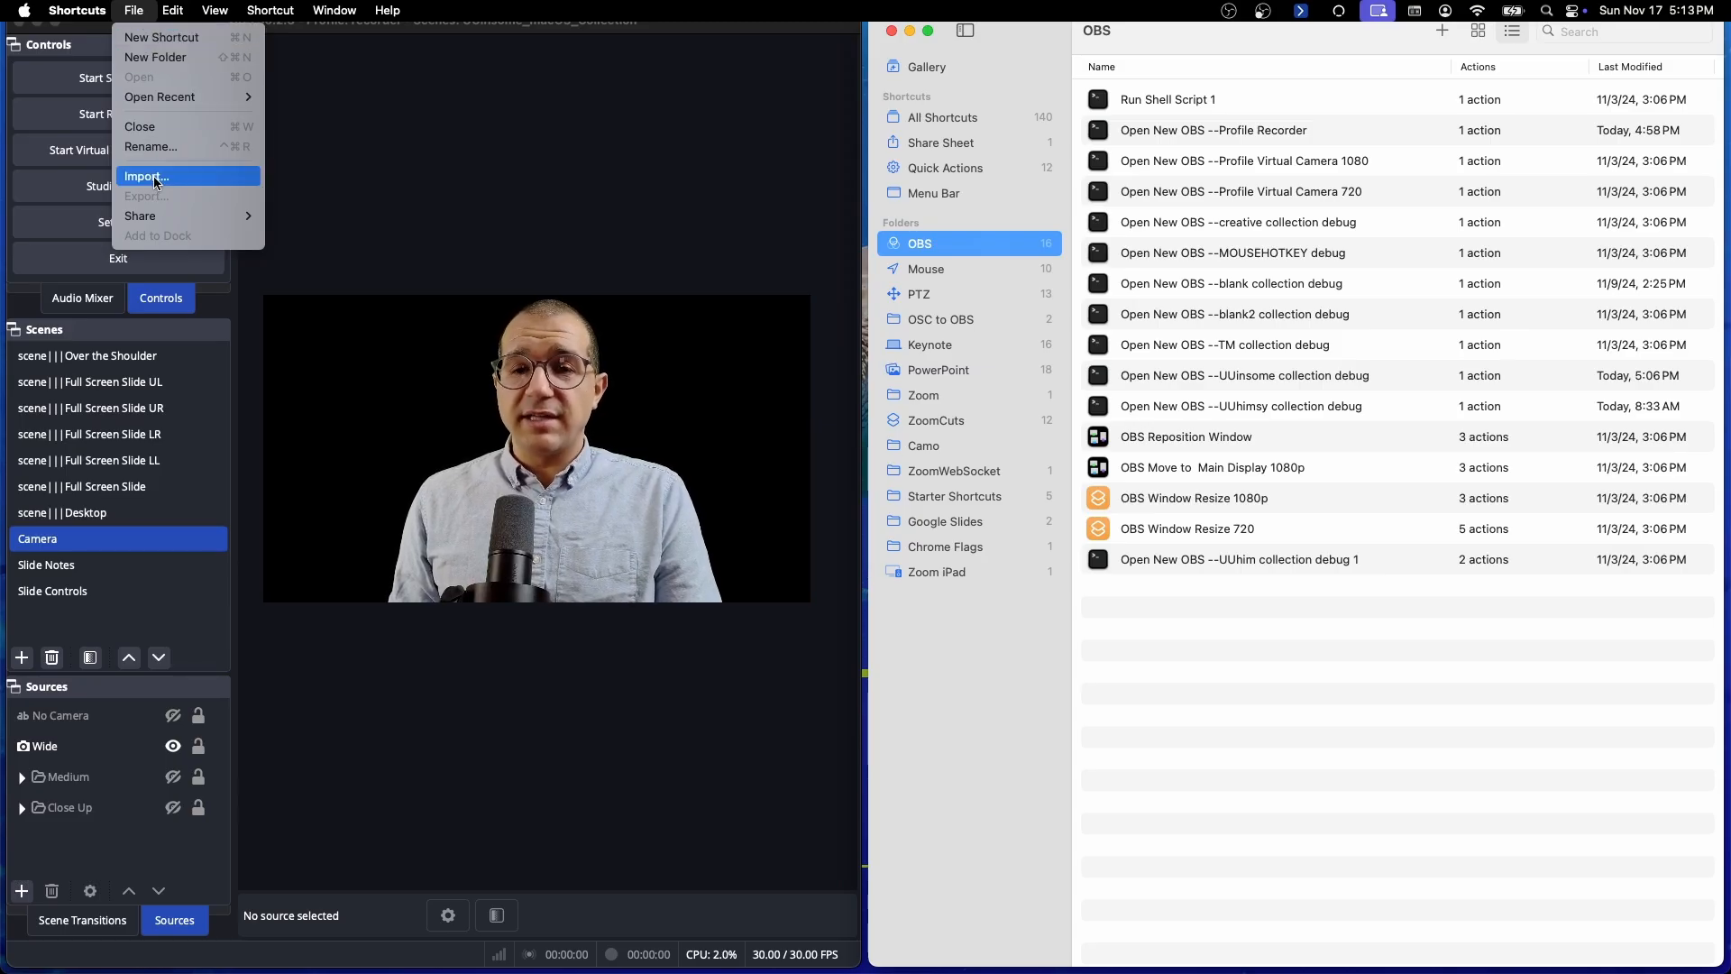
click(1009, 44)
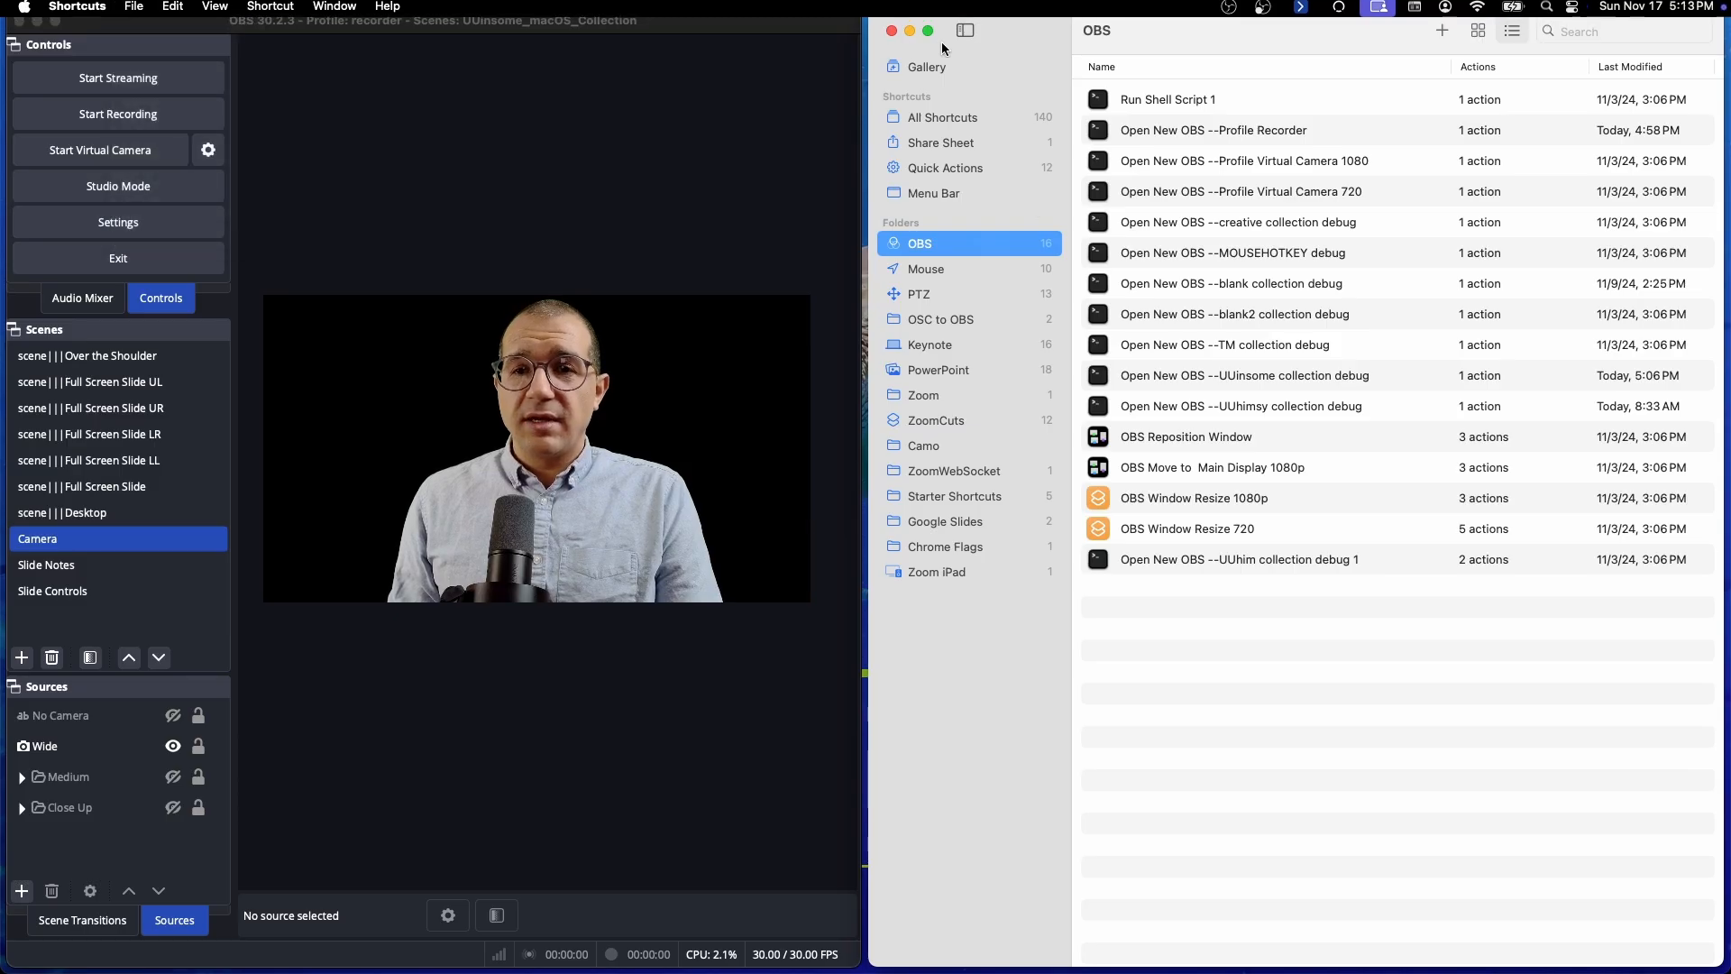
click(892, 31)
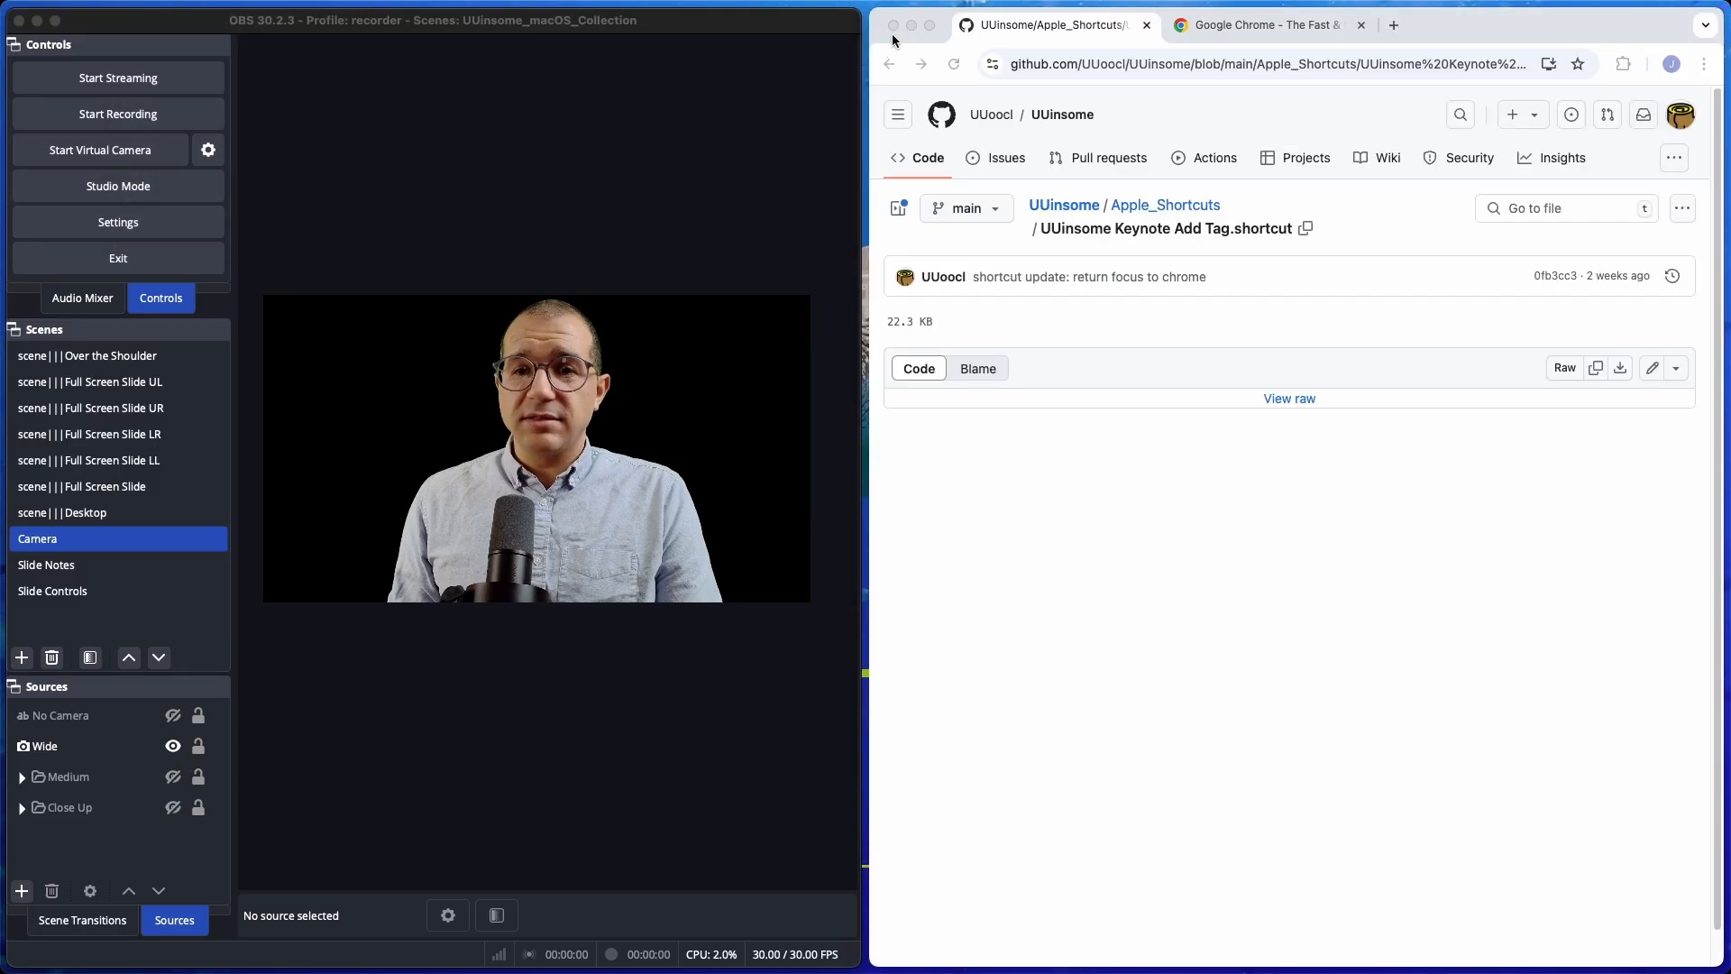
Open the uuoocl.github.io/UUinsome site from the repository's main page and choose Keynote as the presentation app.
click(1080, 208)
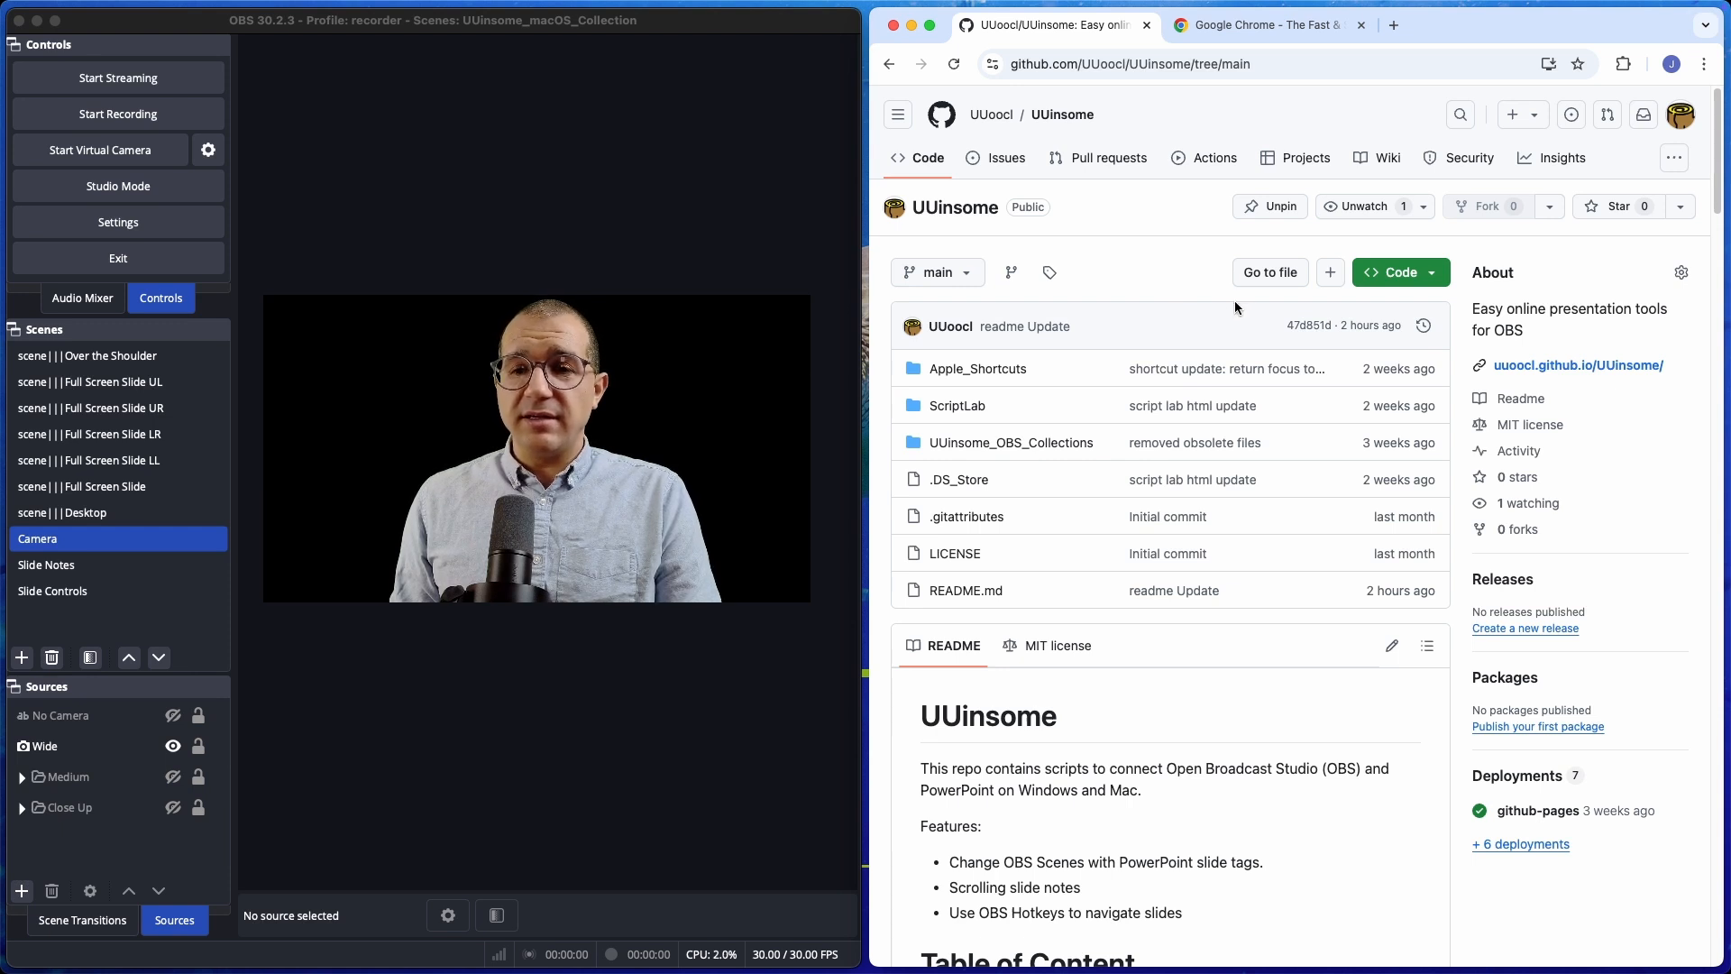
click(1573, 371)
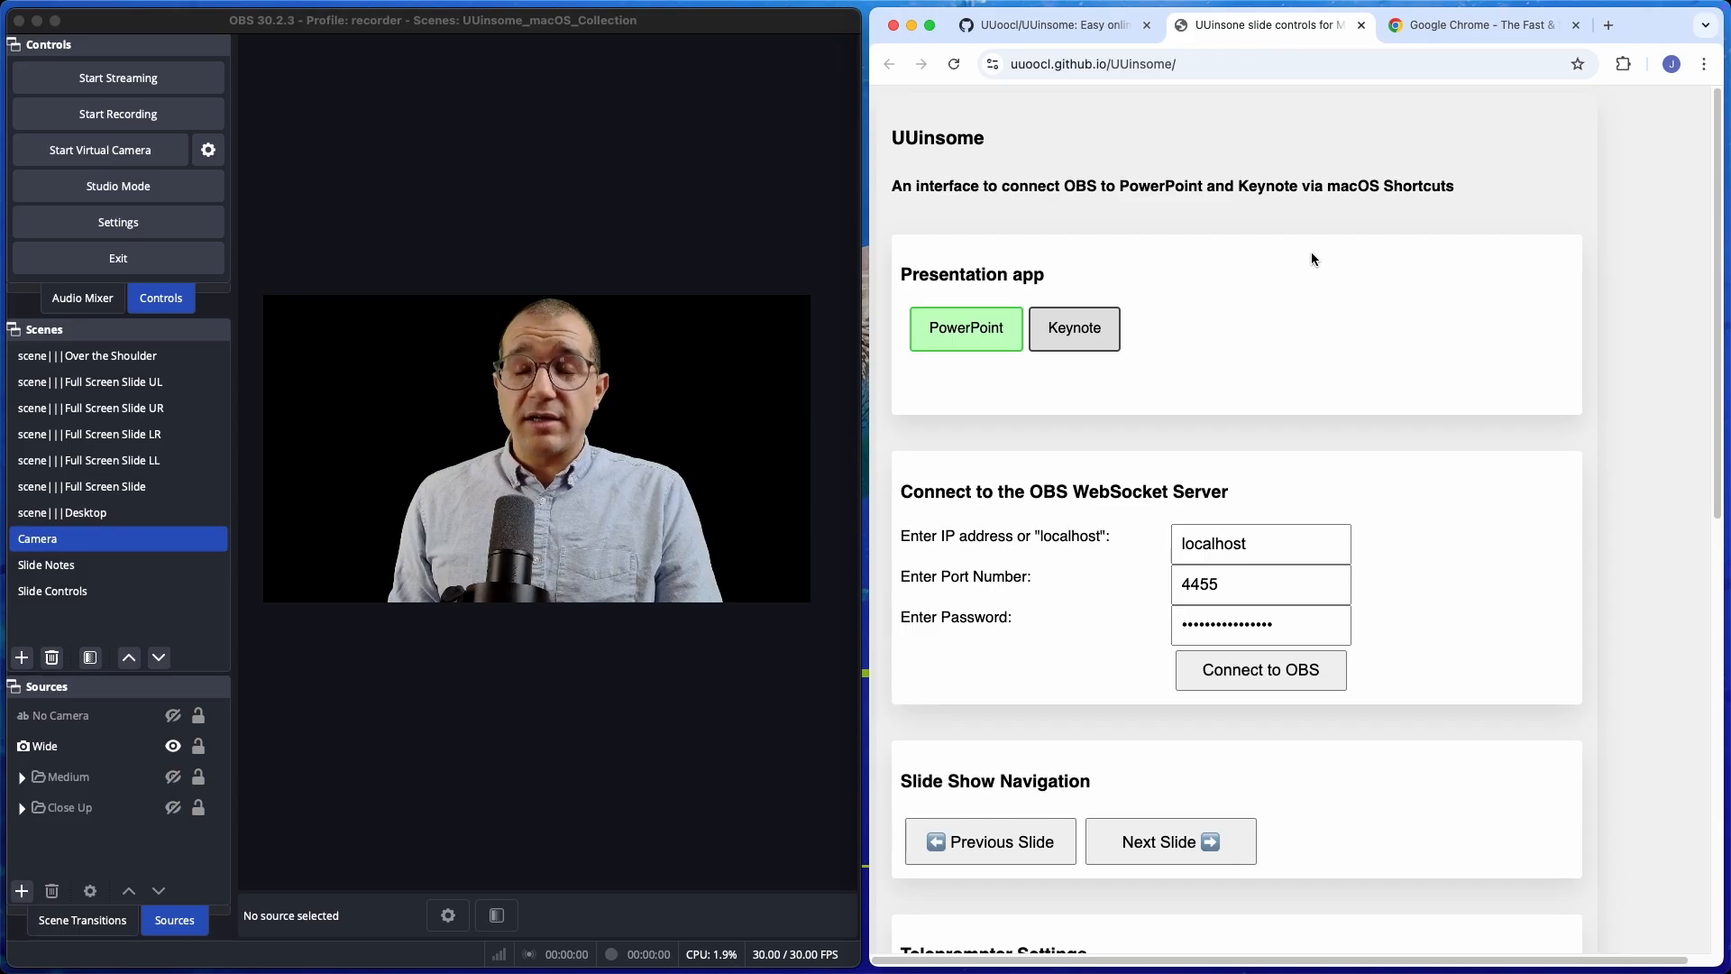
click(1084, 331)
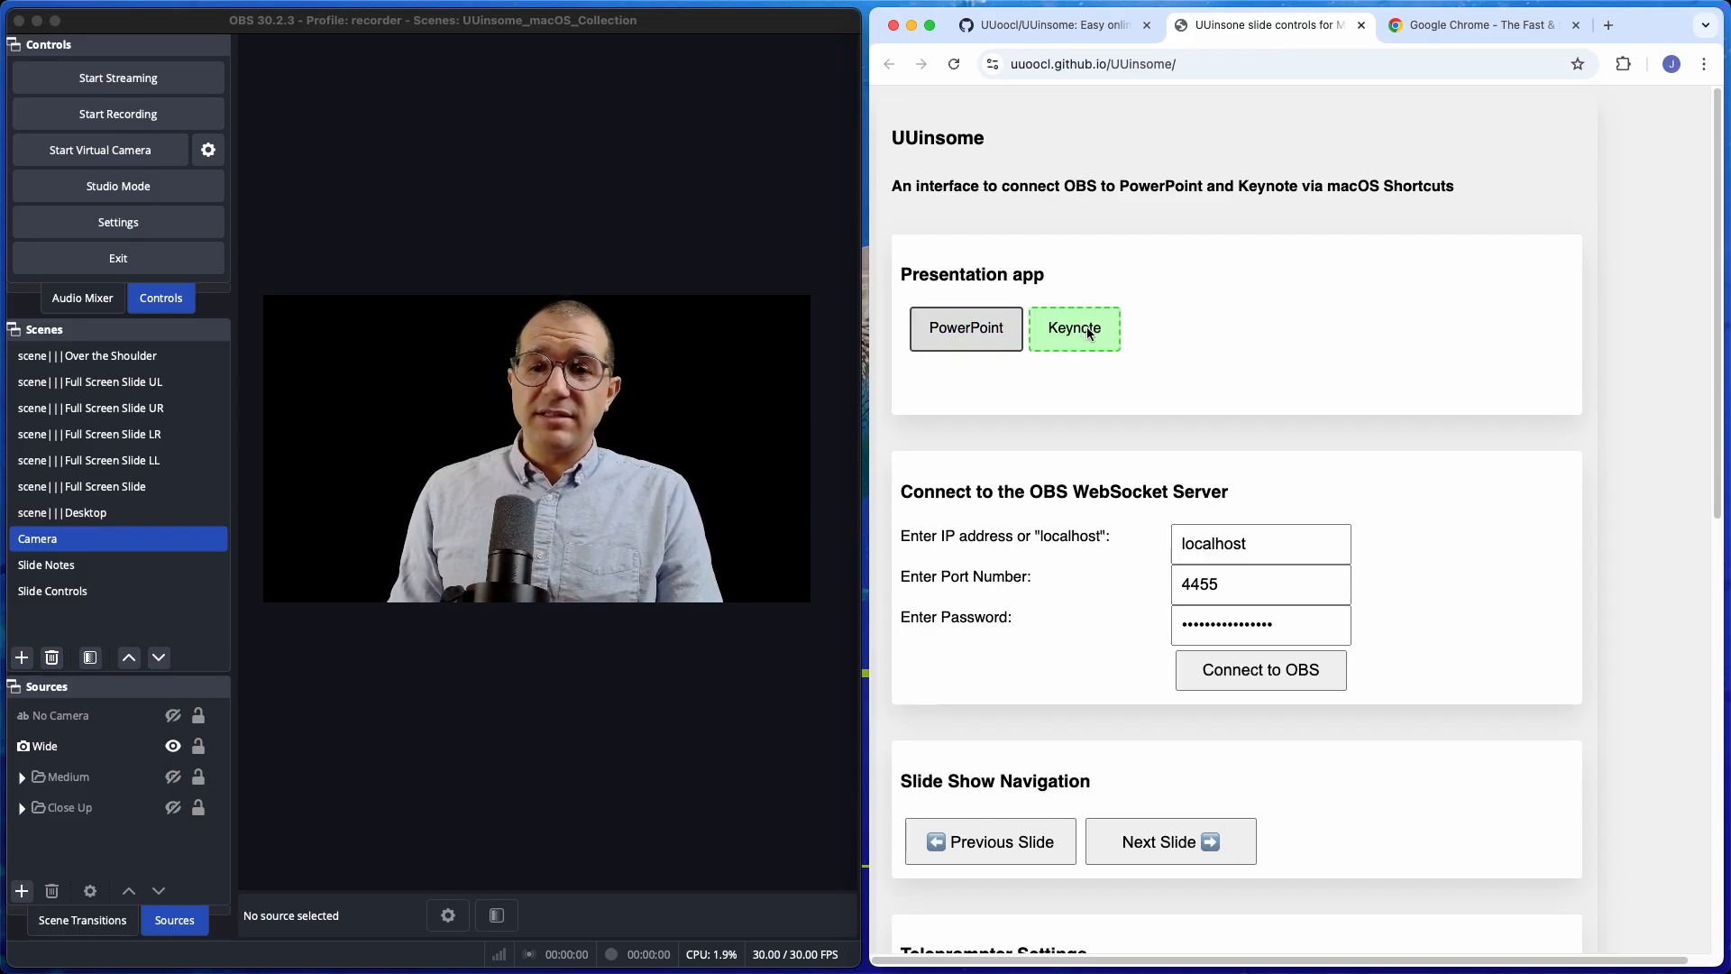
Switch to OBS and open its WebSocket Server Settings to check the connection details.
scroll(1087, 330, down, 5)
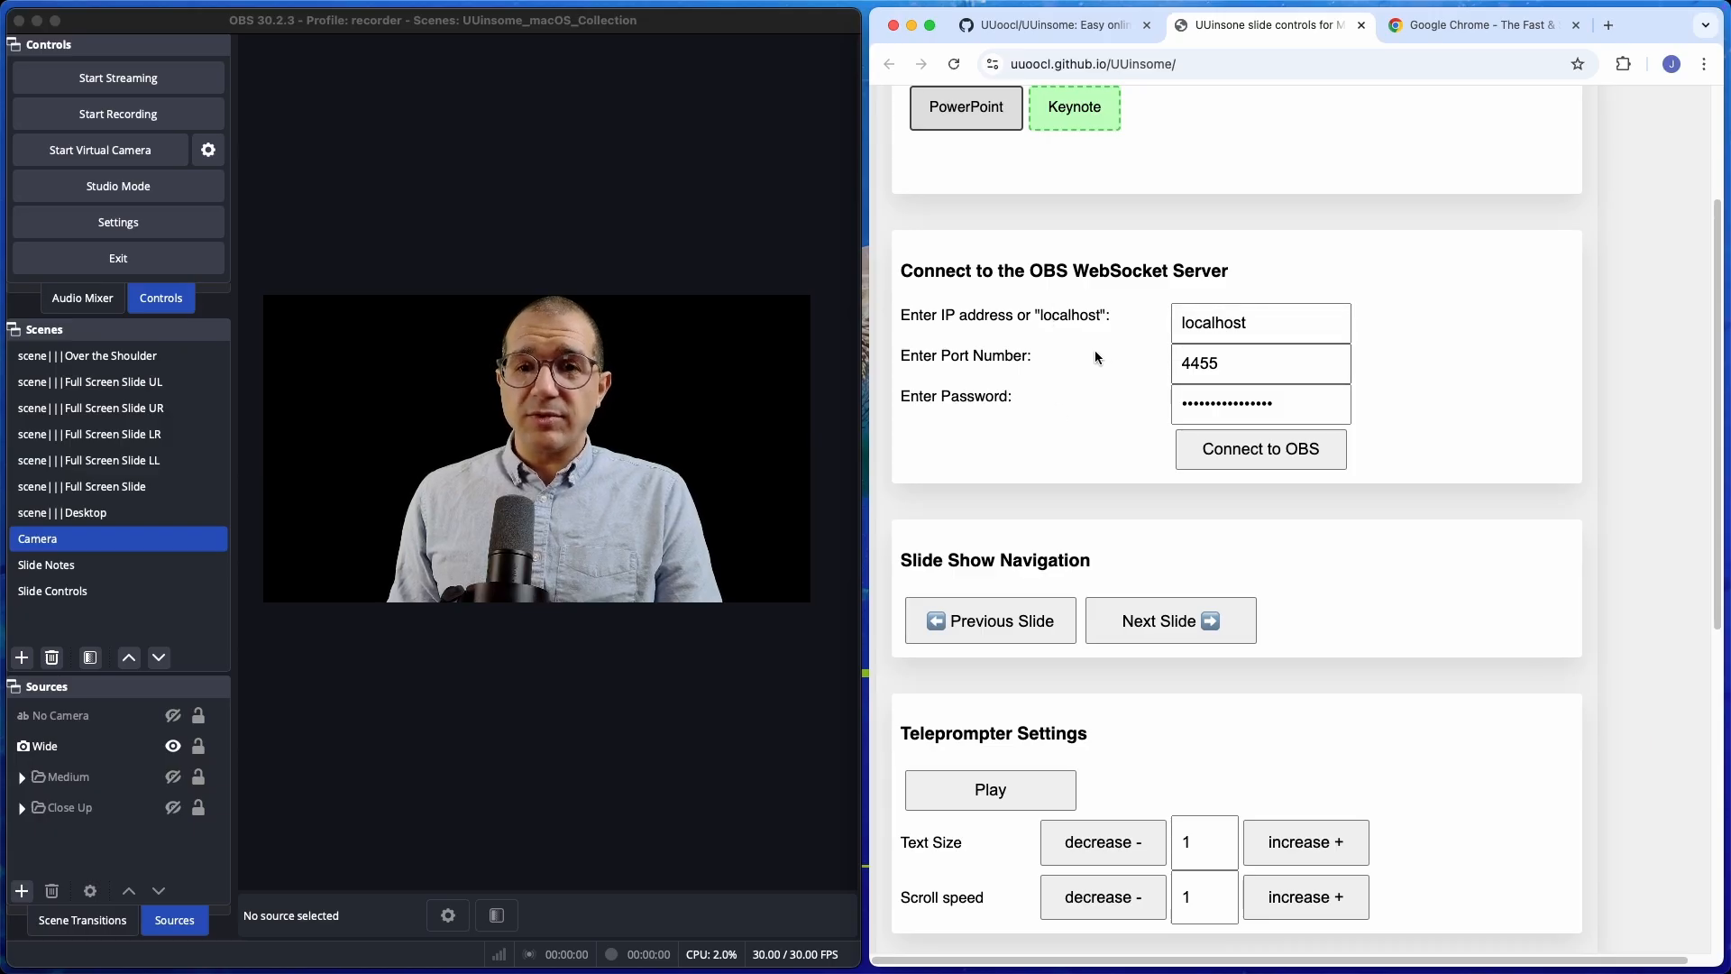
click(440, 108)
click(451, 10)
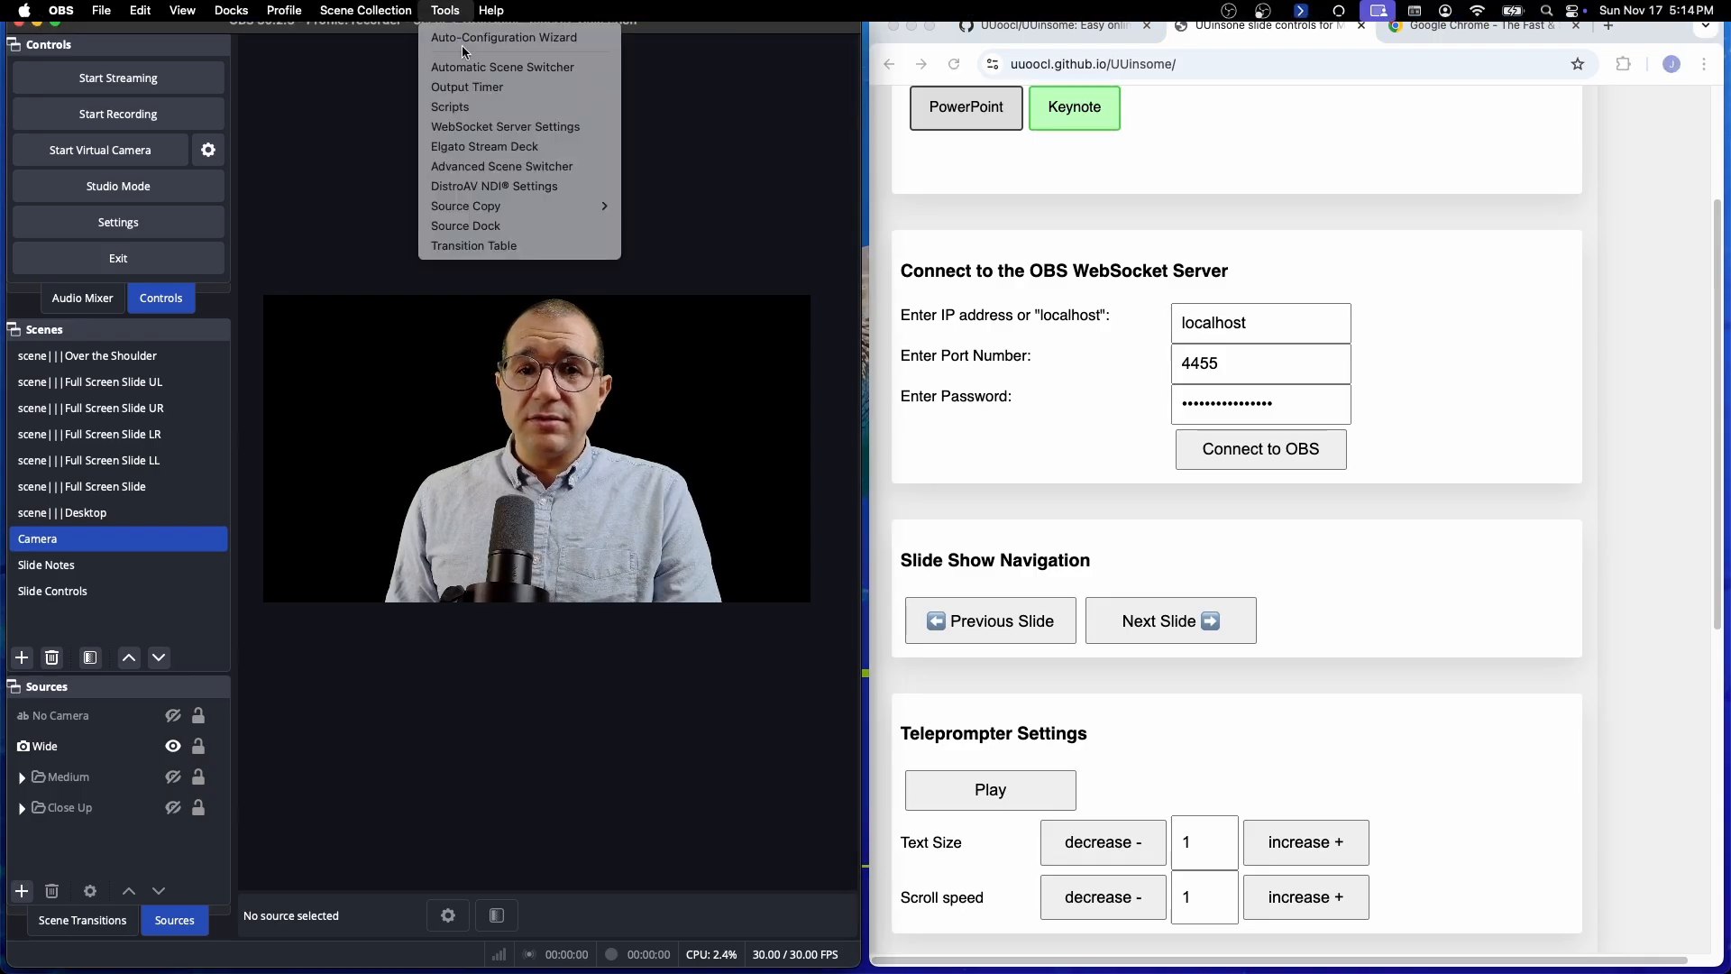
click(490, 128)
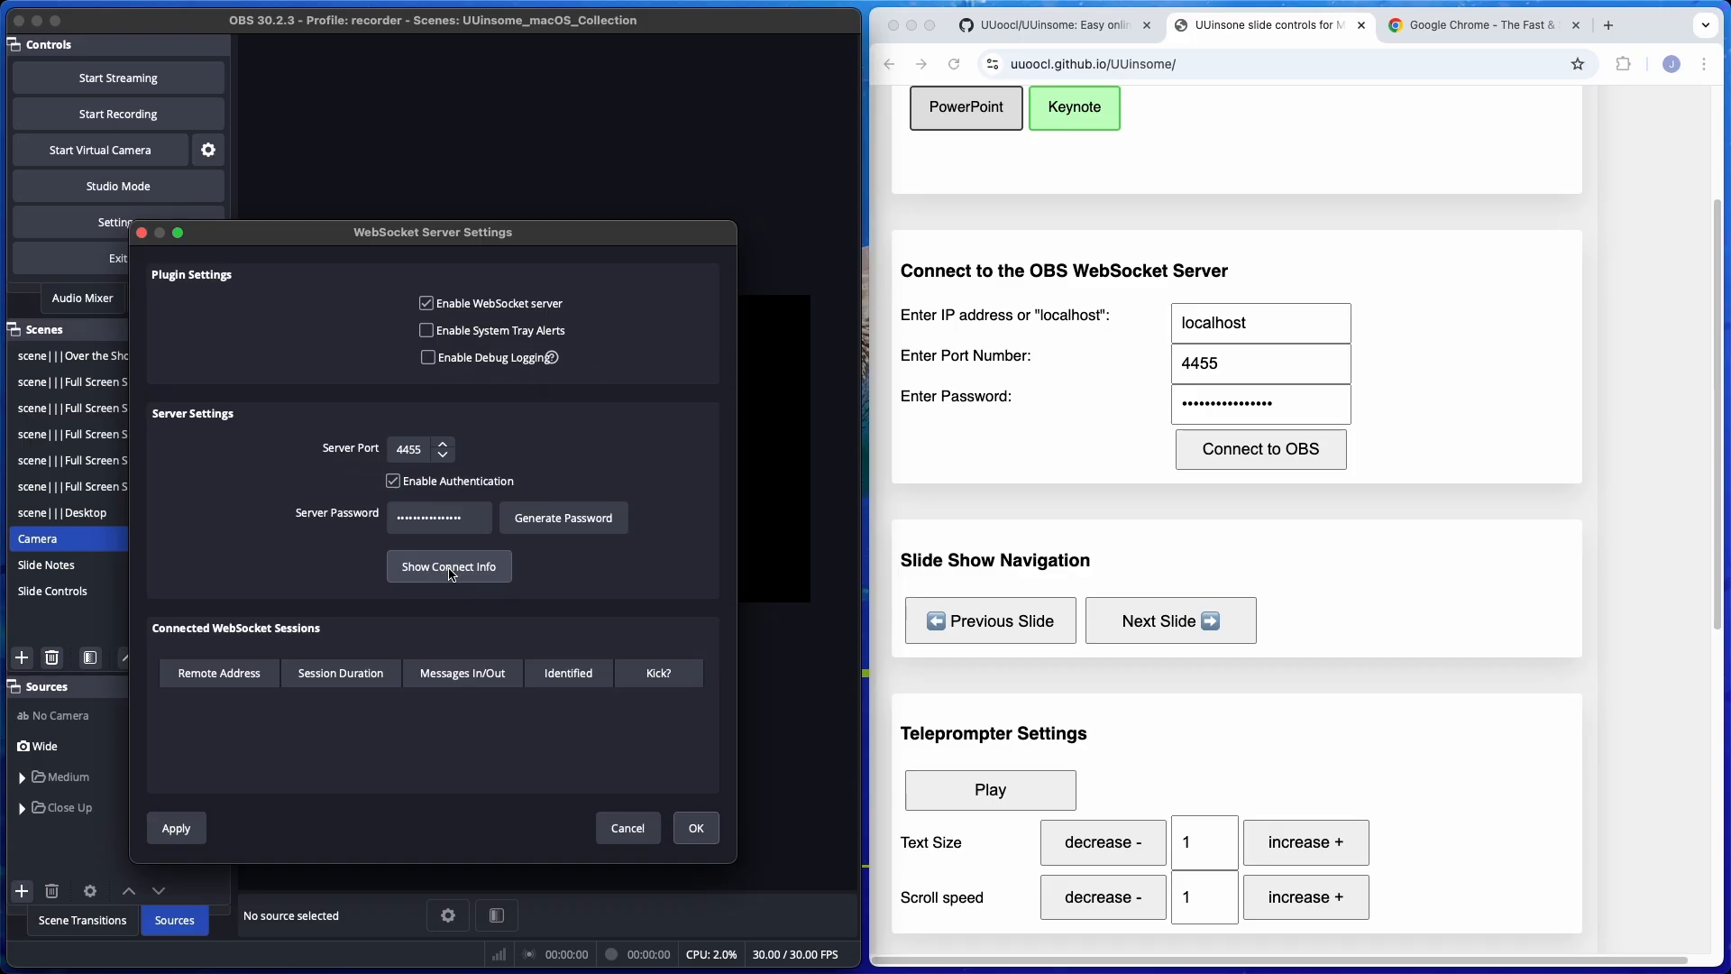
Paste the WebSocket server password into the UUinsome page's password field and connect to OBS.
double_click(1237, 406)
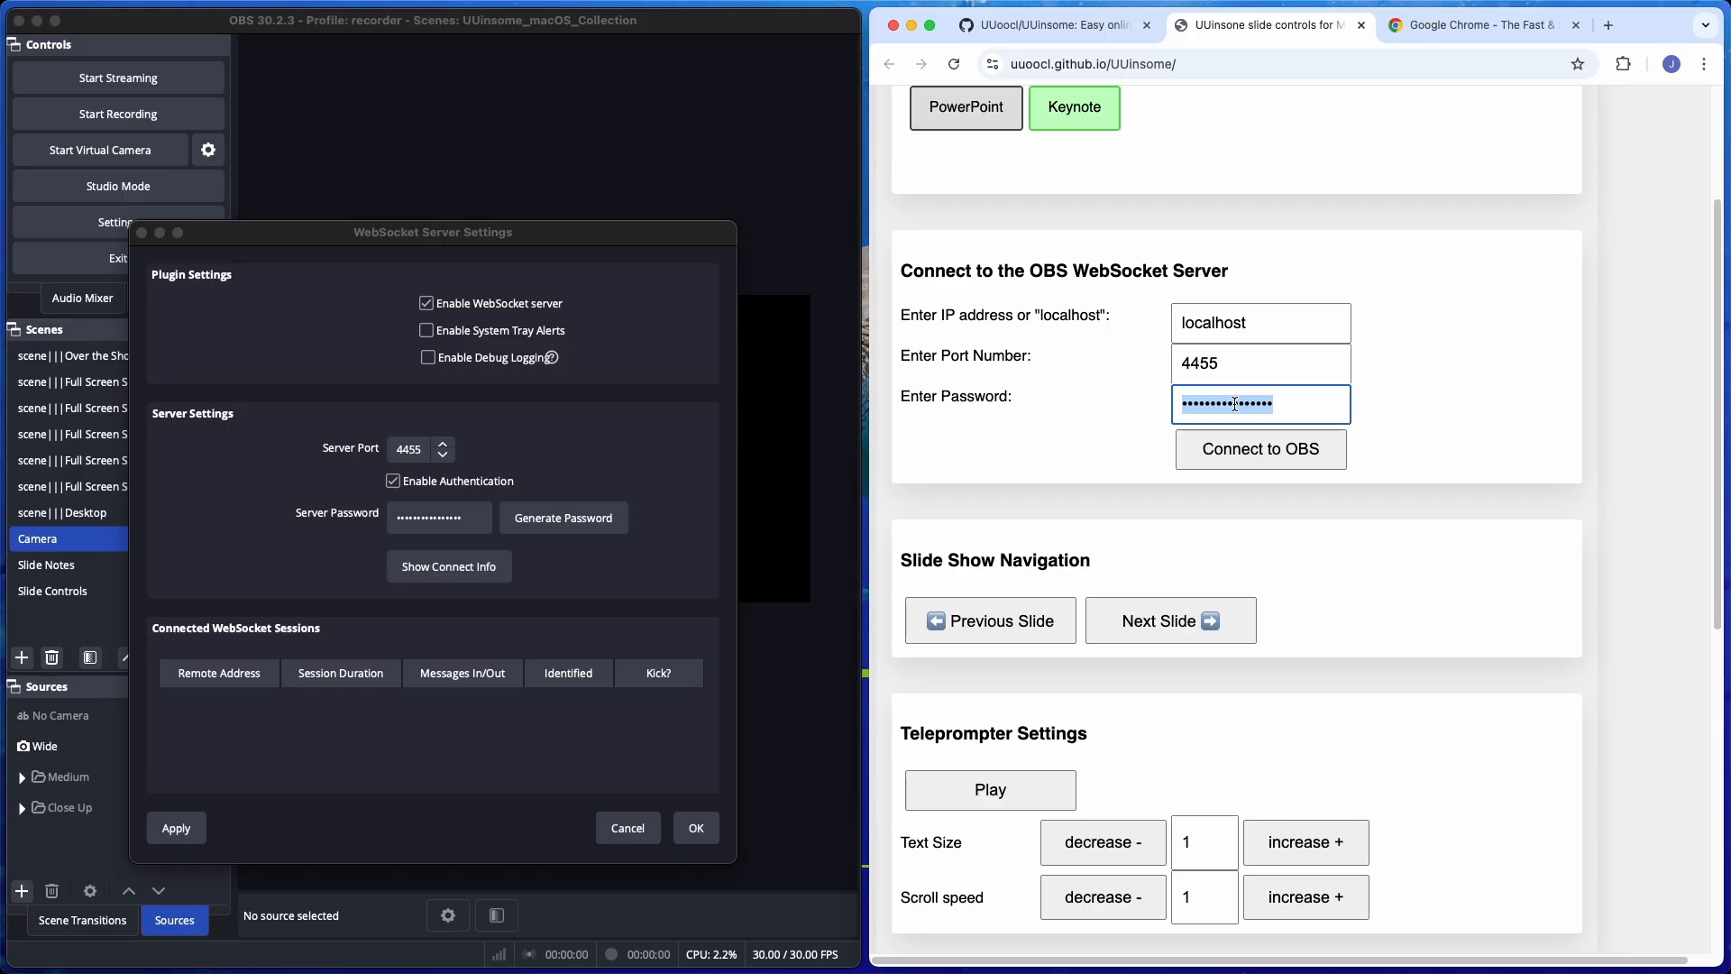
right_click(1236, 404)
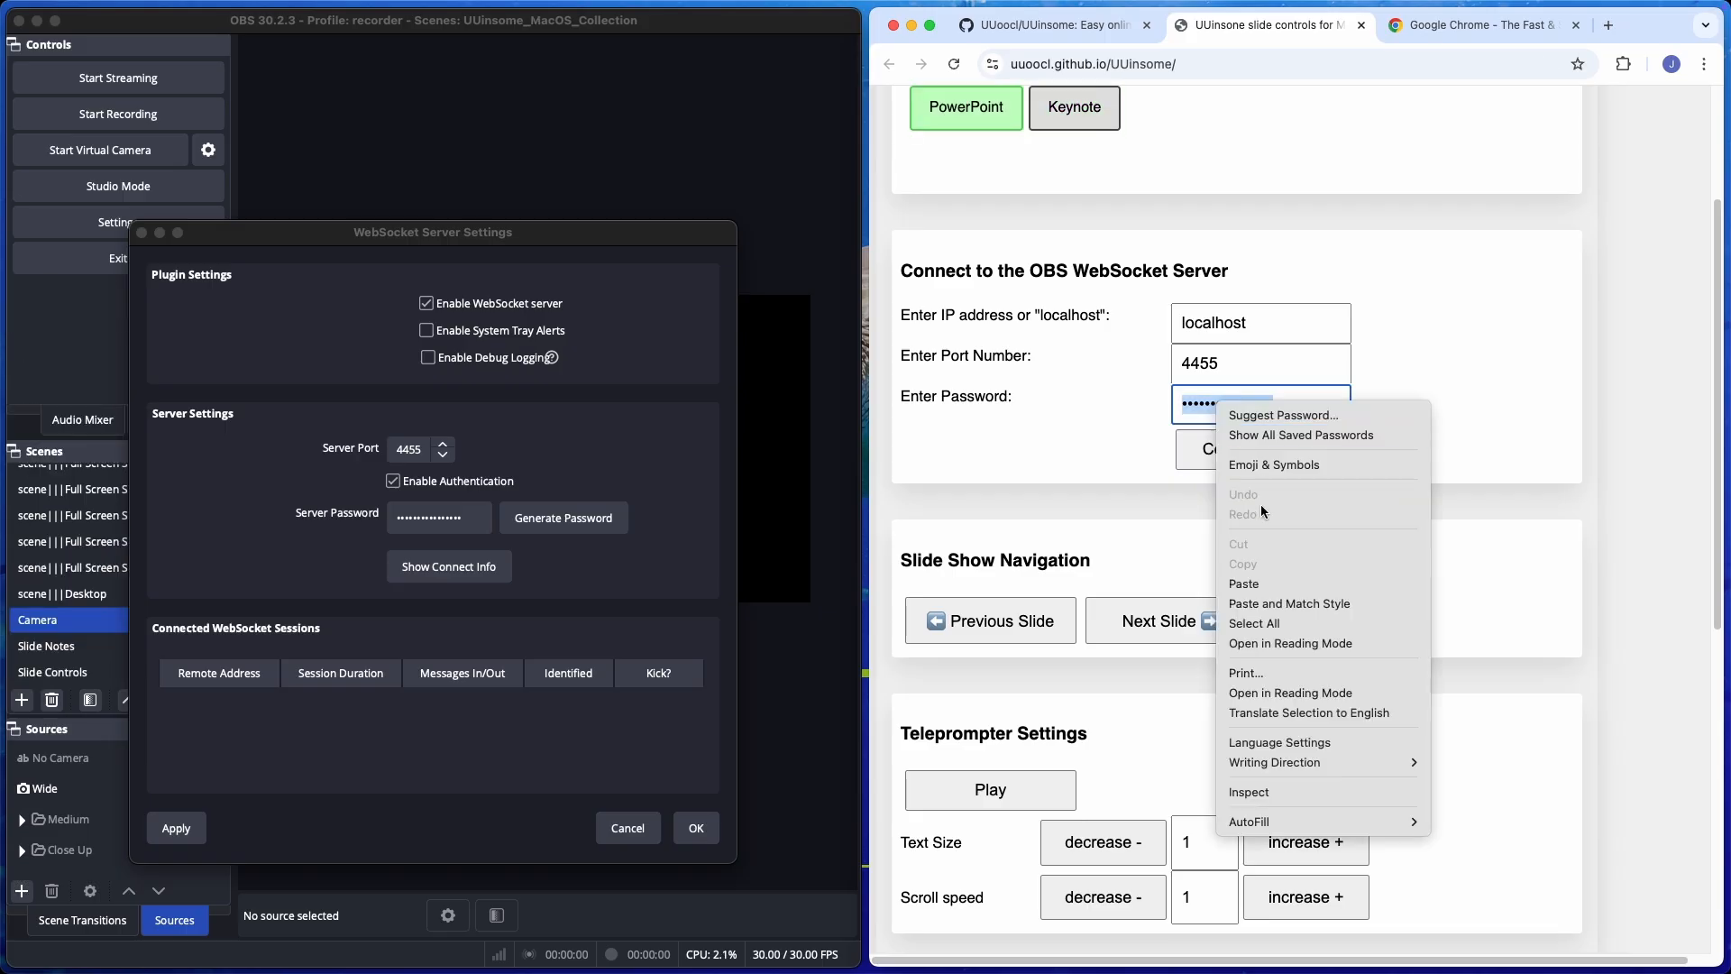
click(1253, 589)
click(1226, 453)
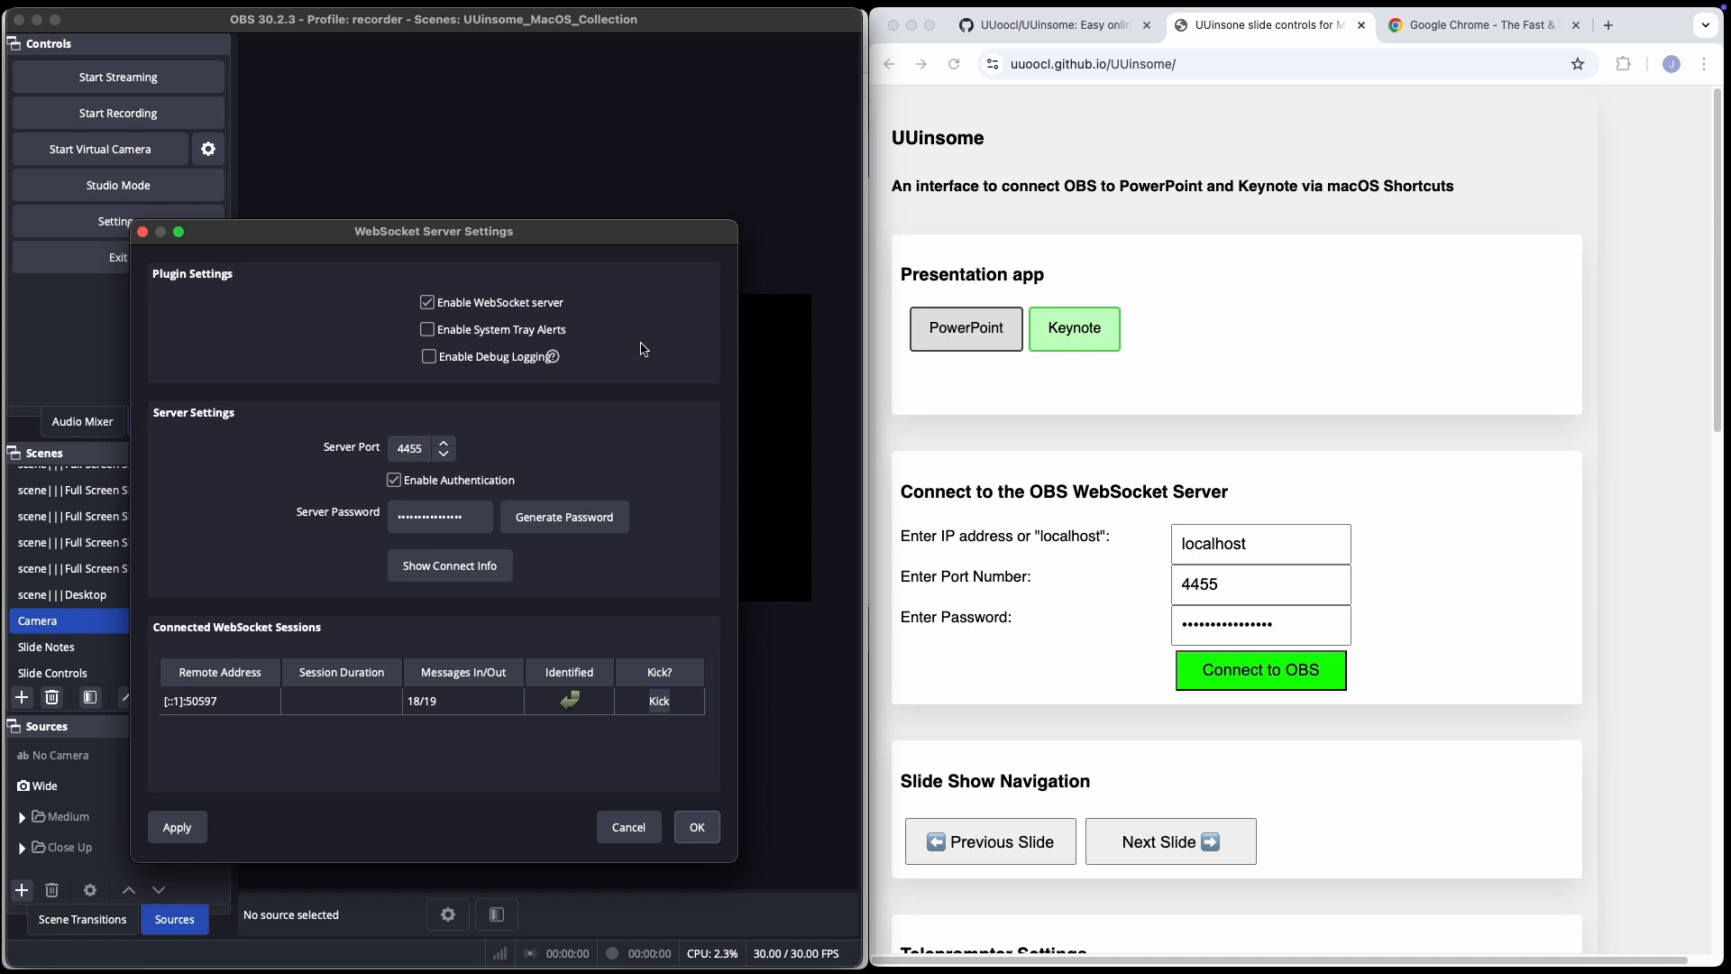
Bring the Keynote presentation to the front and examine the scene and camera Slide Tags tables on the UUinsome page.
key(super+Tab)
key(super+Tab)
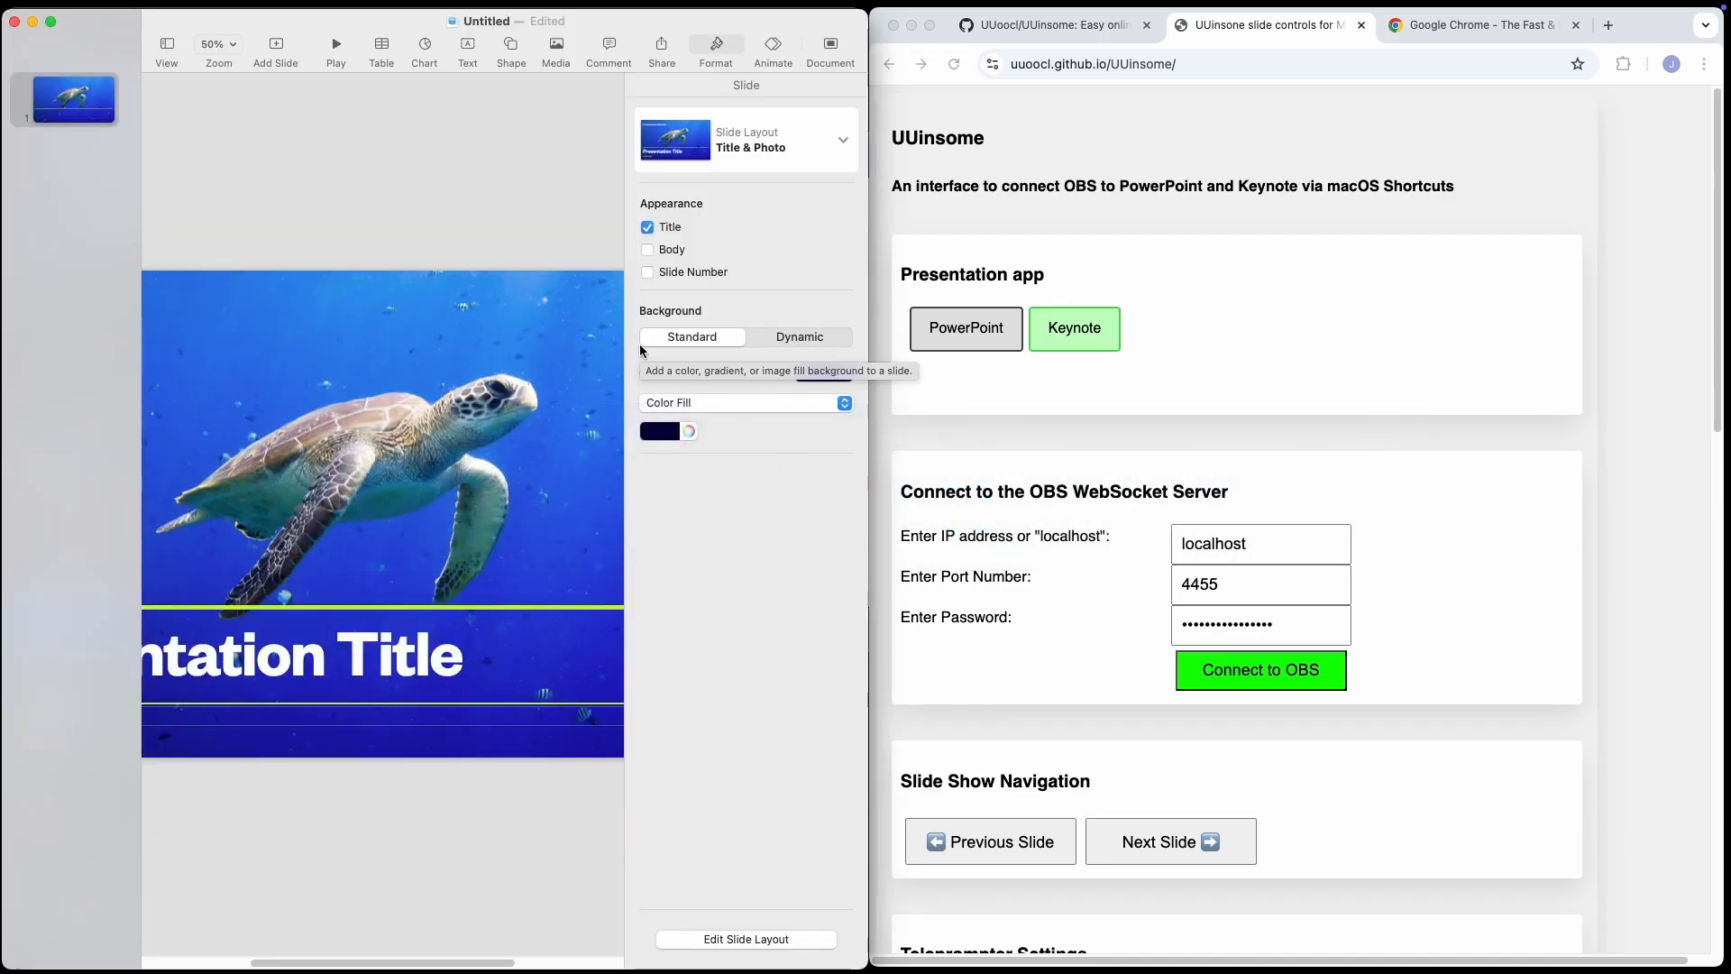
scroll(1182, 355, down, 5)
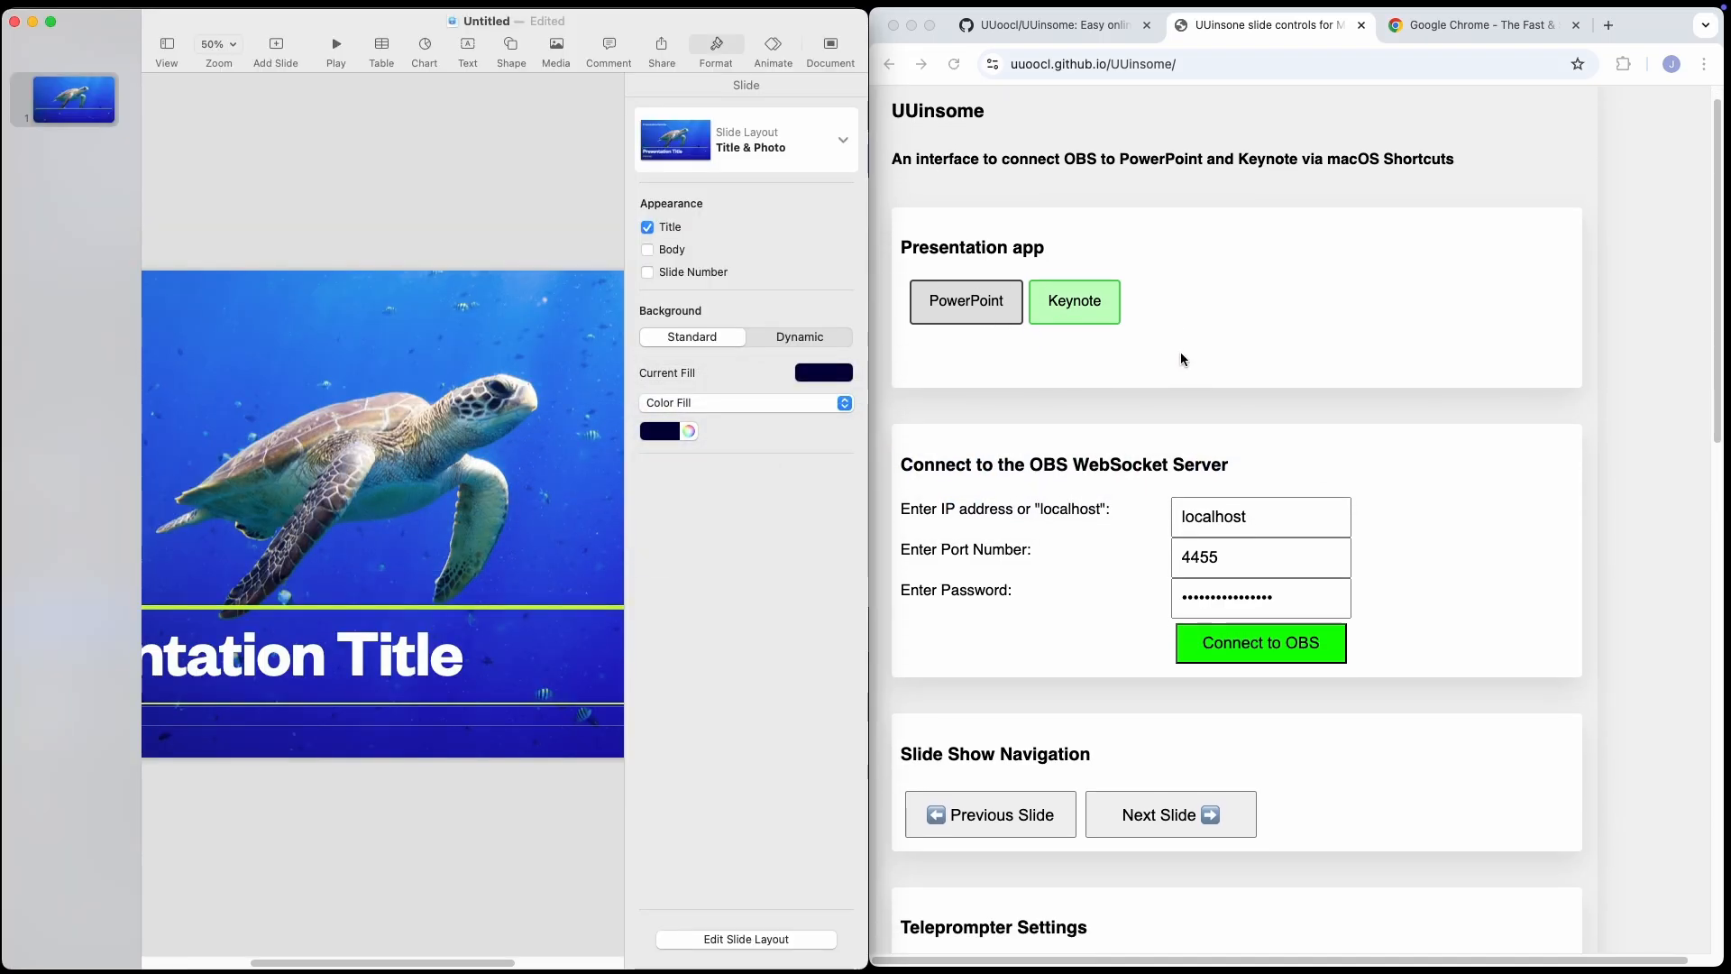
scroll(1177, 355, down, 11)
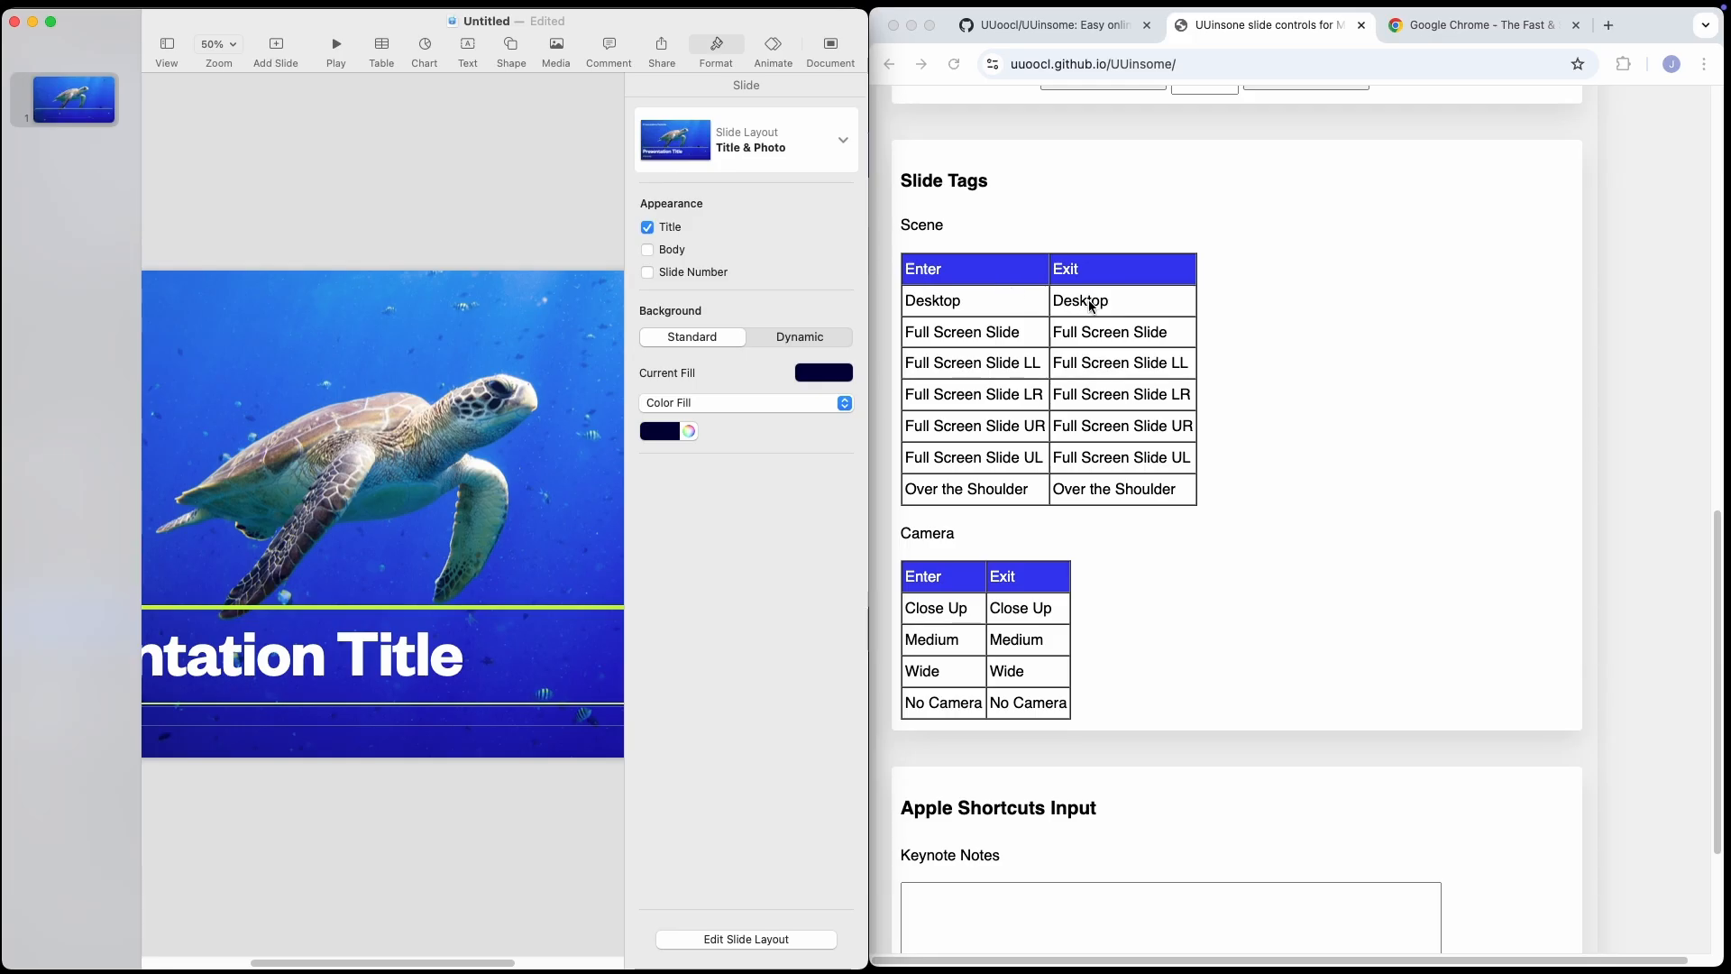
click(1267, 312)
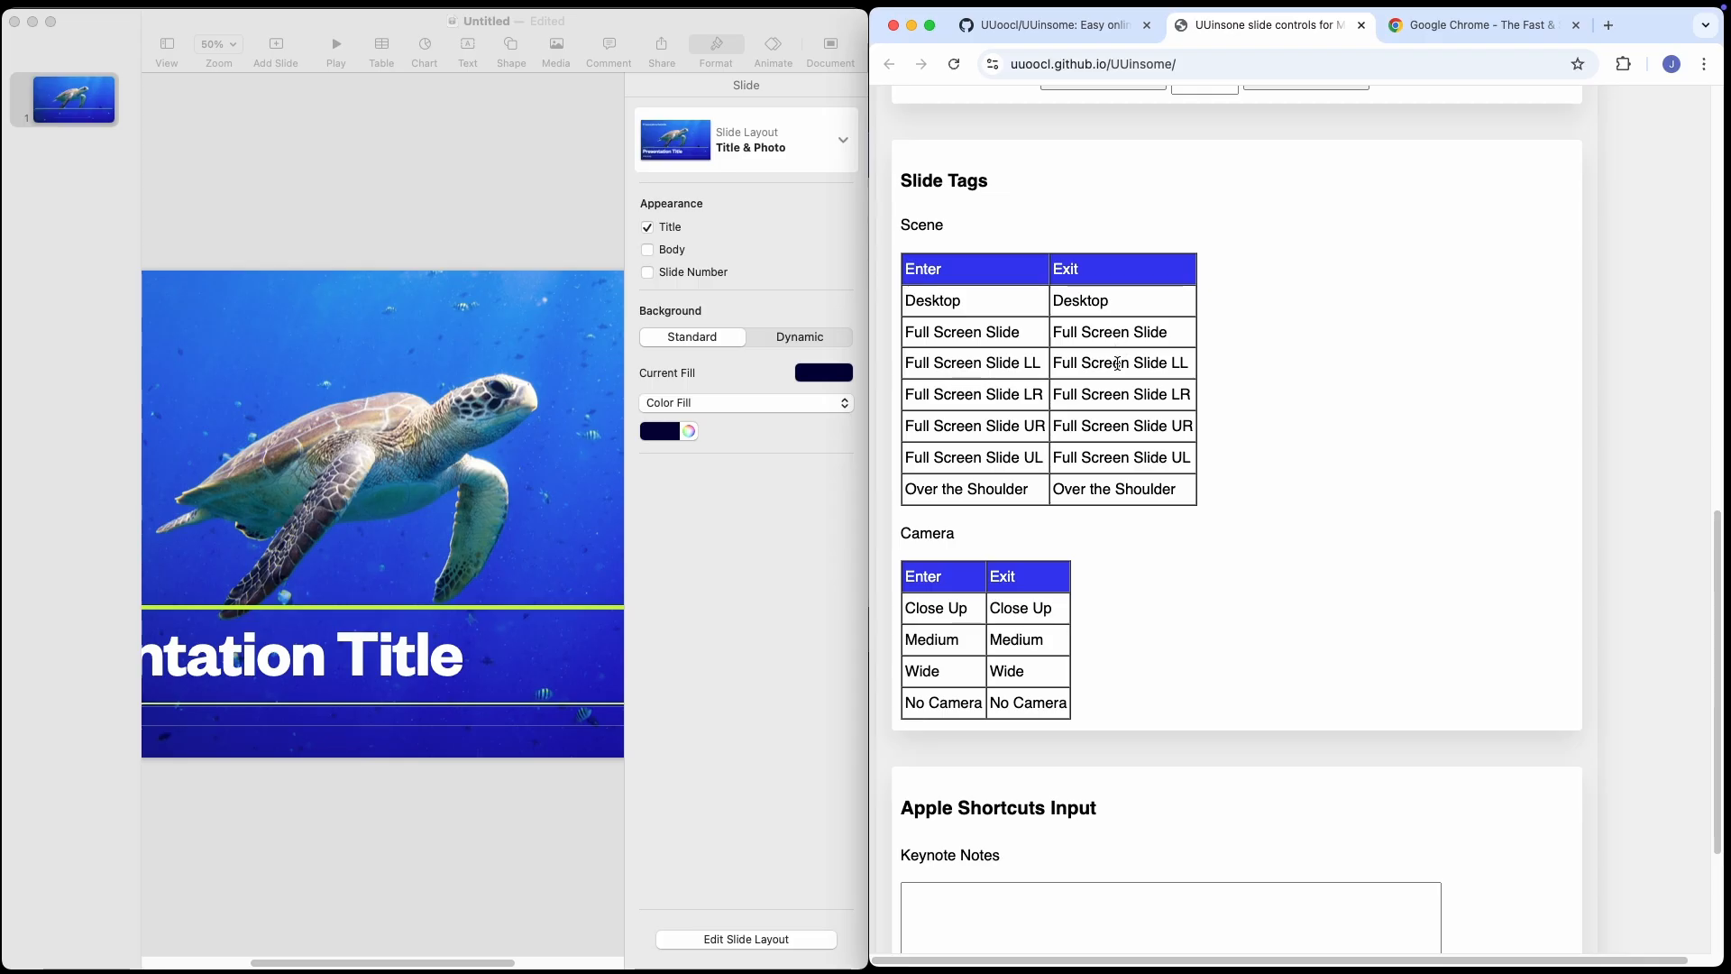
Add the Full Screen Slide LL exit scene tag to the first Keynote slide.
click(1118, 368)
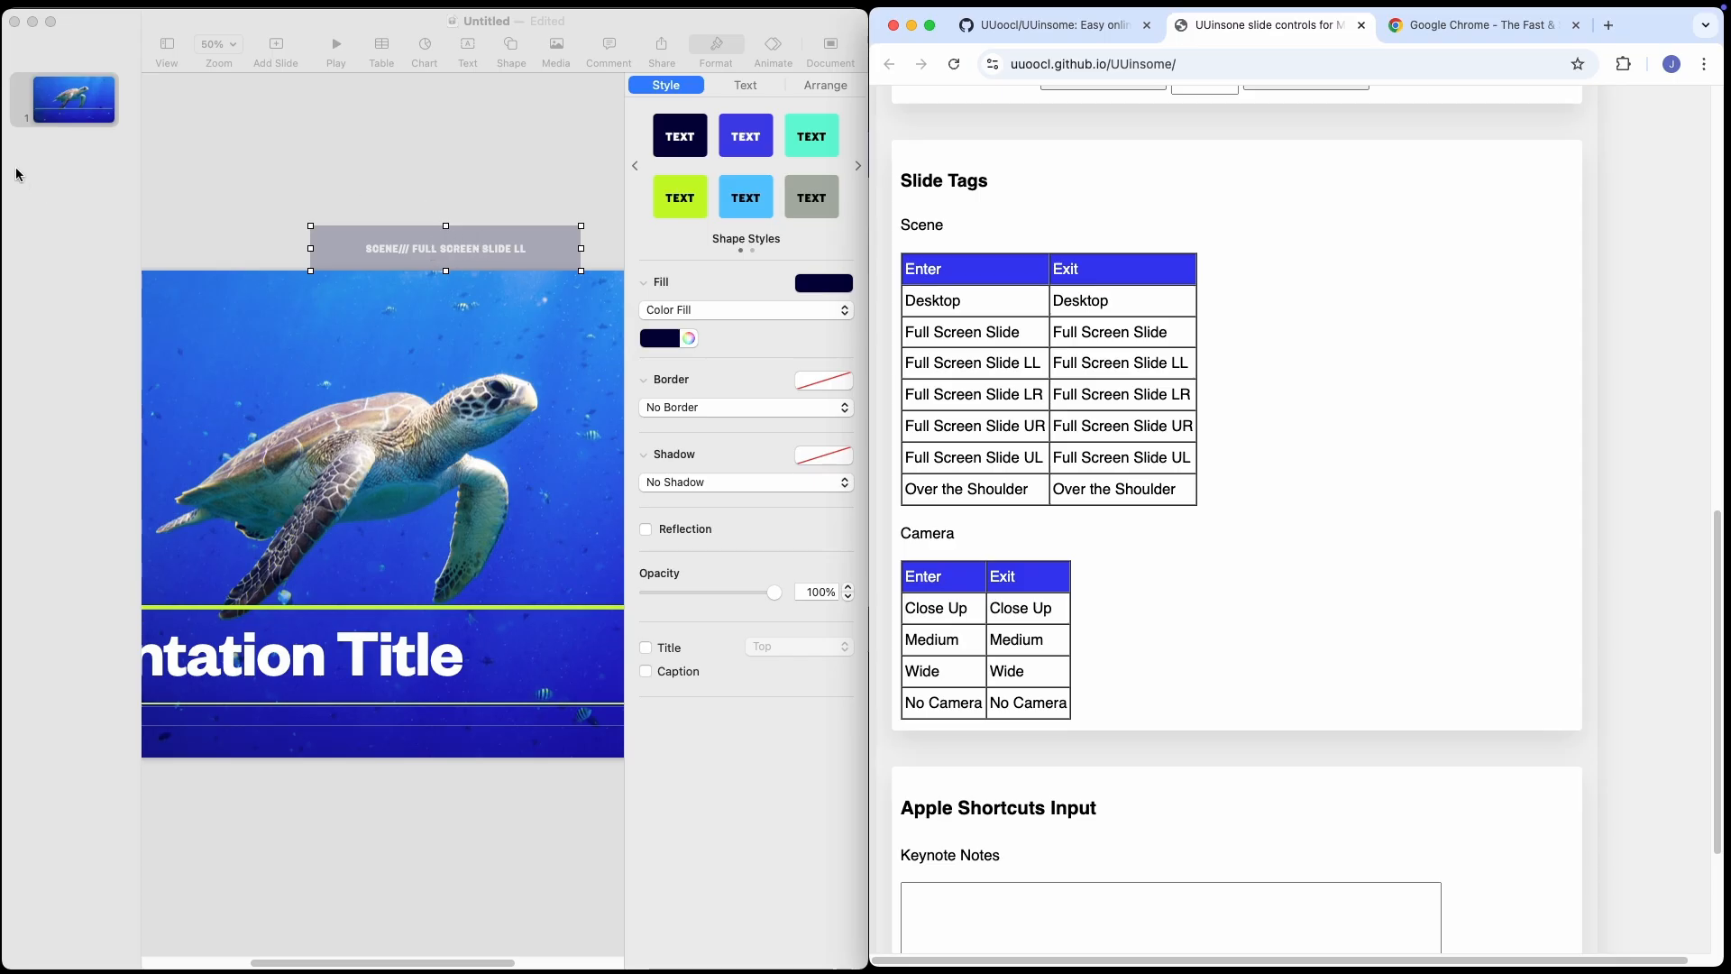
Add a second slide with the Title & Photo Alt layout and give it the Full Screen Slide UR and Medium exit tags.
right_click(49, 163)
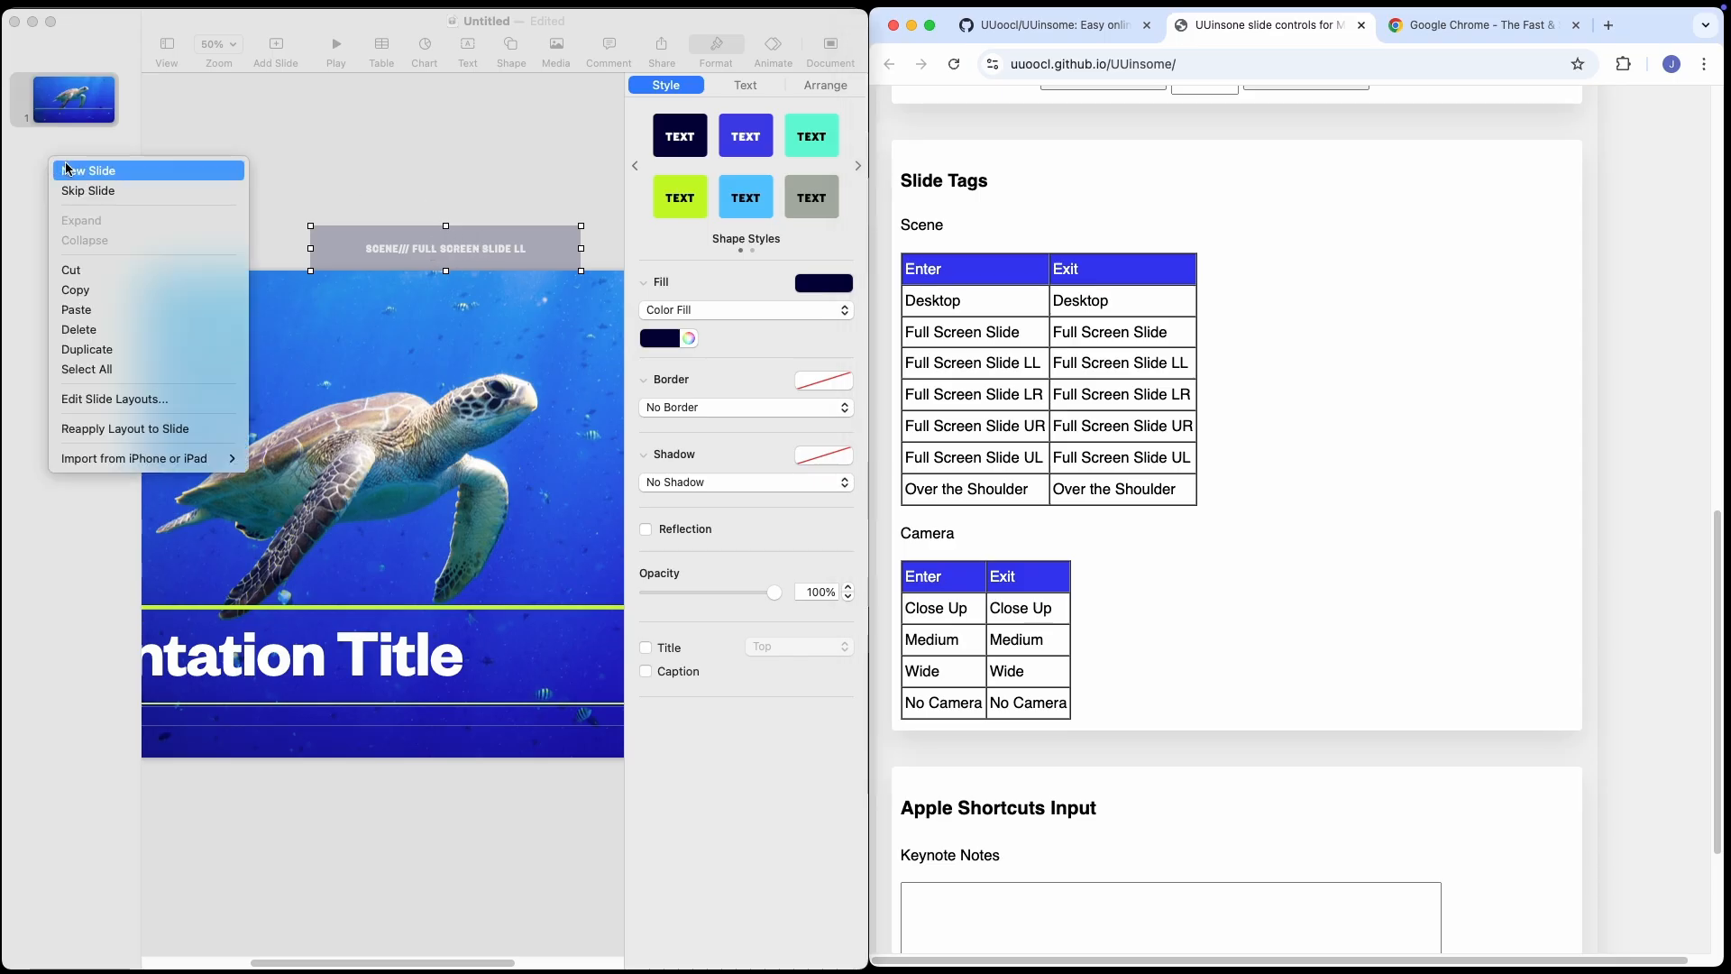
click(72, 171)
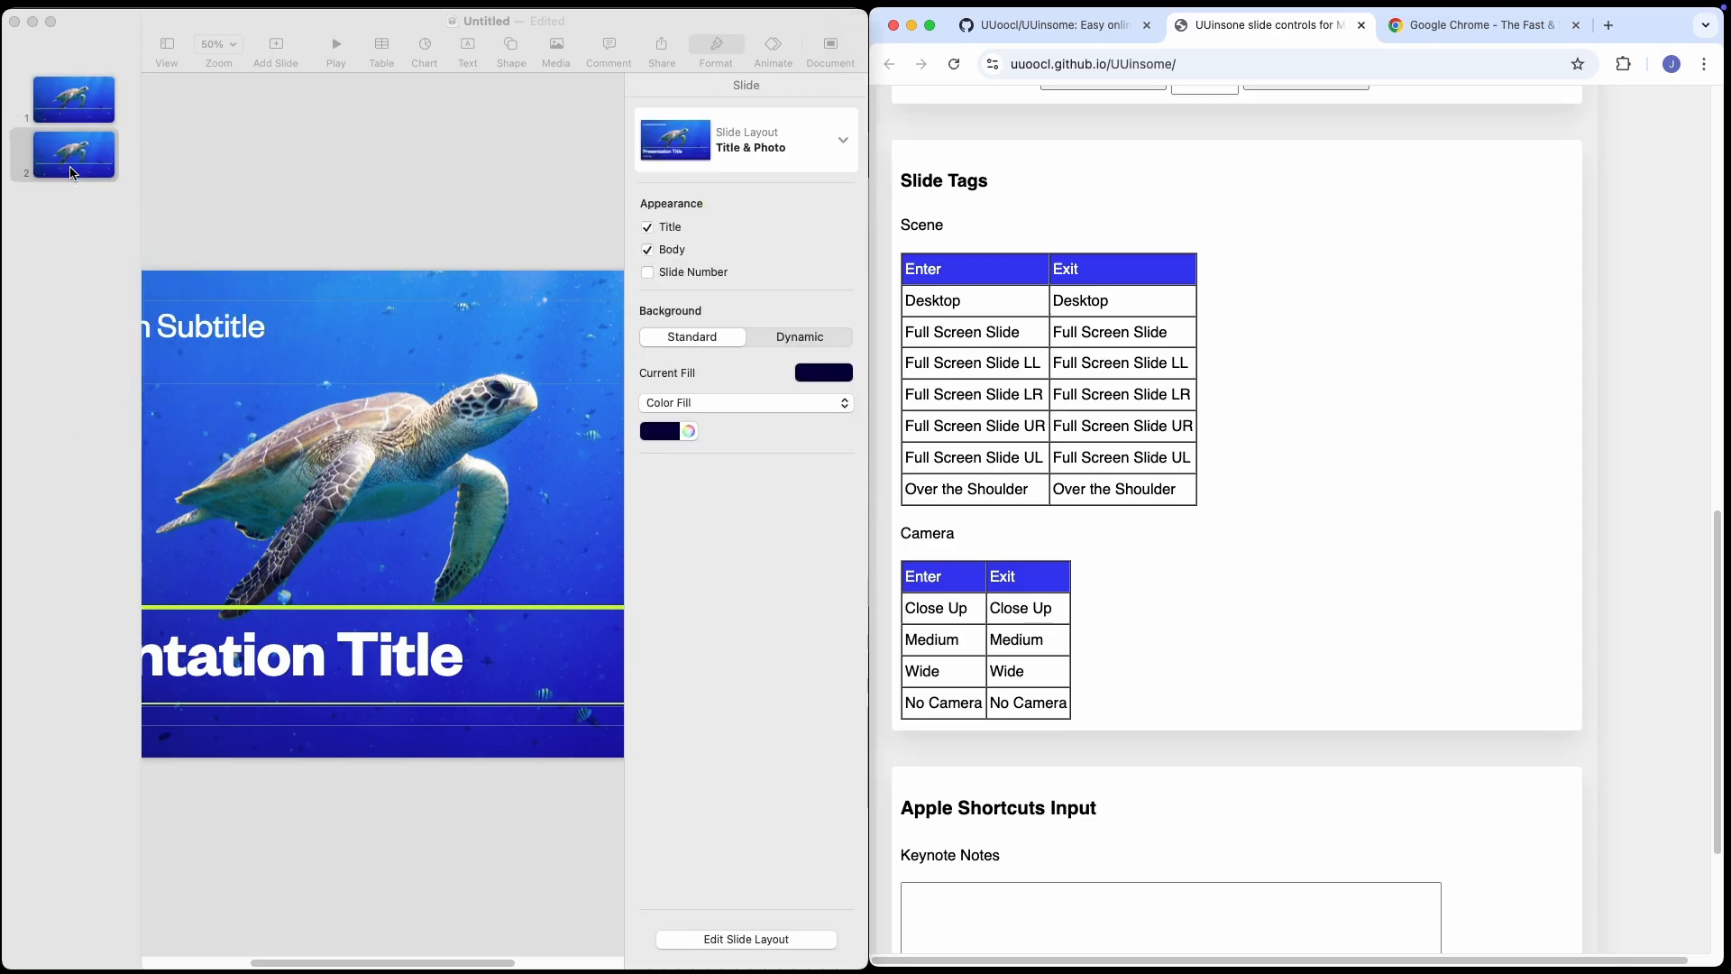
click(843, 143)
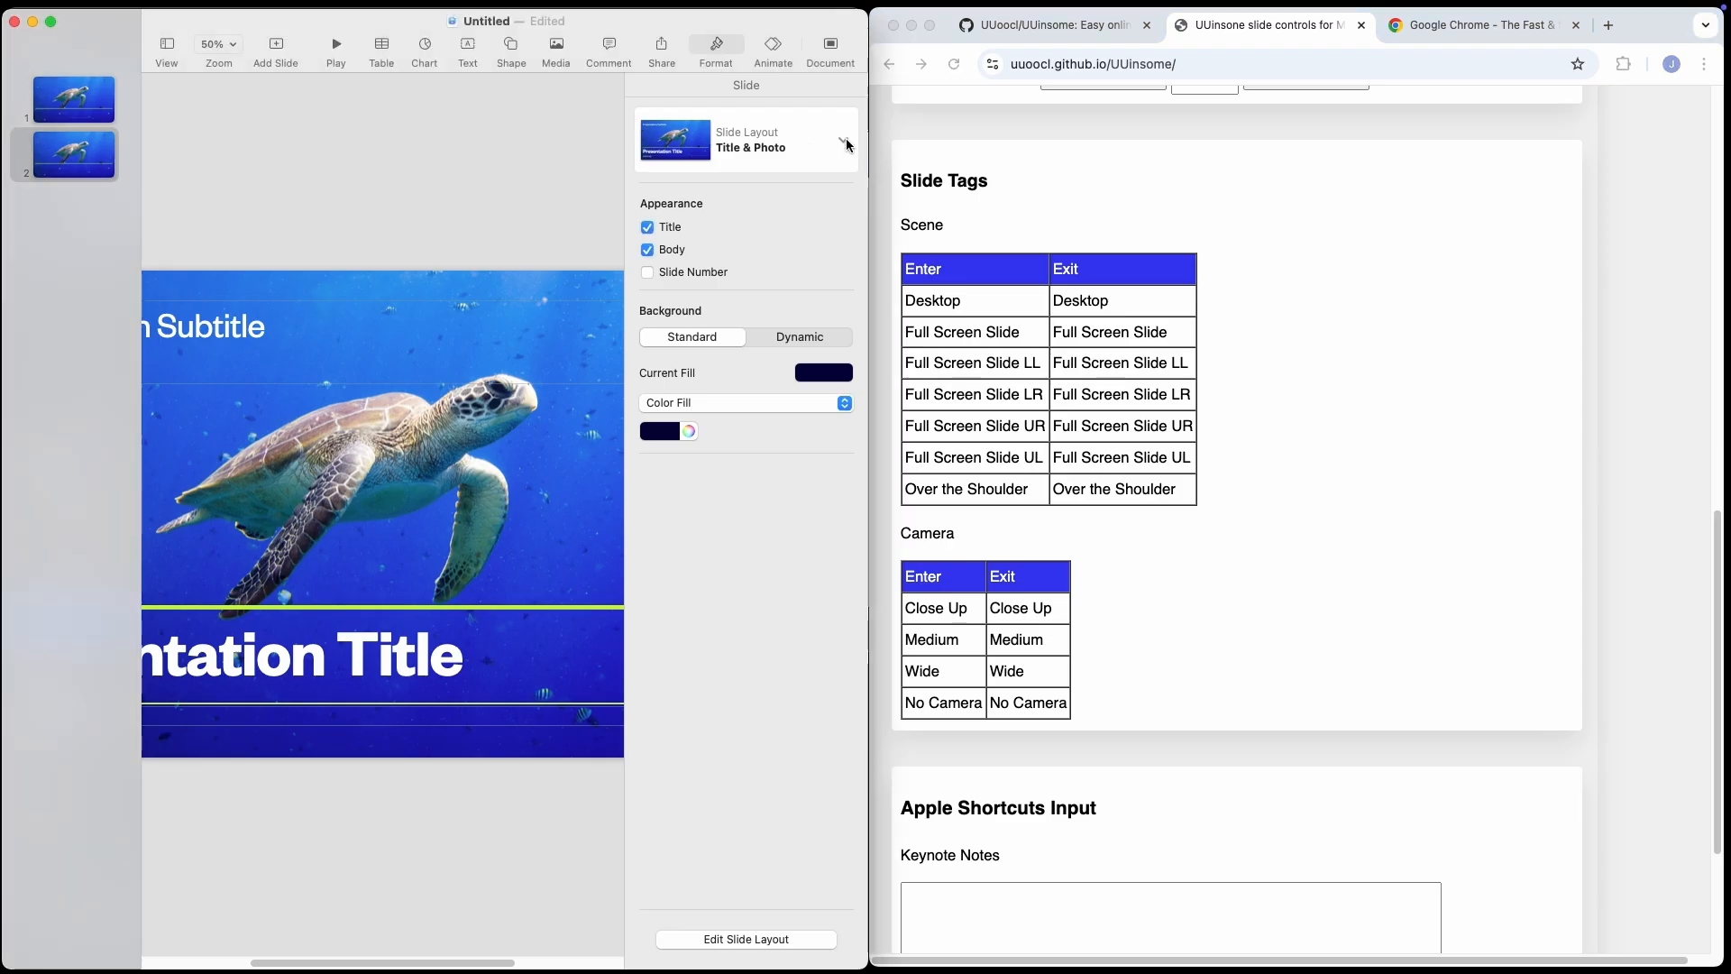
click(842, 145)
click(861, 248)
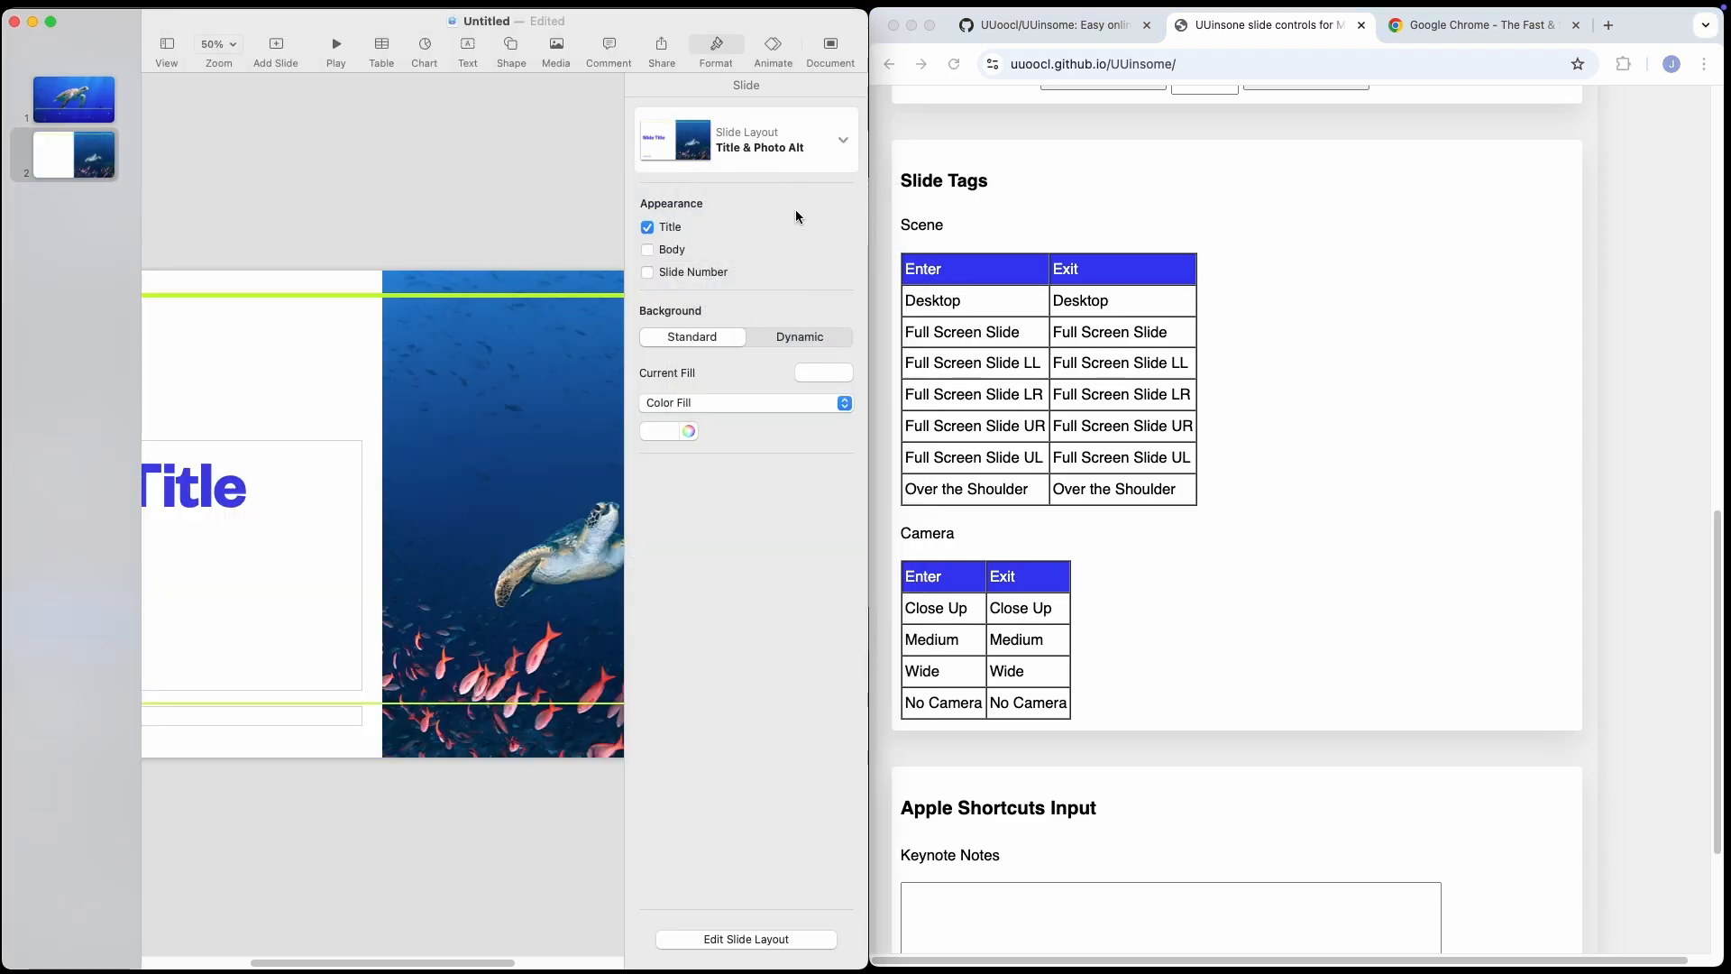
click(1135, 427)
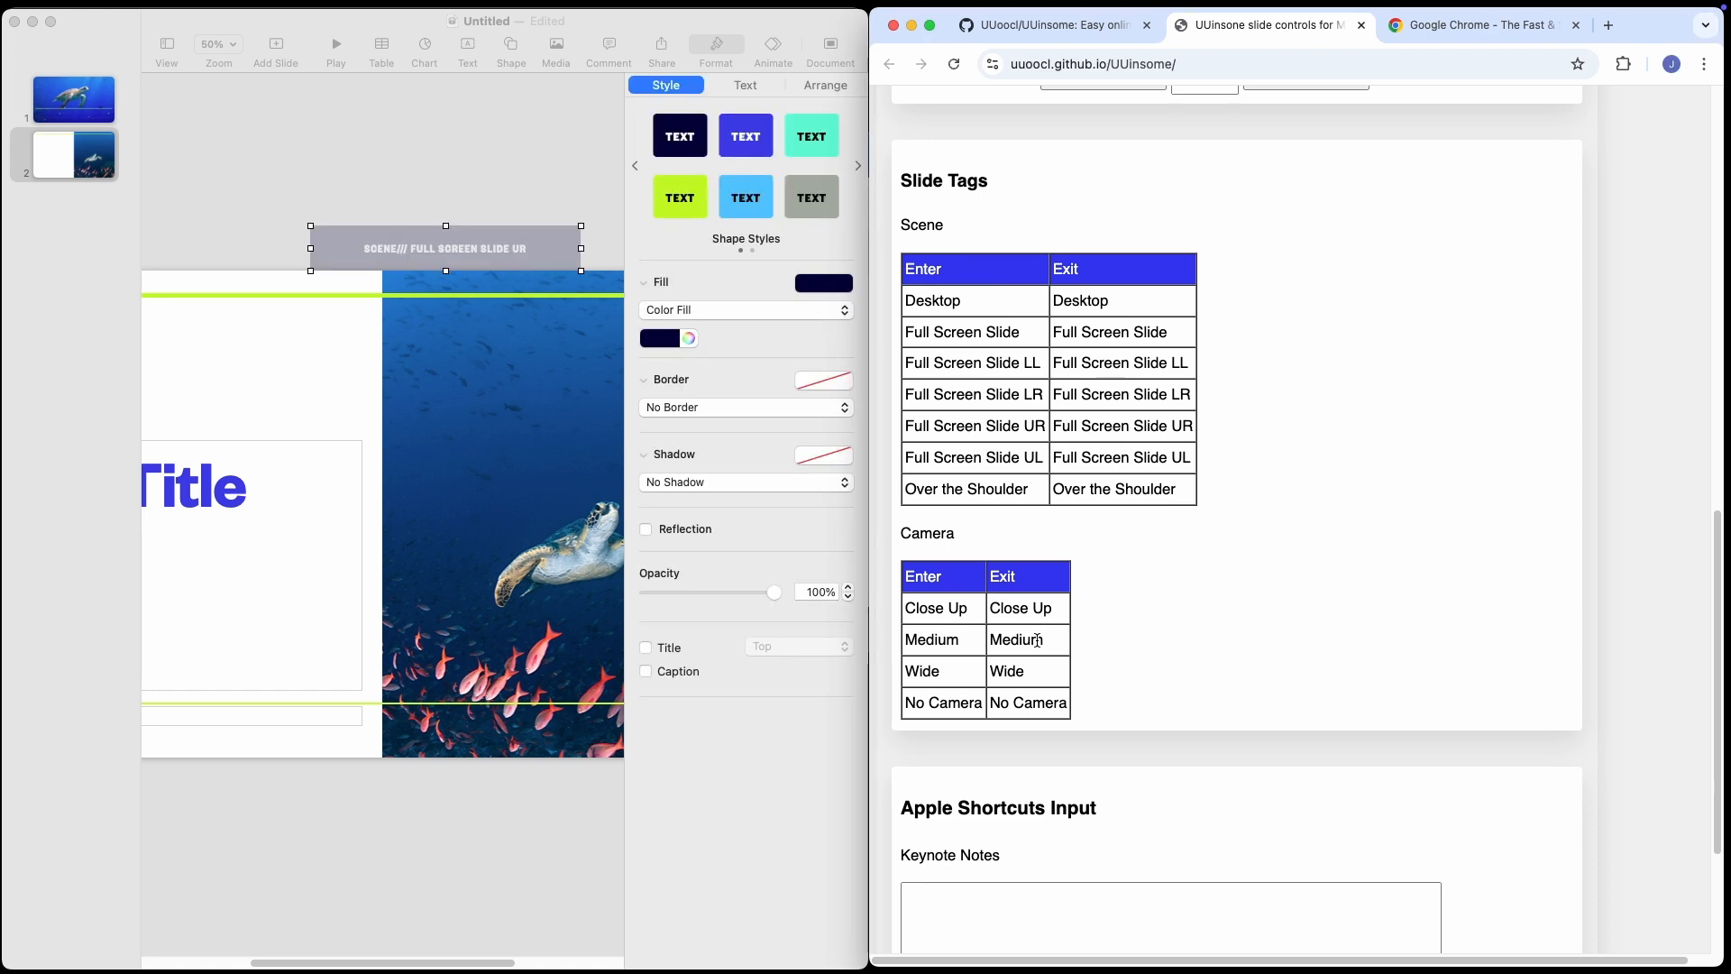
click(1037, 638)
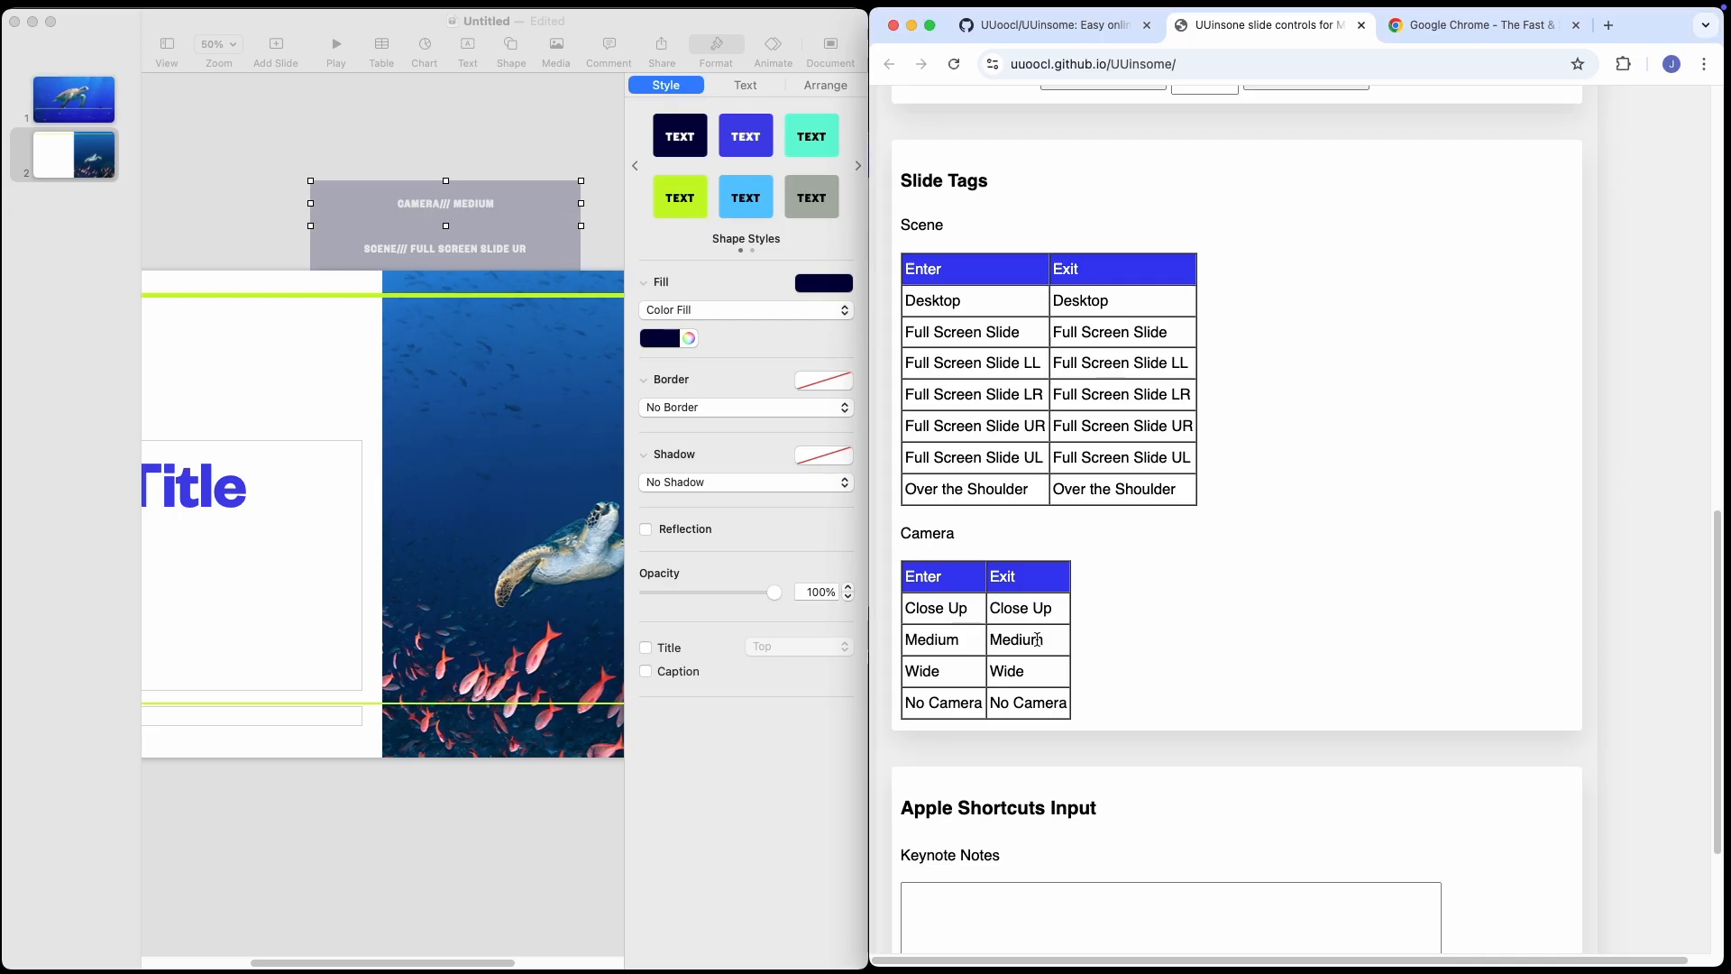
Add a third slide with the Title, Bullets & Photo layout and give it the Over the Shoulder and Wide exit tags.
right_click(76, 236)
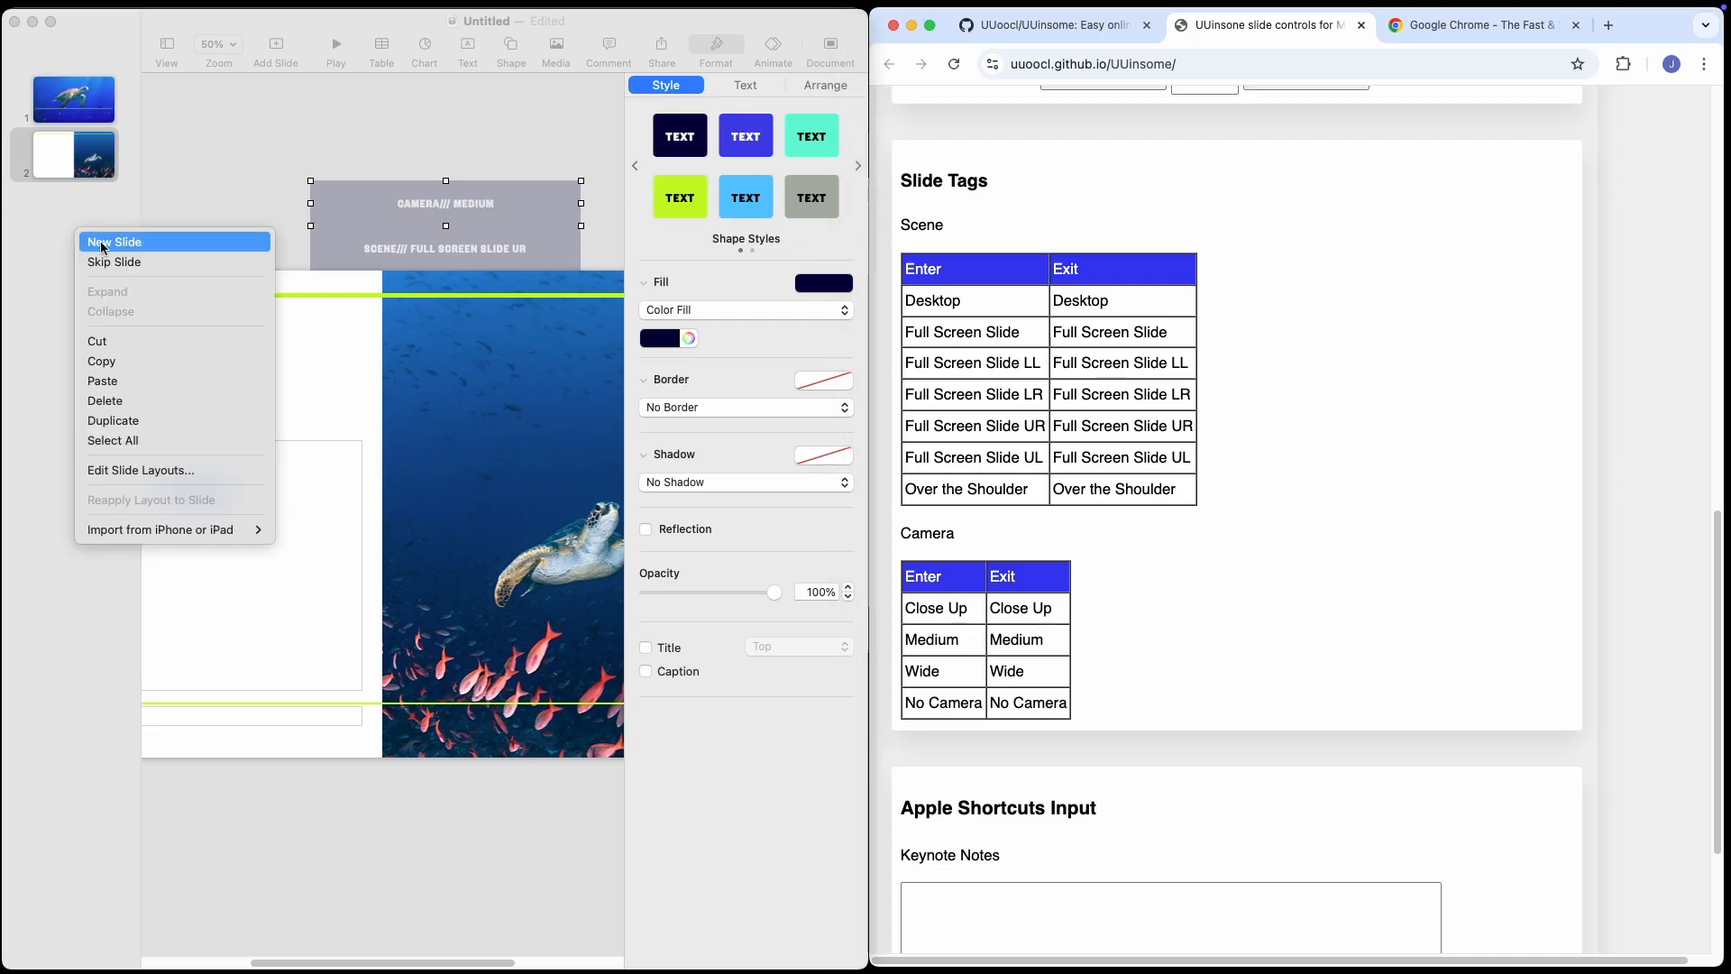
click(102, 242)
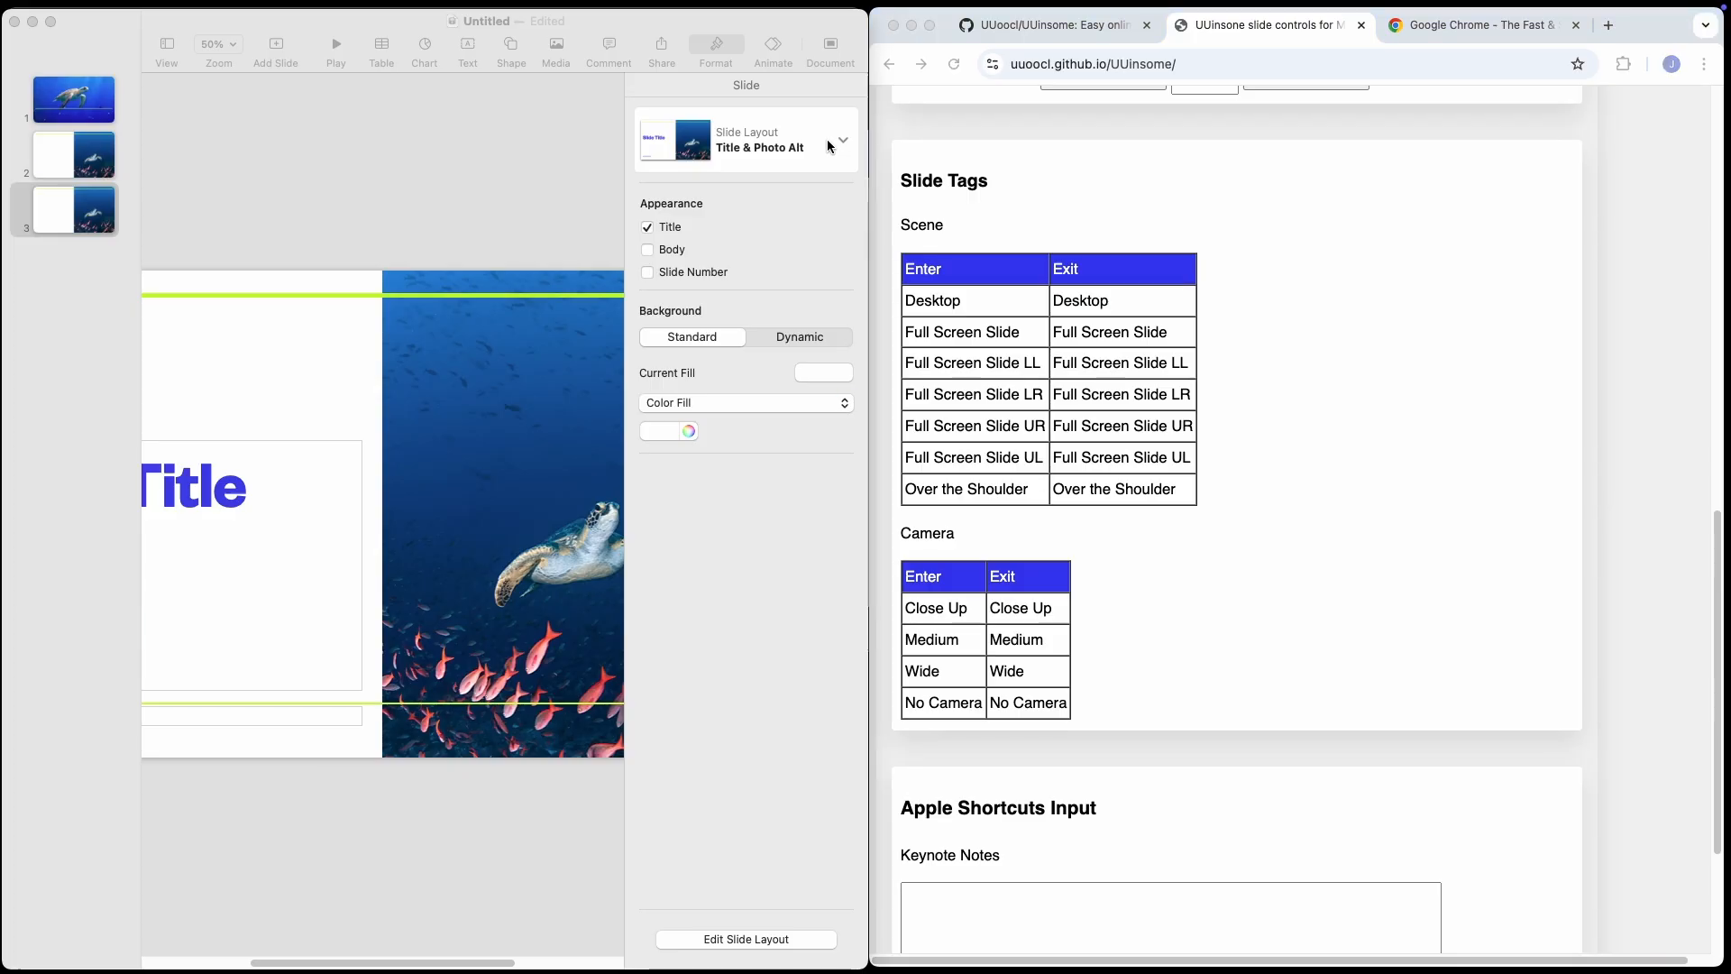
click(836, 142)
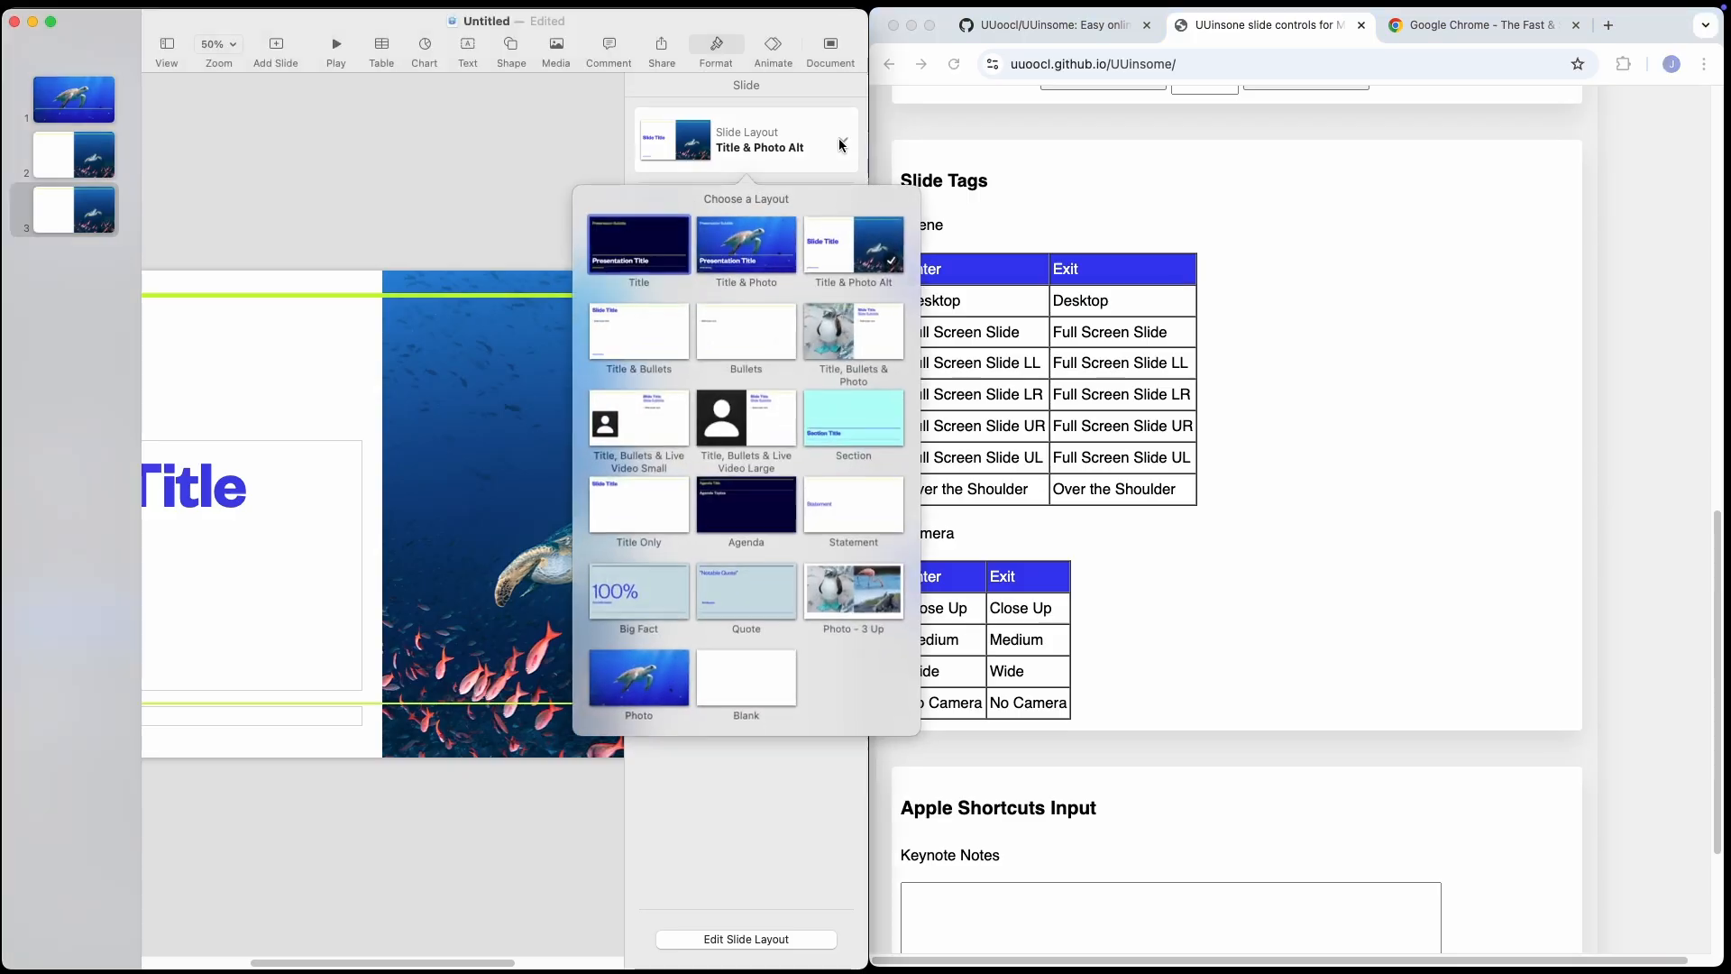
click(827, 311)
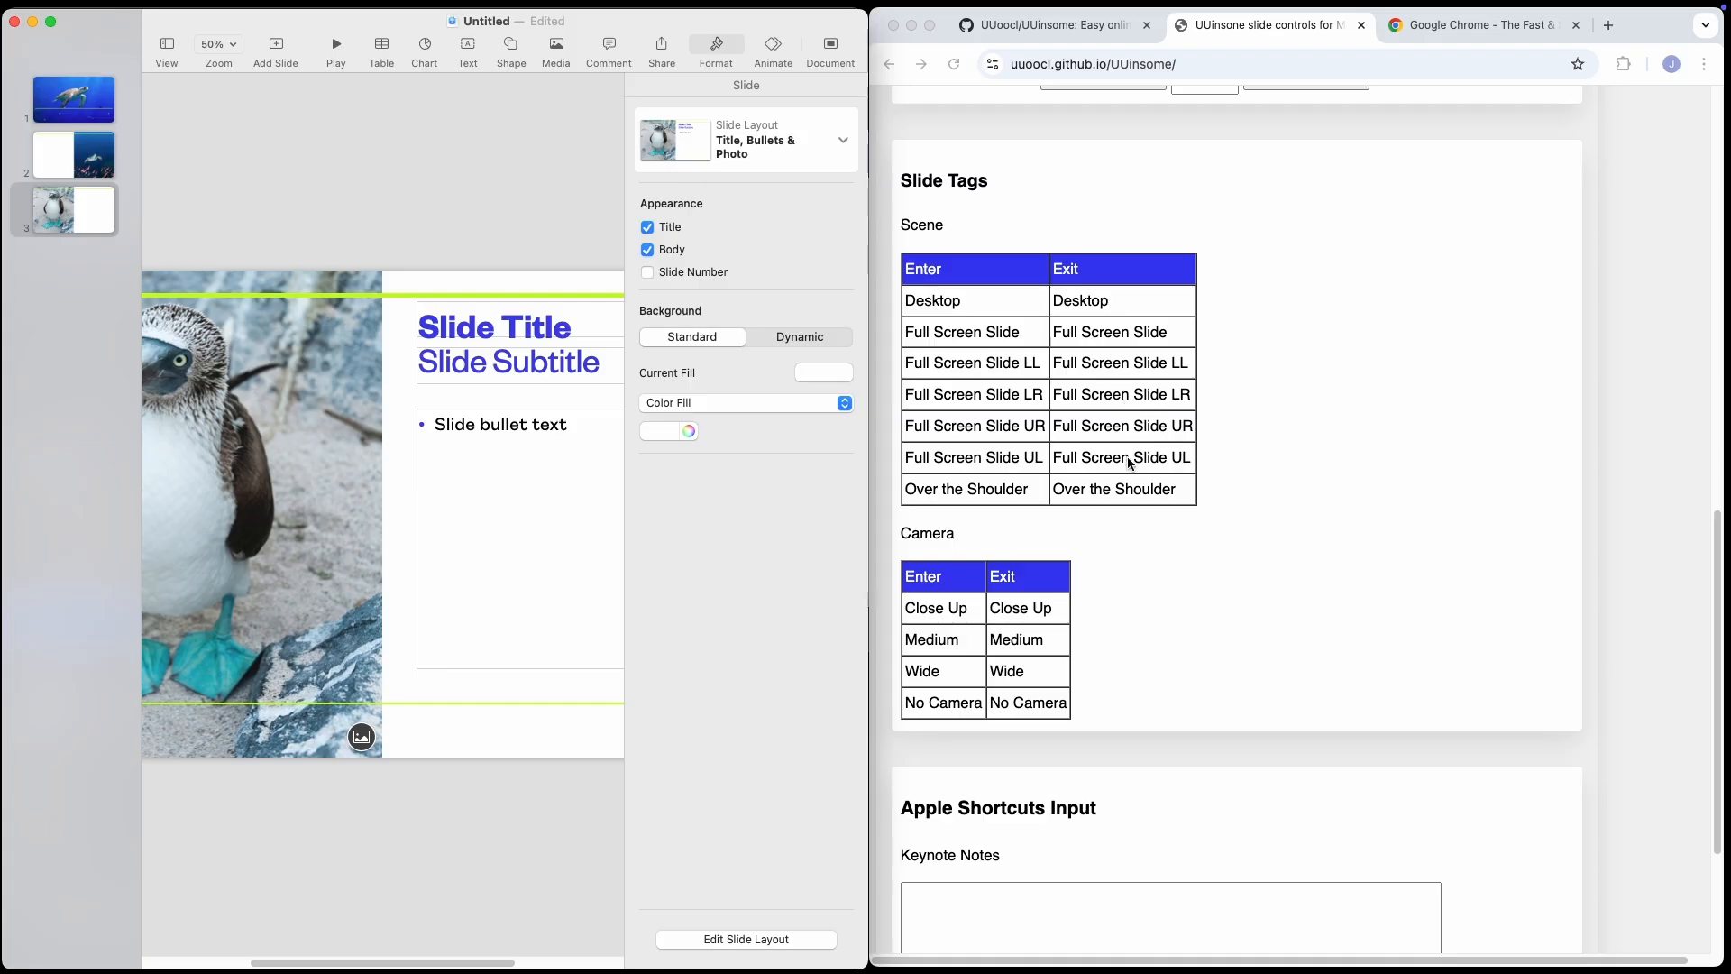
click(1117, 492)
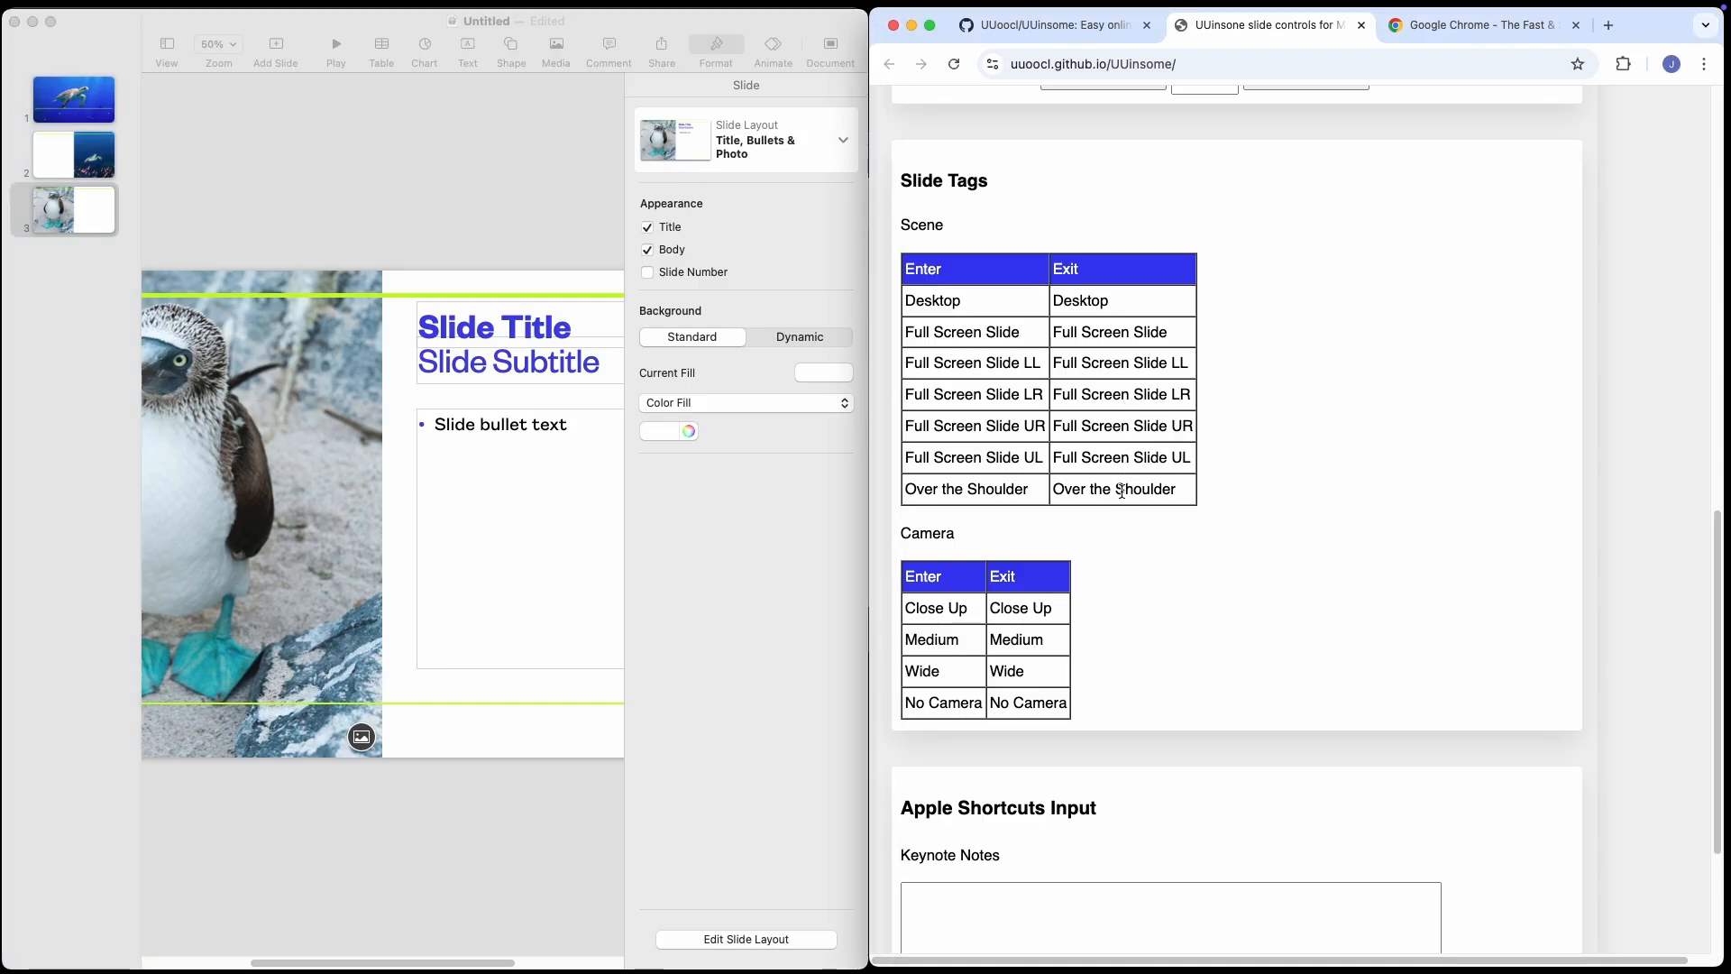
click(1010, 674)
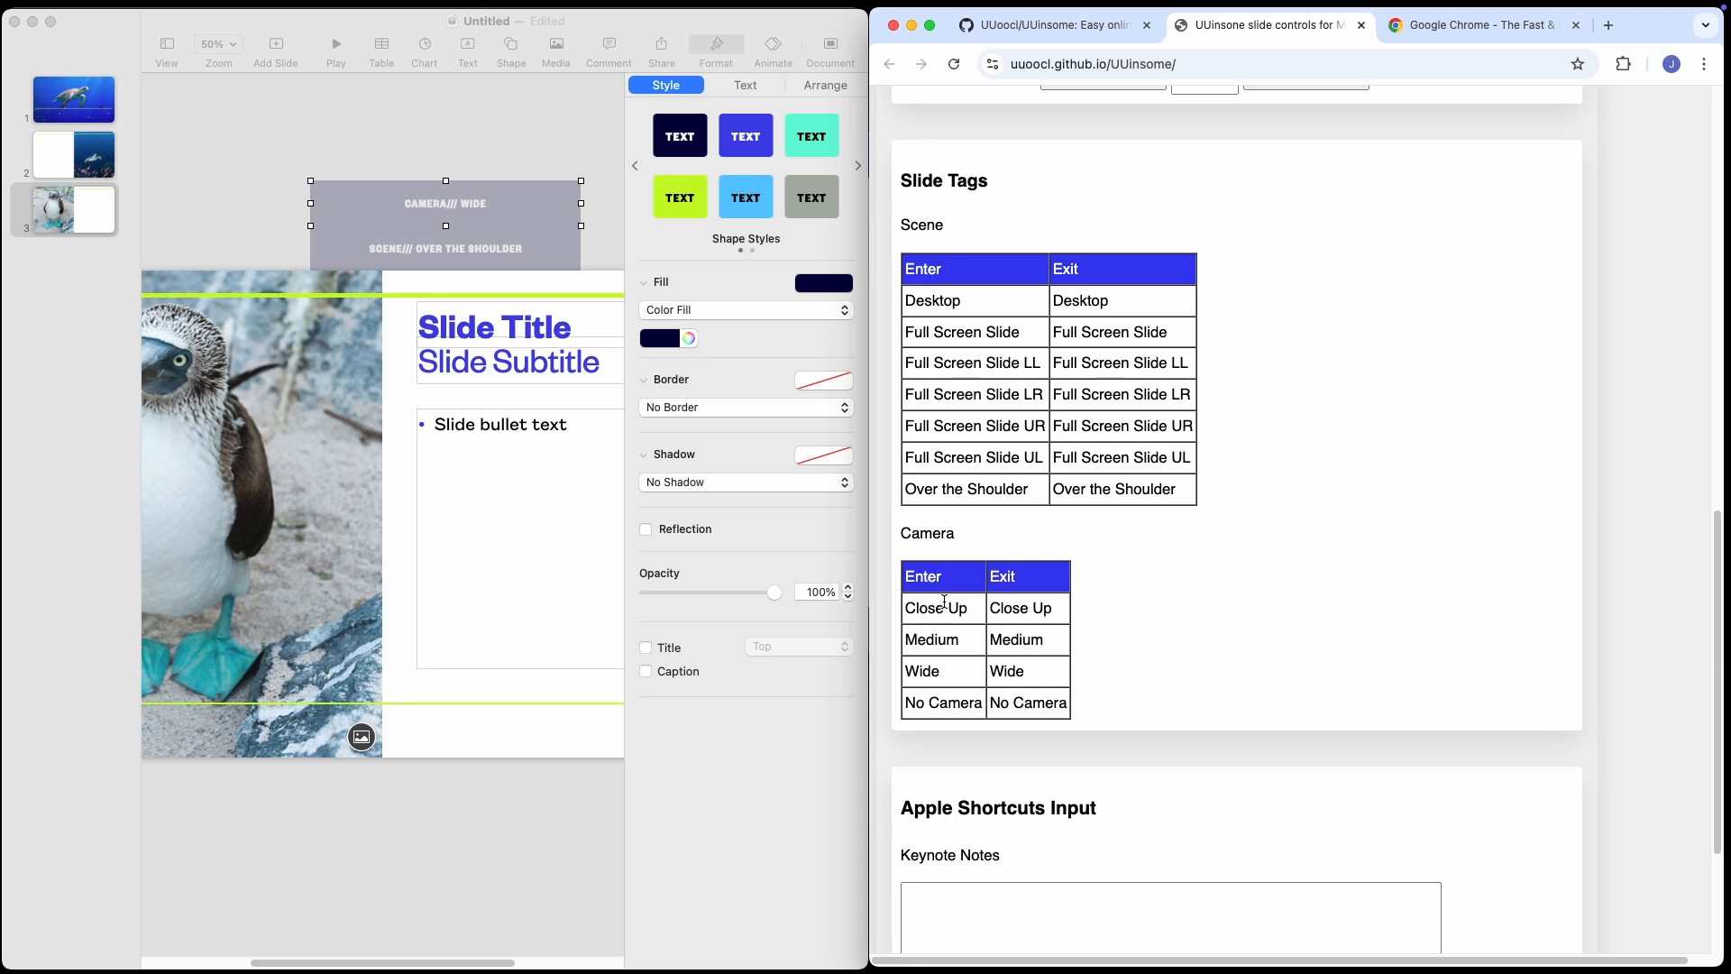
Show the presenter notes area in Keynote.
click(253, 133)
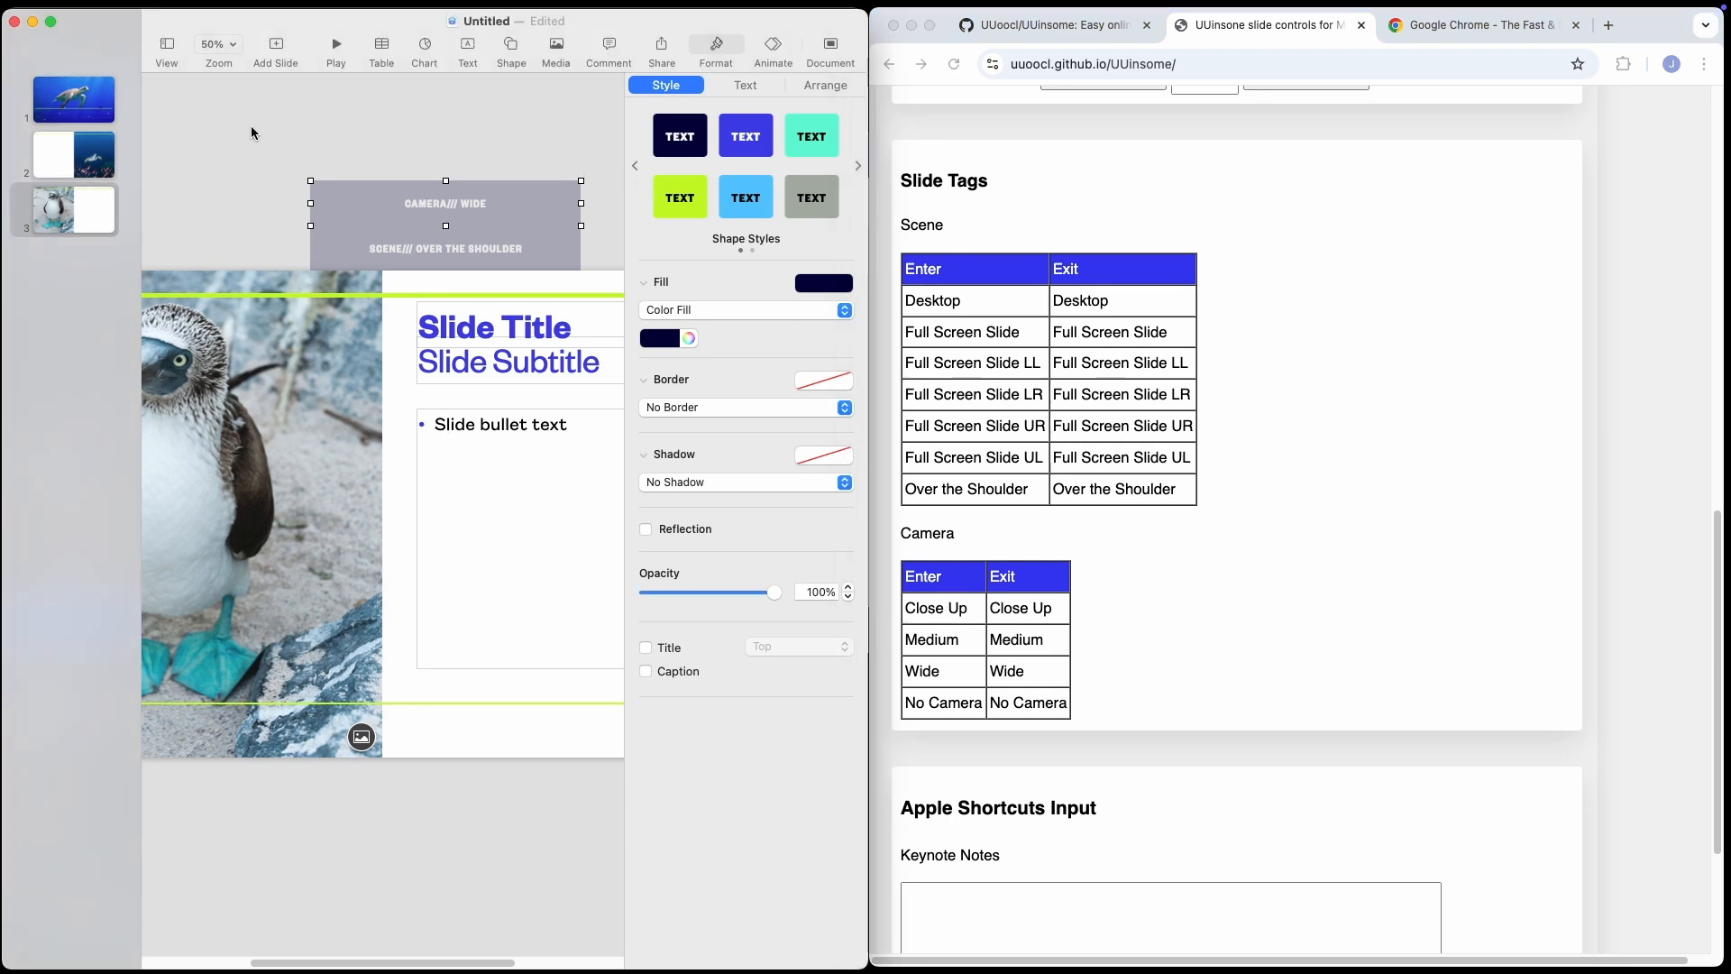
click(167, 47)
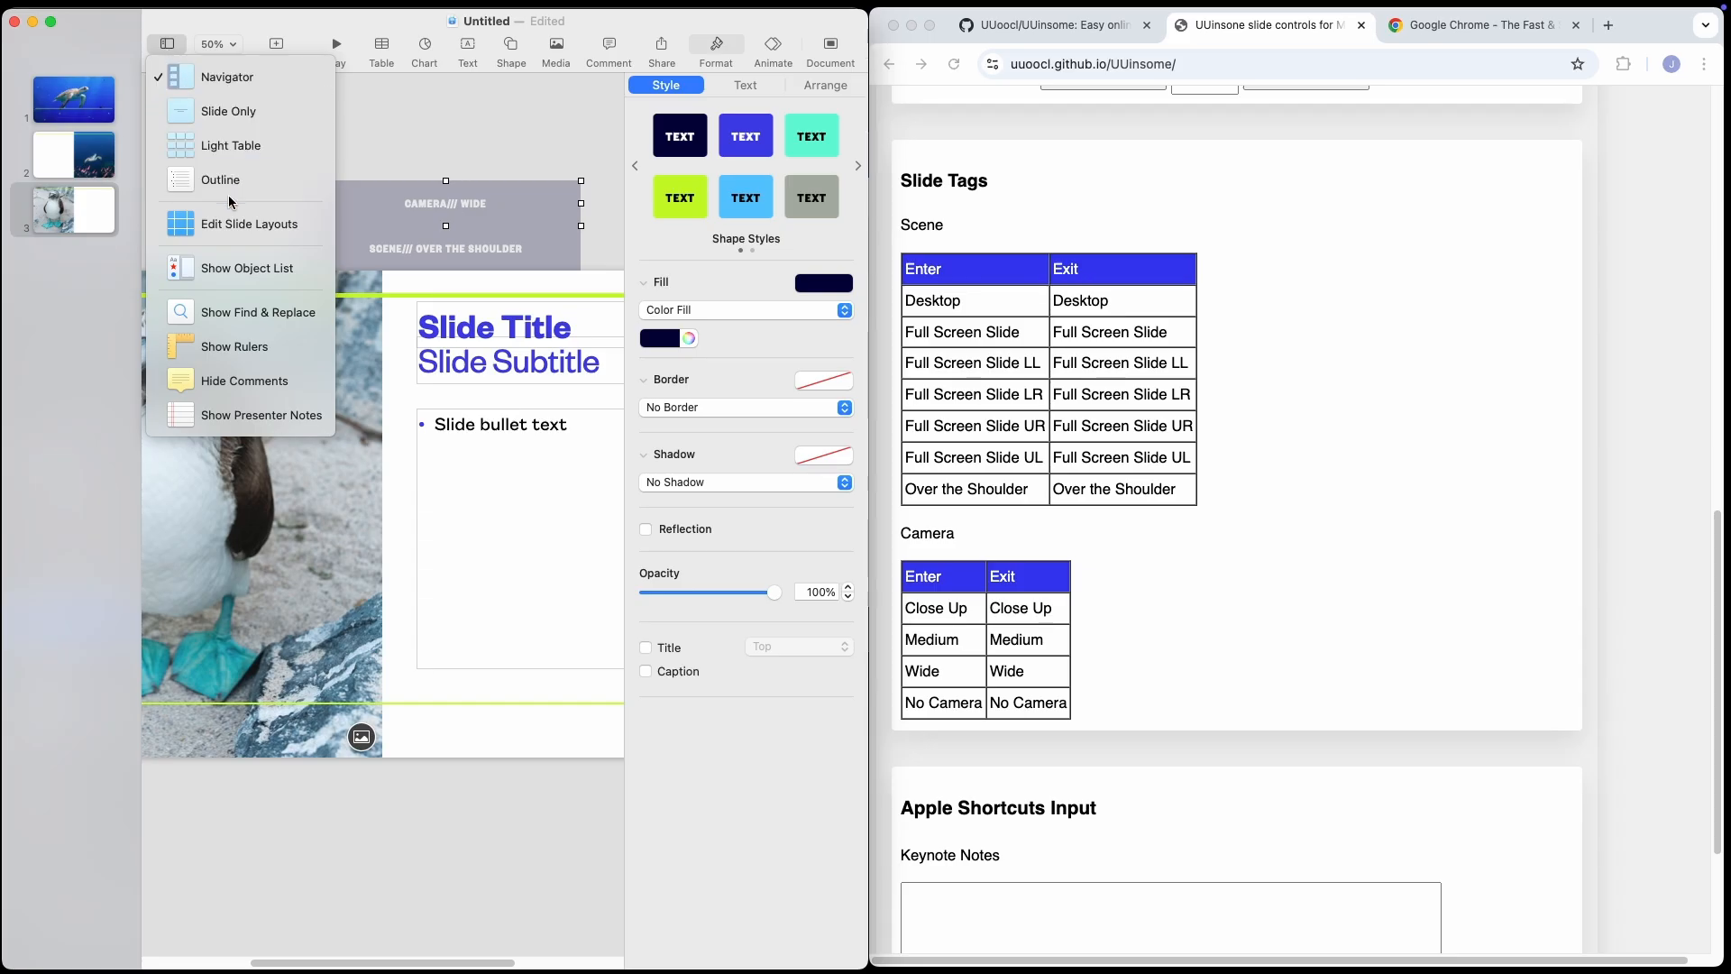
click(254, 419)
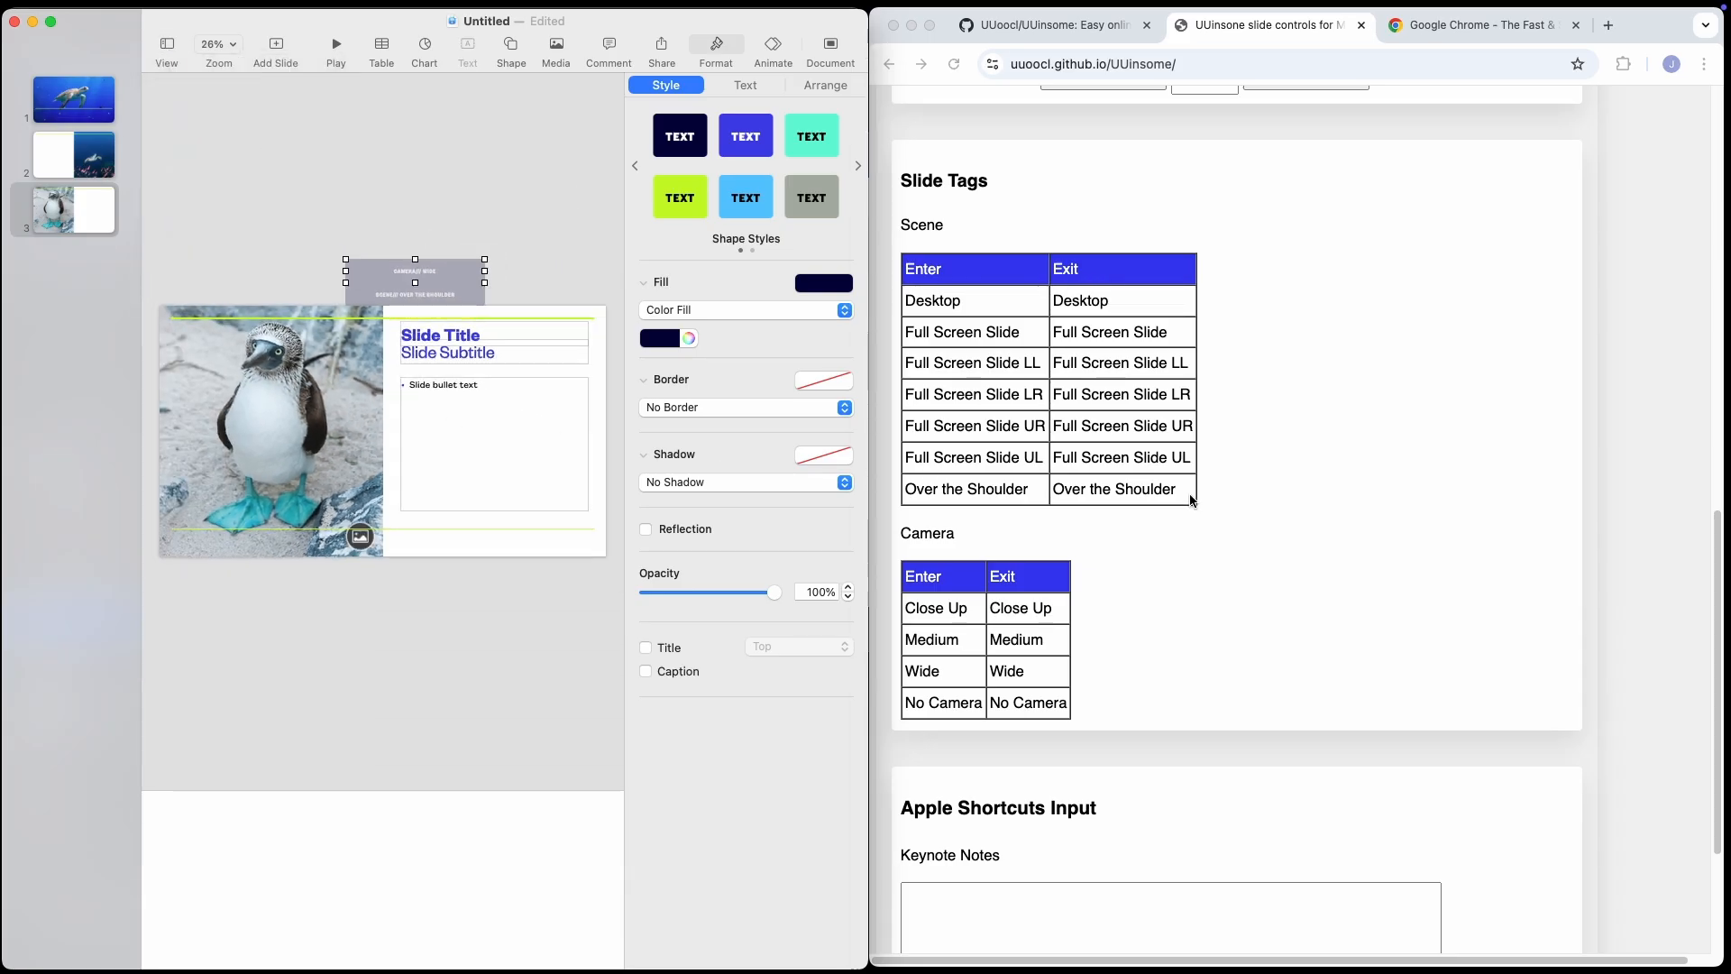
Copy the Slide Tags heading and Scene table from the UUinsome page into the third slide's presenter notes.
click(1190, 500)
drag(1236, 506, 895, 184)
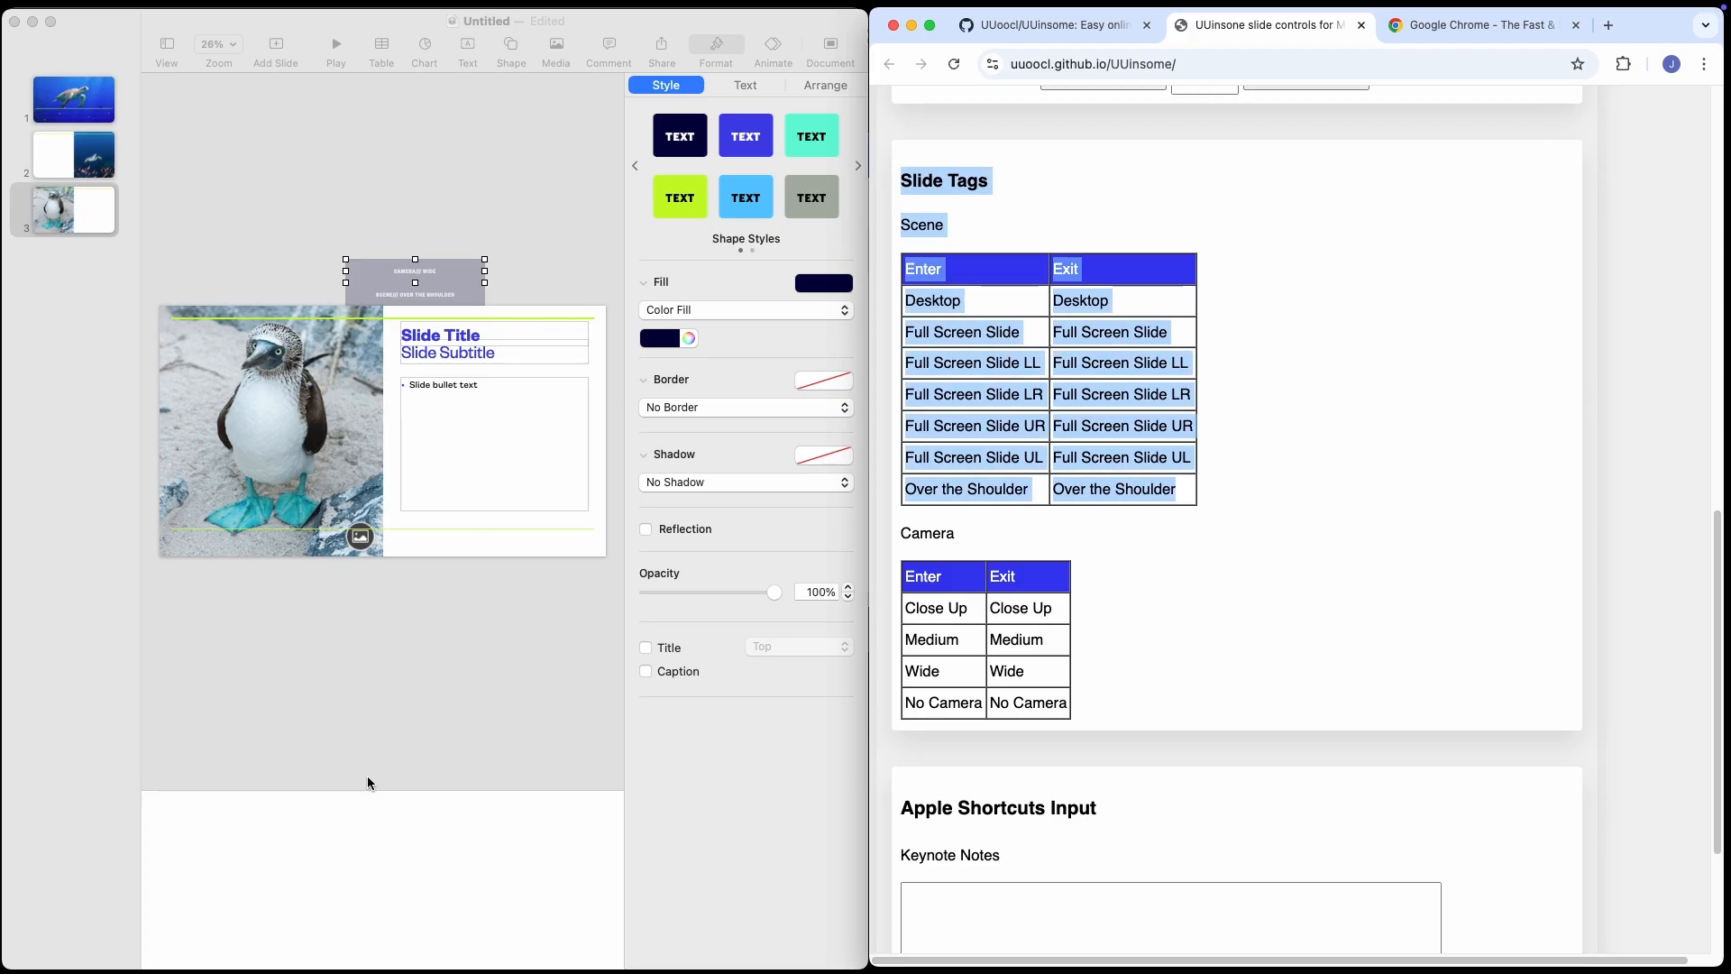
click(220, 827)
click(210, 825)
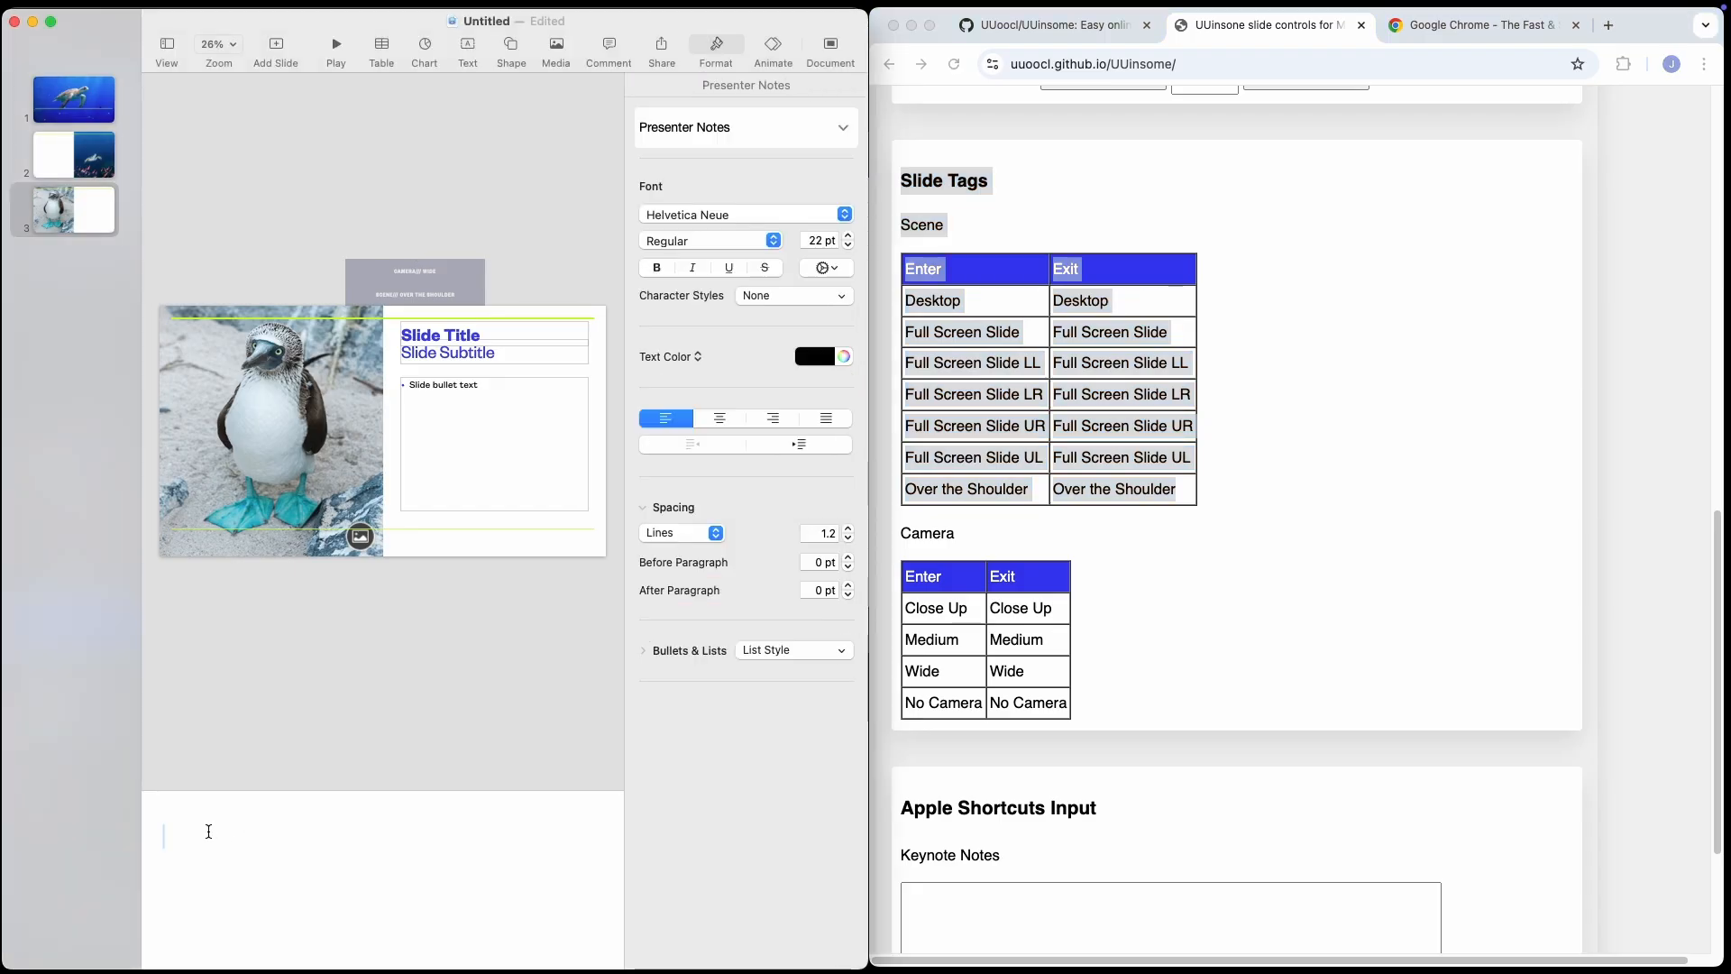
key(super+v)
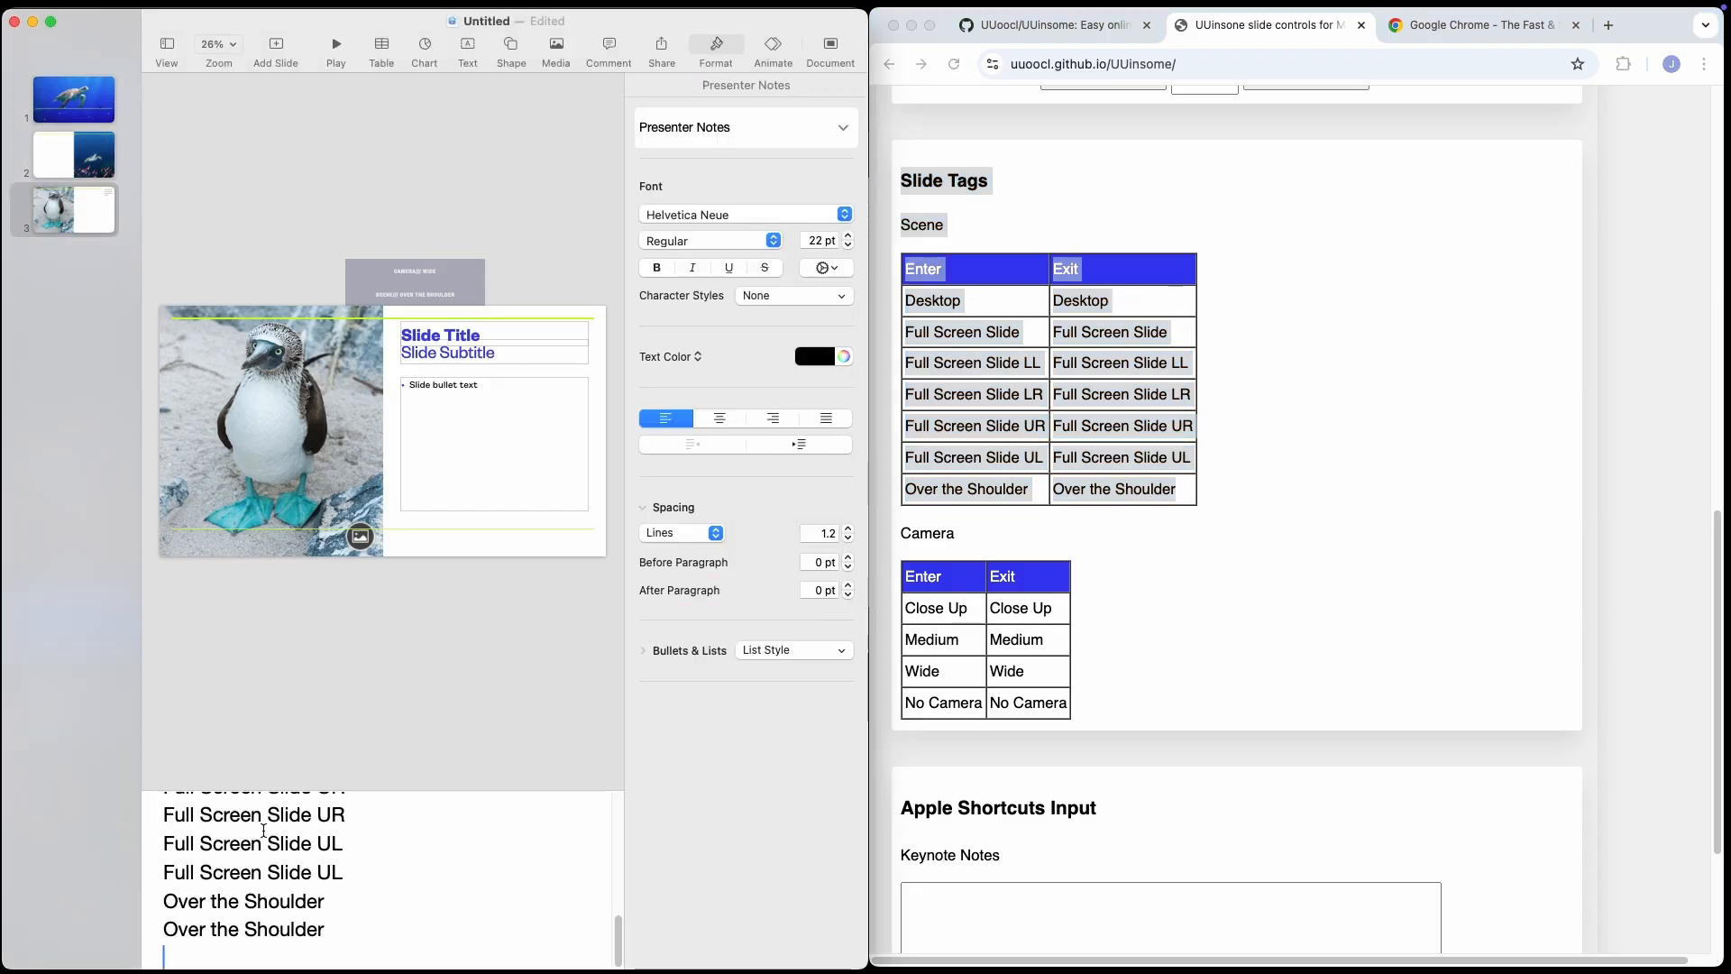
Add a fourth slide with the Photo - 3 Up layout.
right_click(67, 269)
click(101, 280)
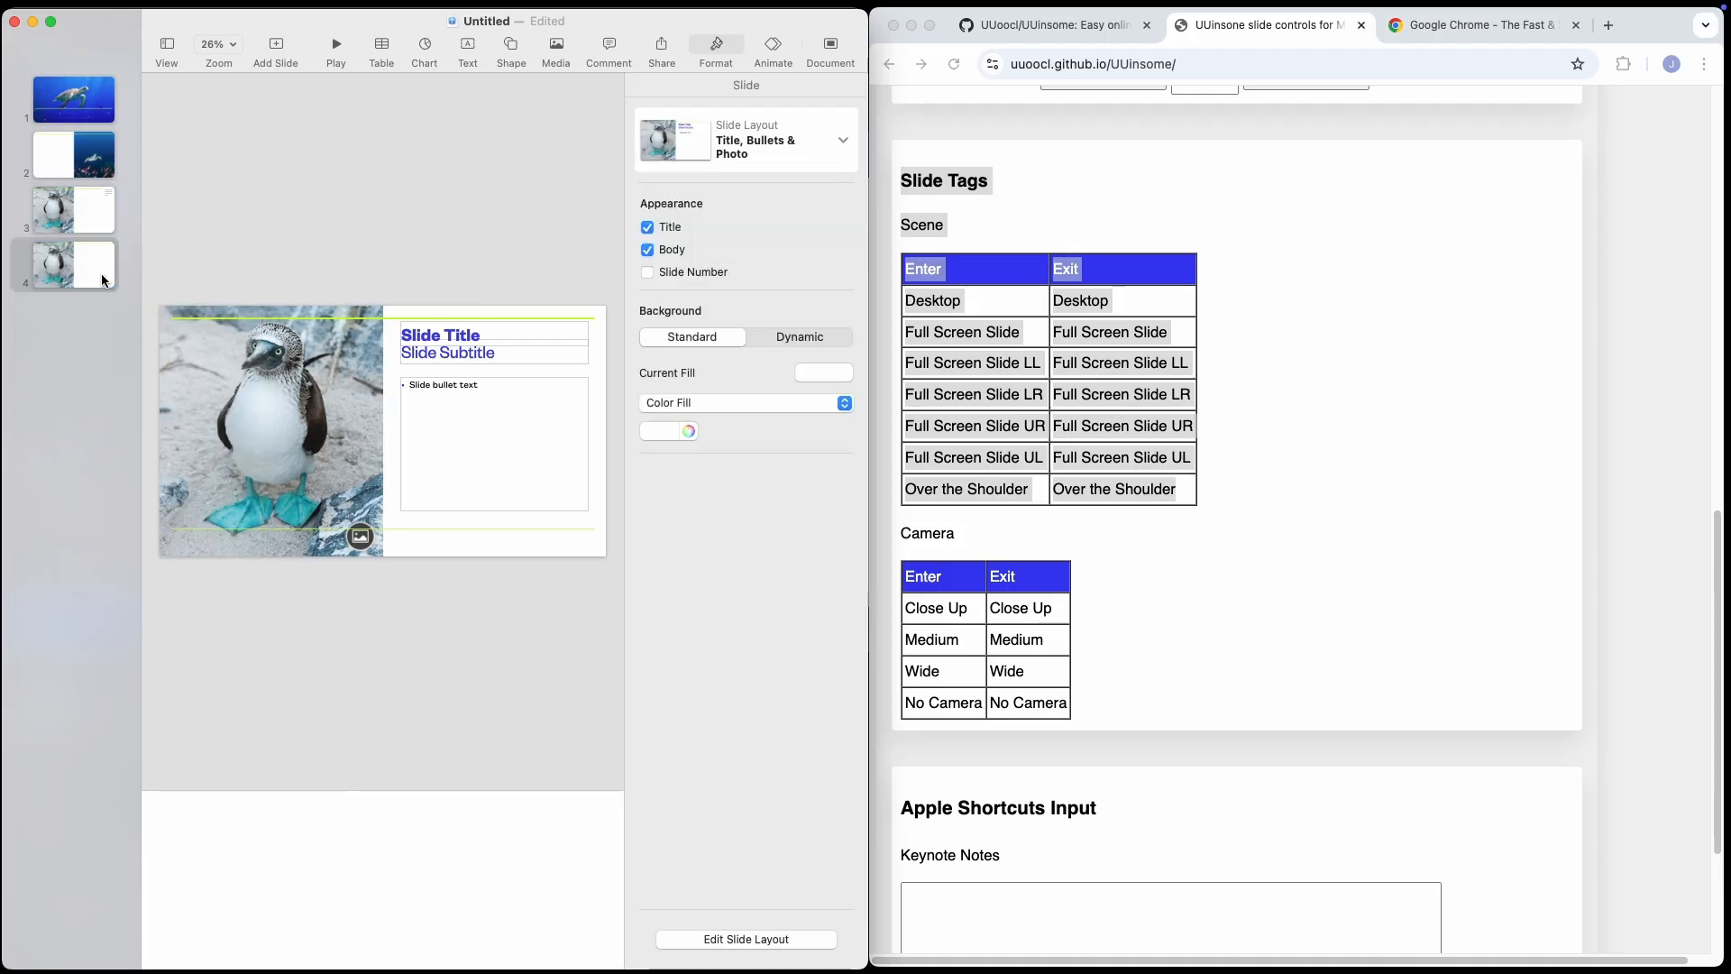
click(844, 142)
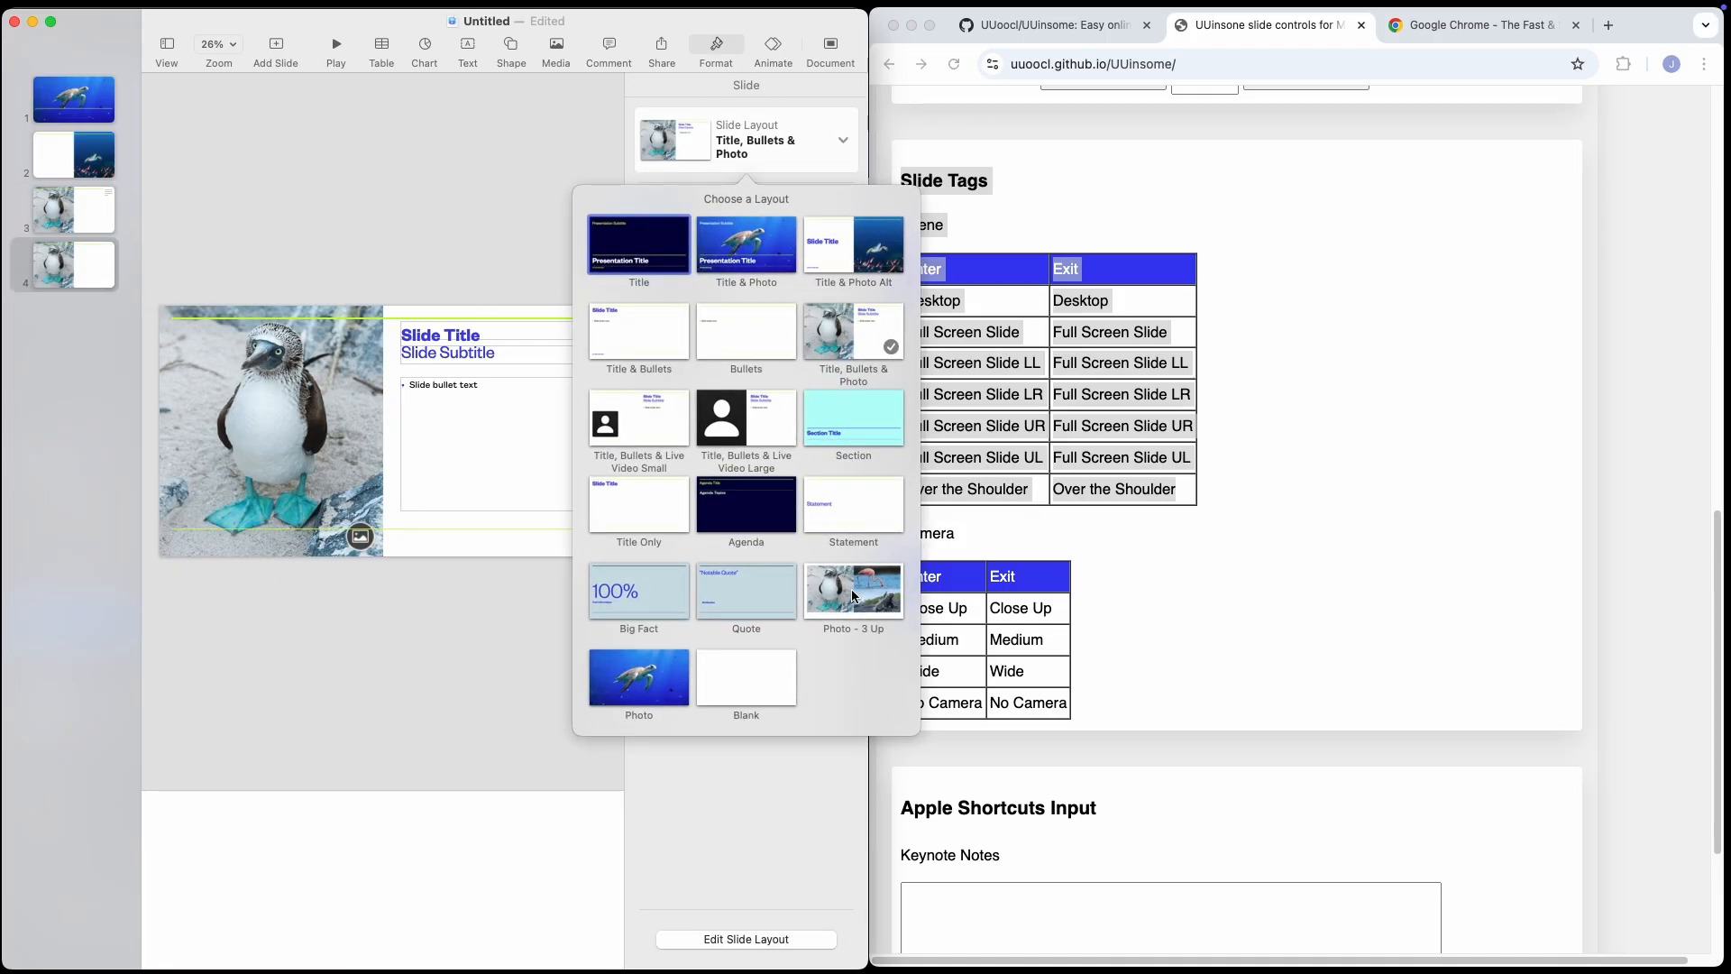
click(819, 597)
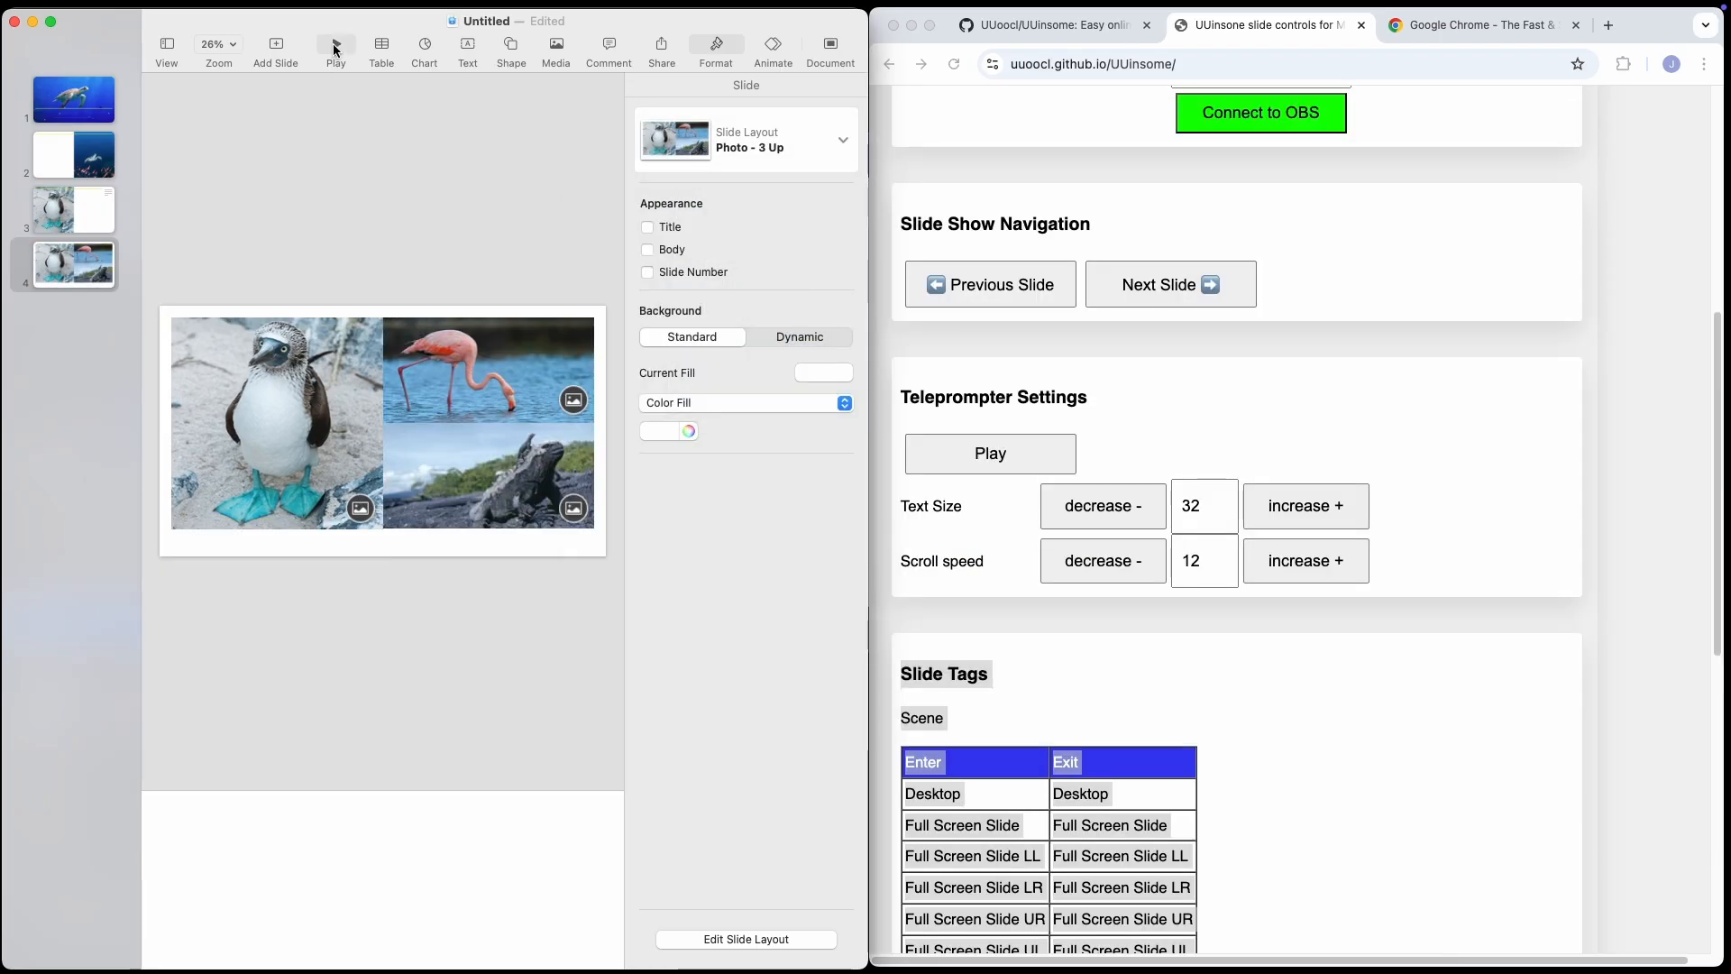
Play the Keynote slide show and bring OBS and the UUinsome browser page to the front.
click(335, 47)
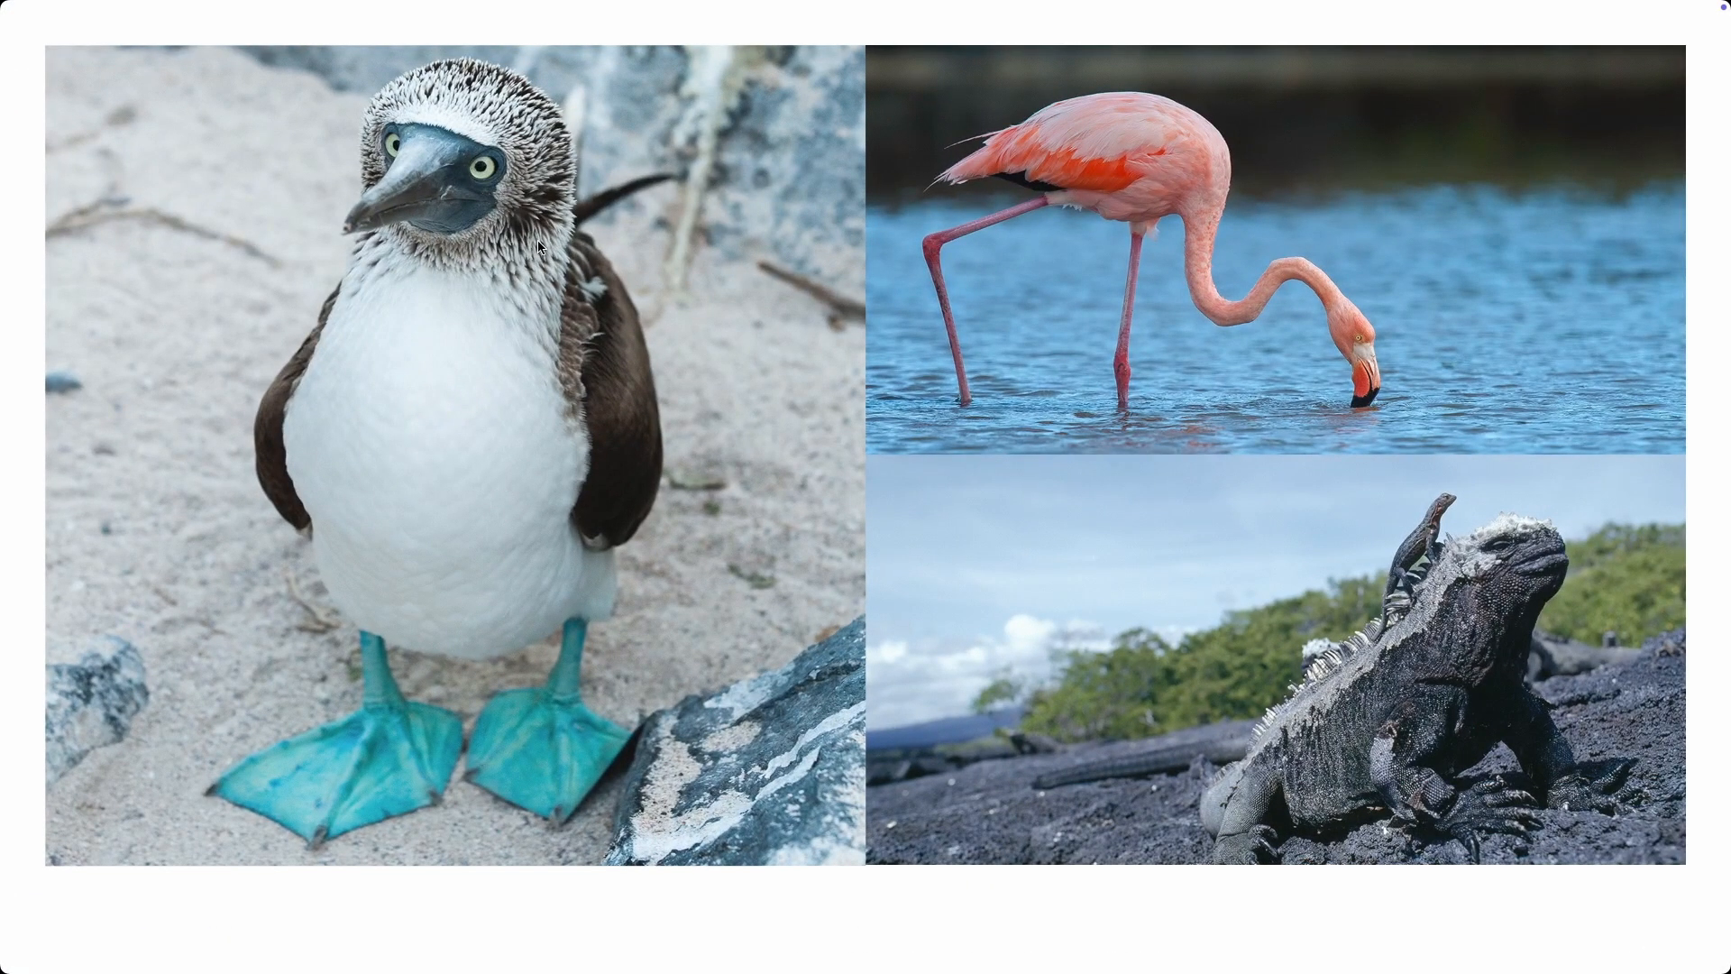
key(super+Tab)
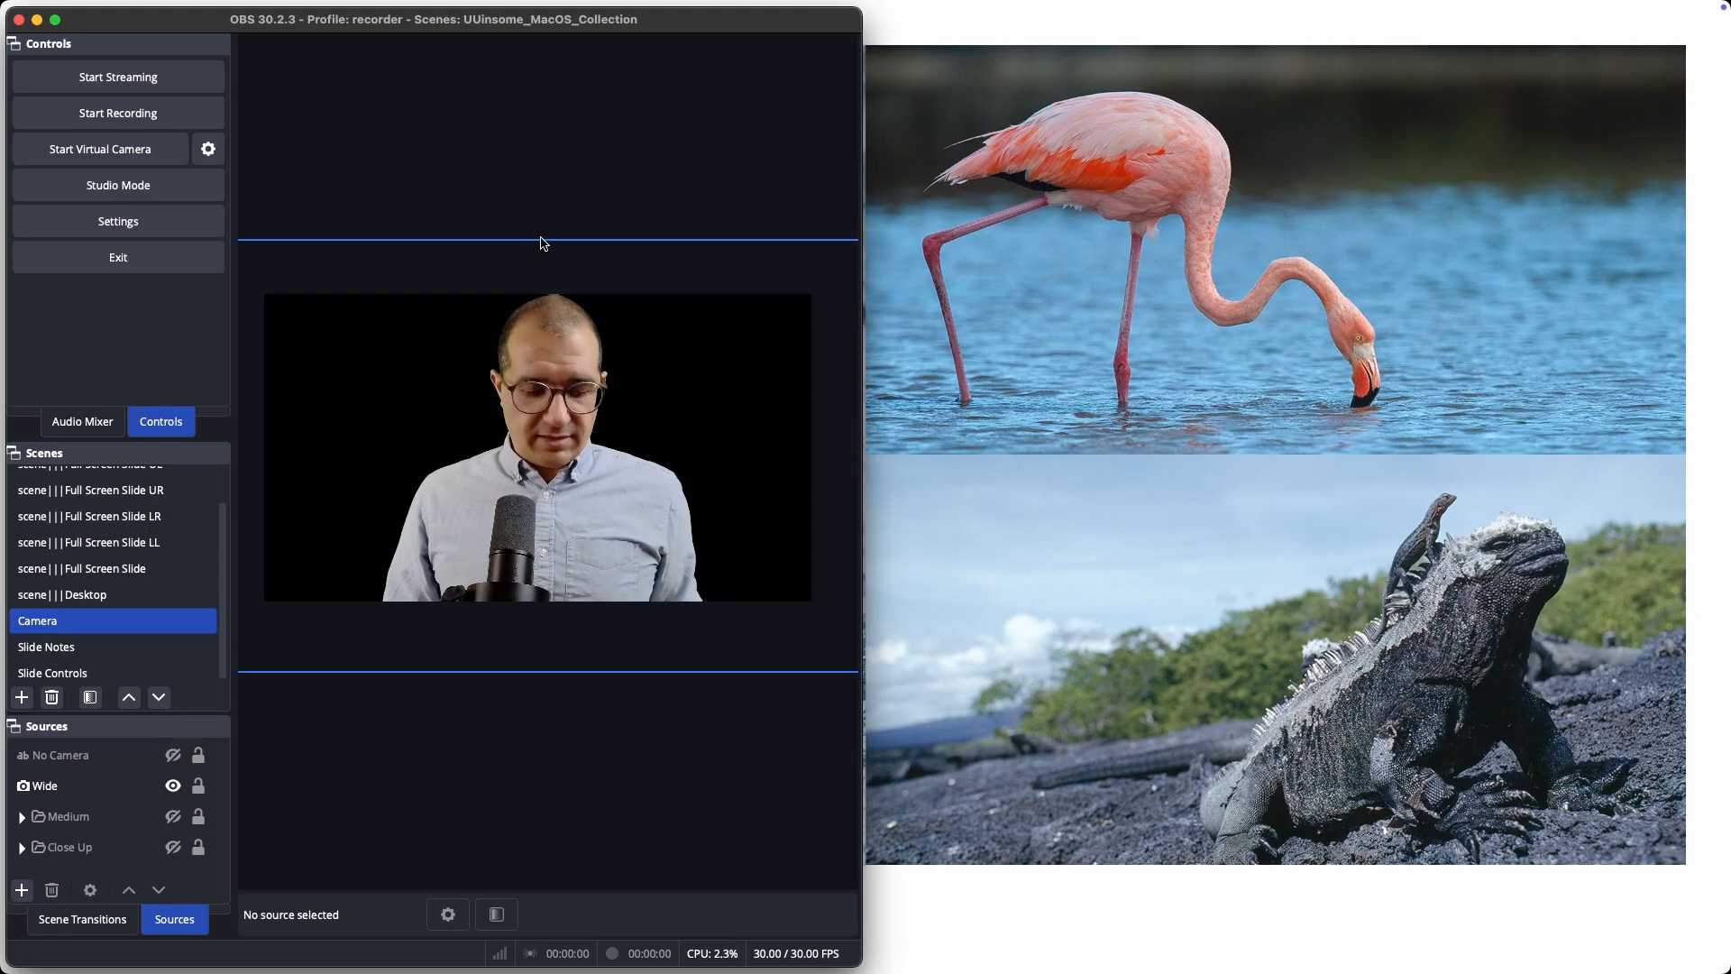
key(super+Tab)
key(super+Tab)
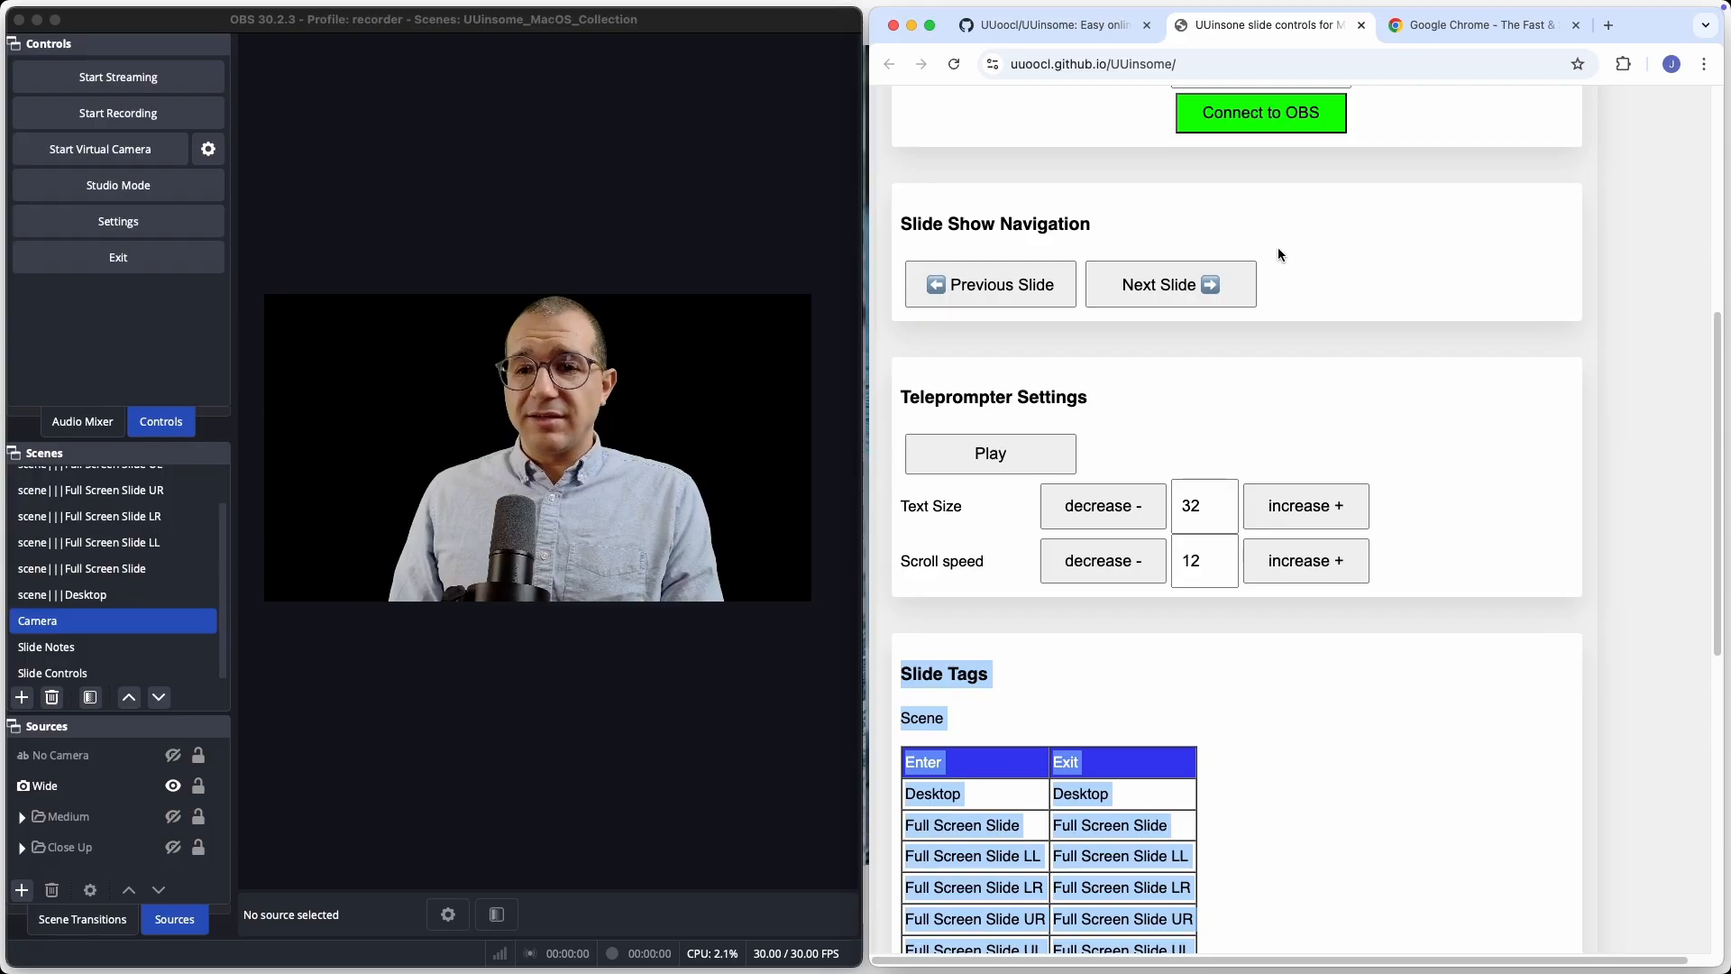
Move forward and back through the slide show with the UUinsome slide navigation, checking how the OBS scene follows the tags.
click(1163, 285)
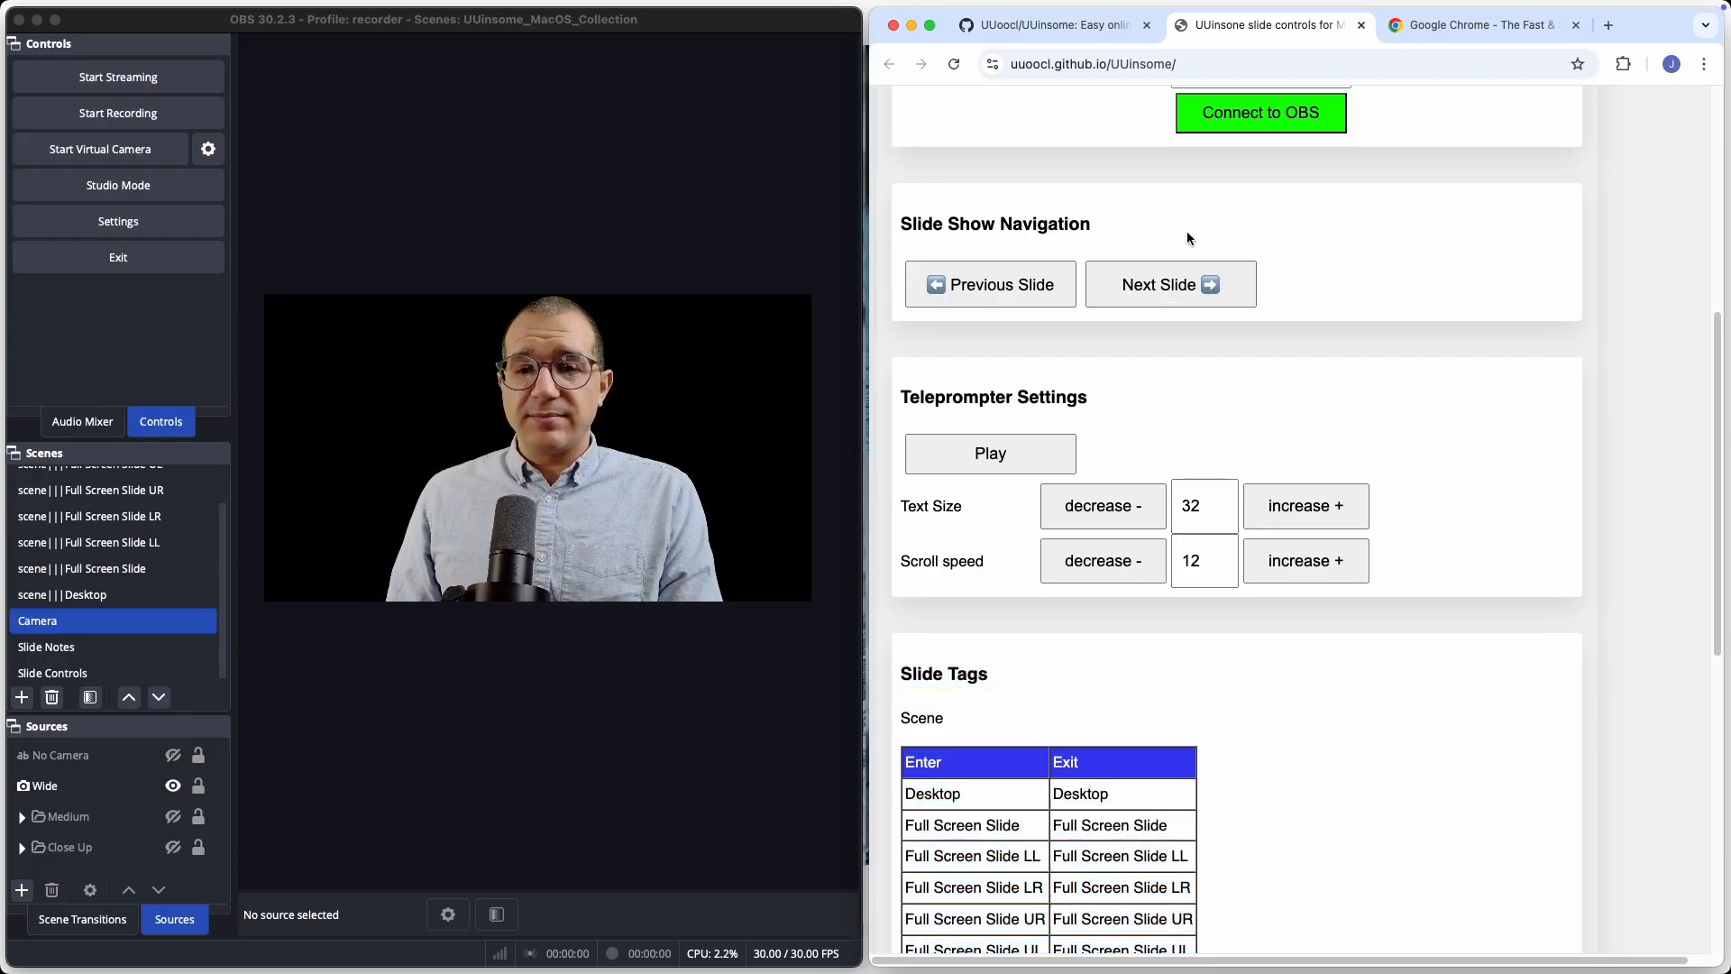
click(1148, 289)
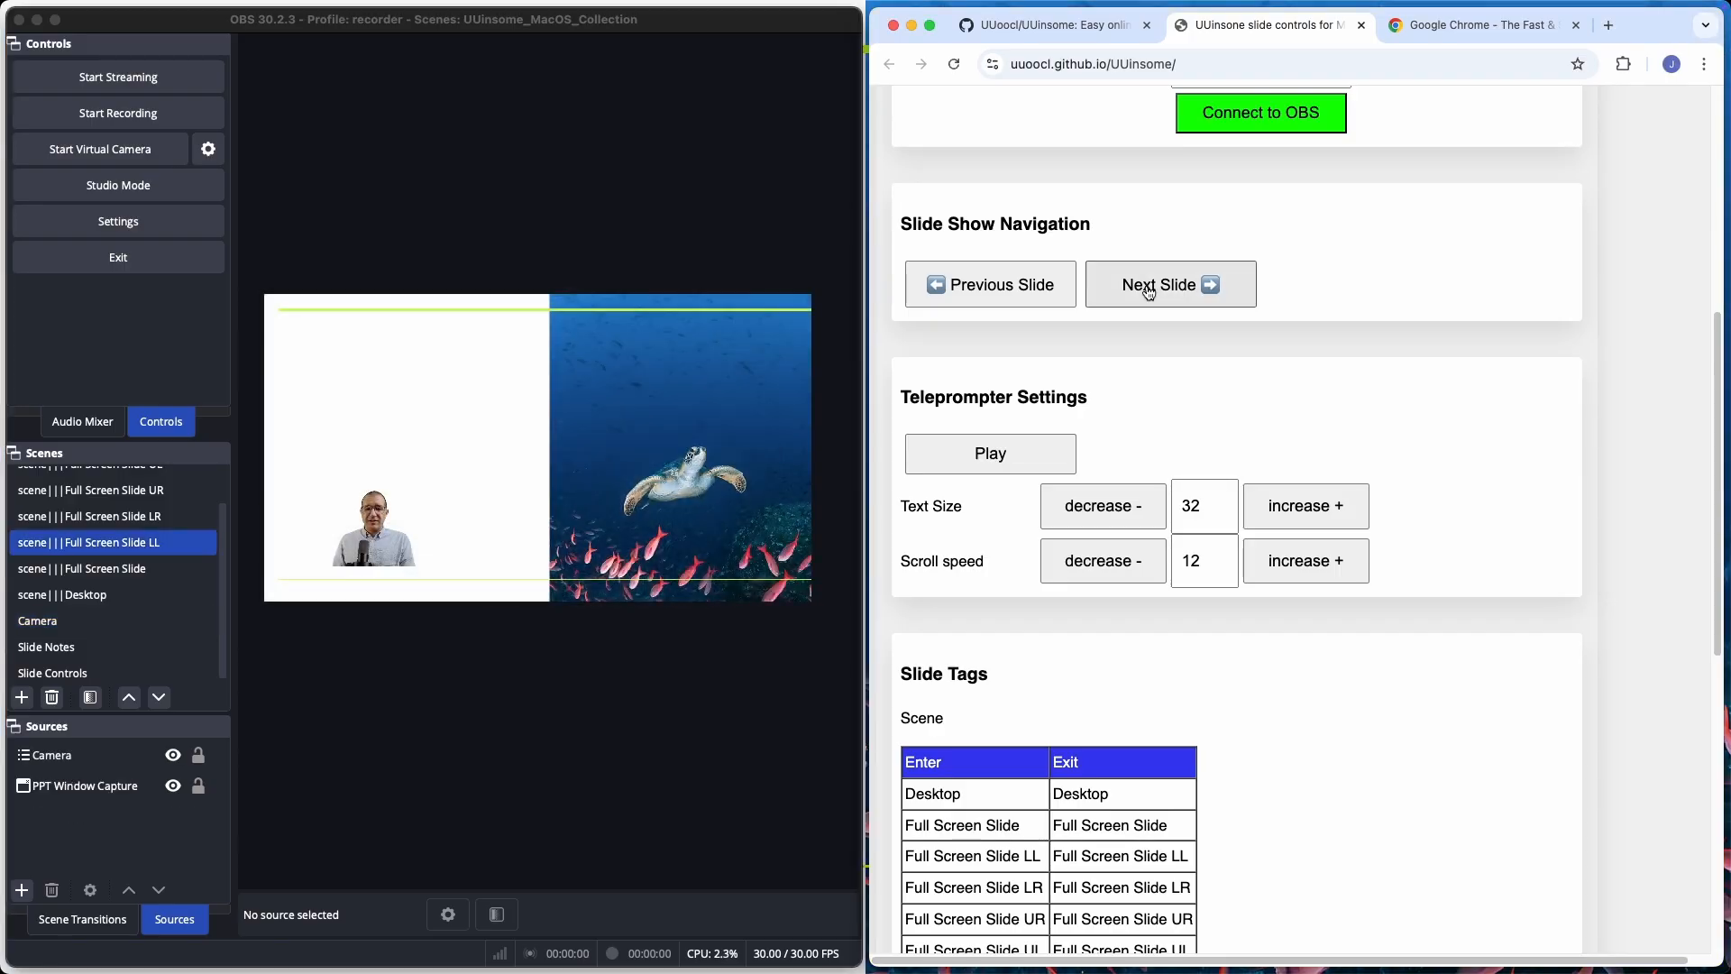
click(1149, 289)
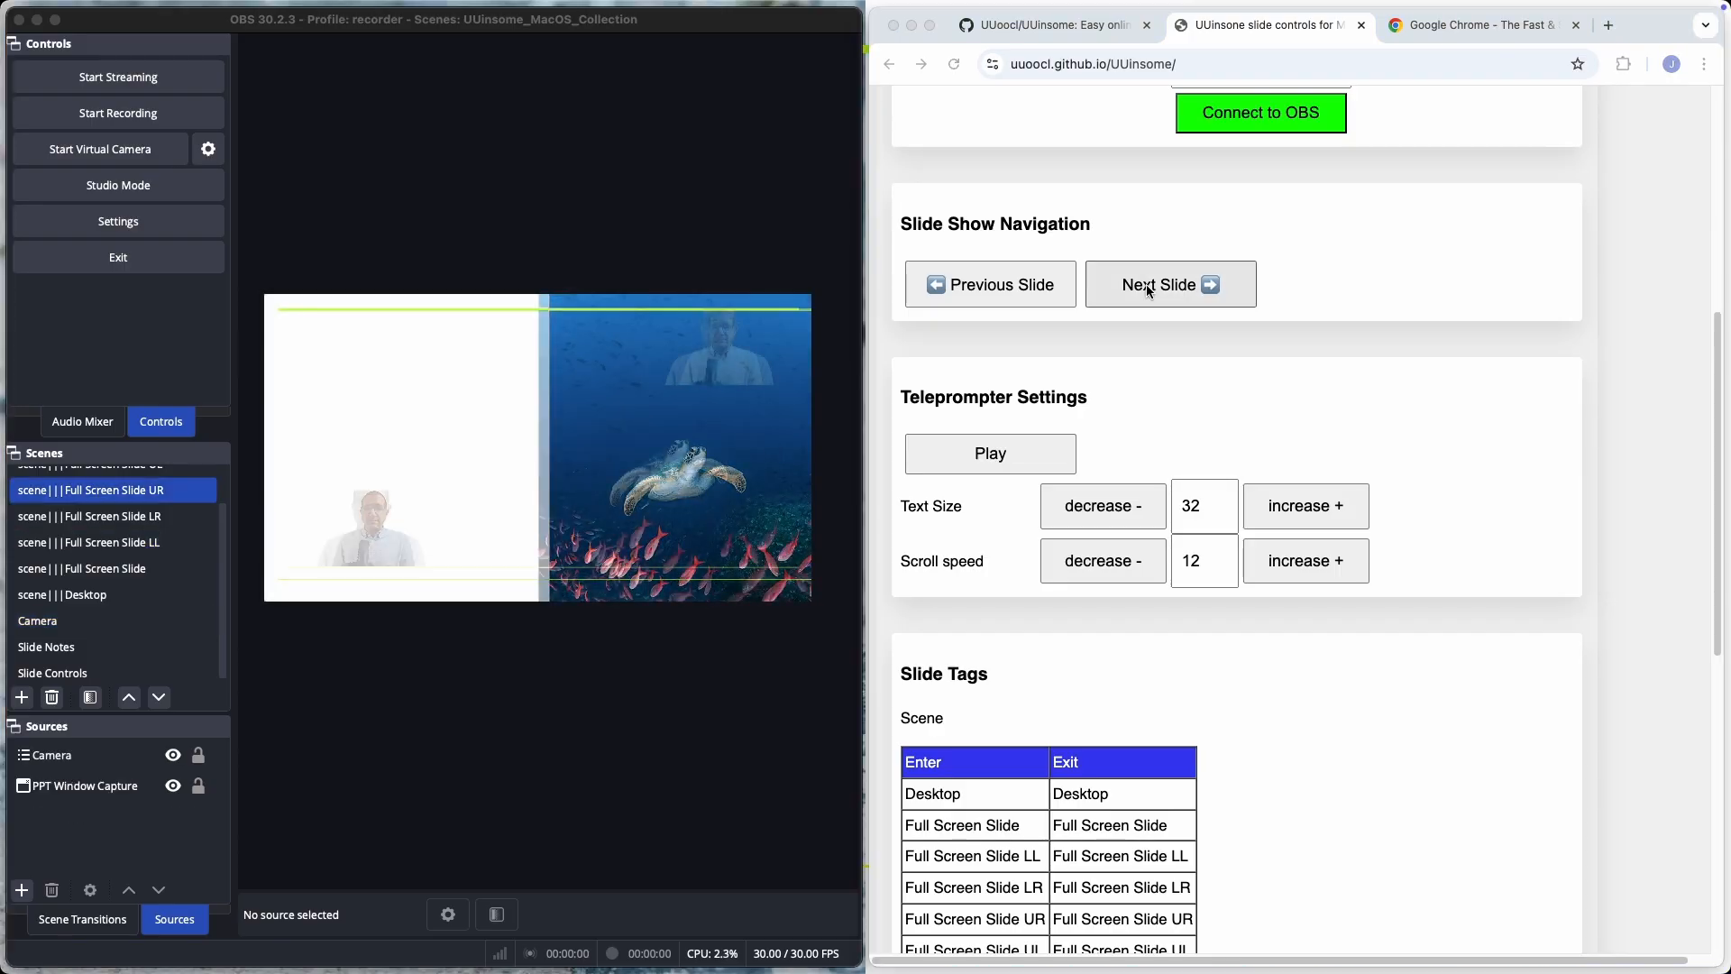
click(1149, 289)
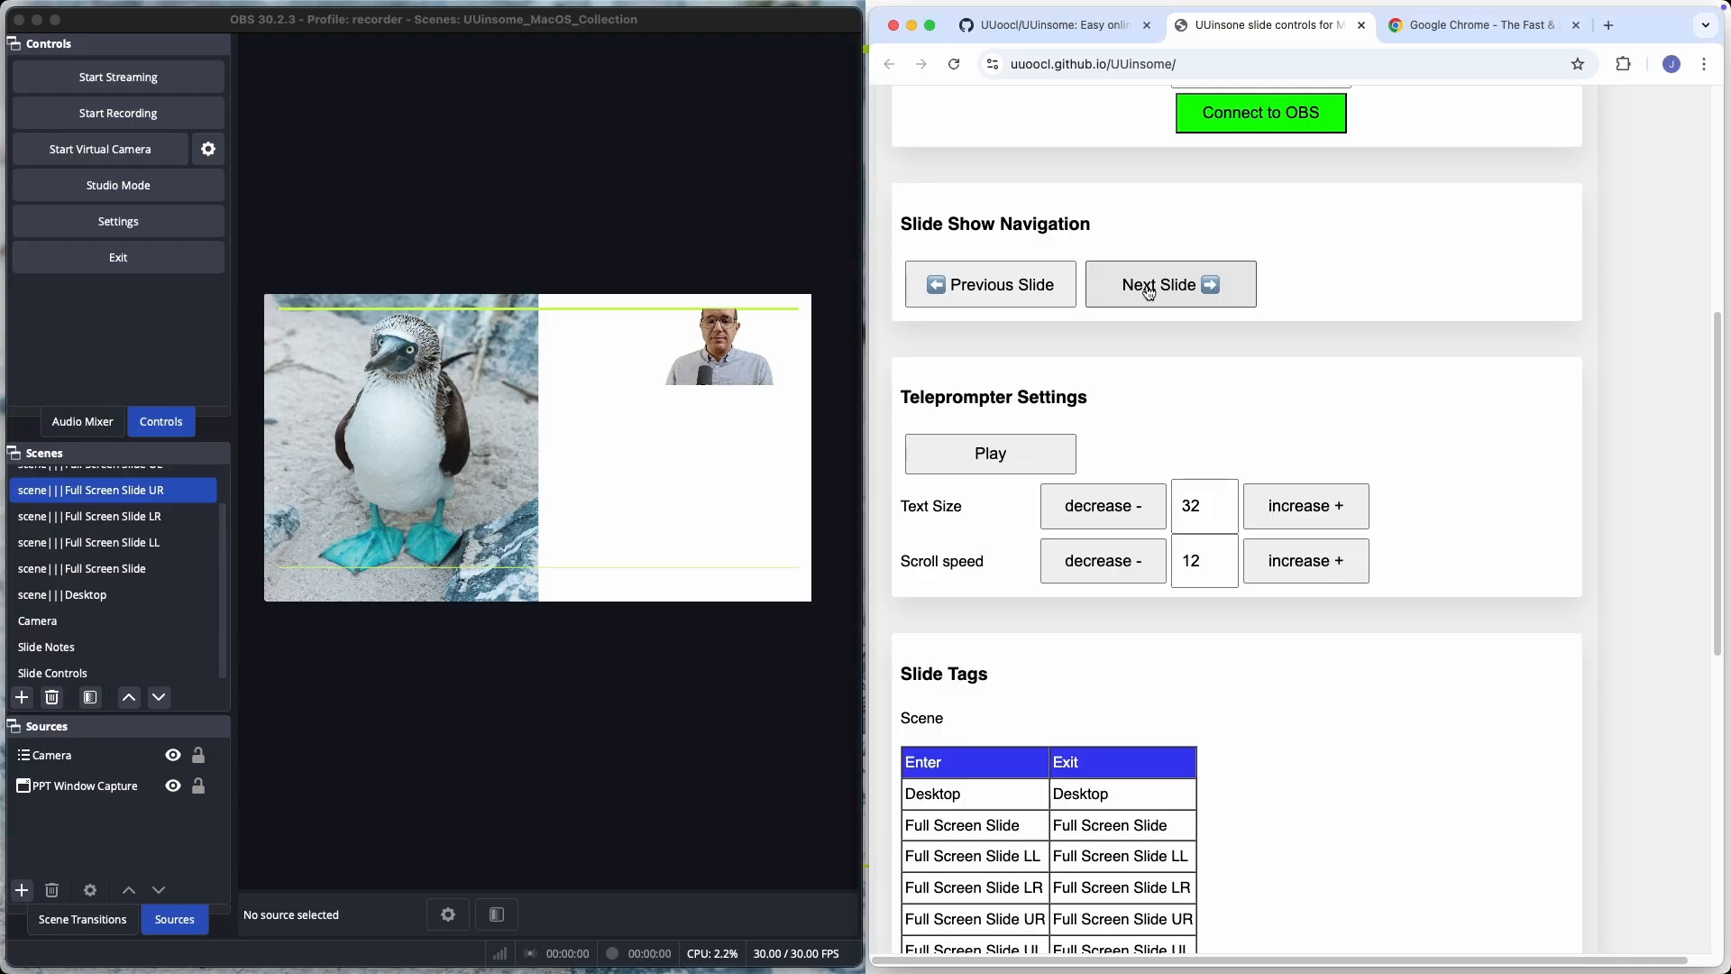
click(1149, 290)
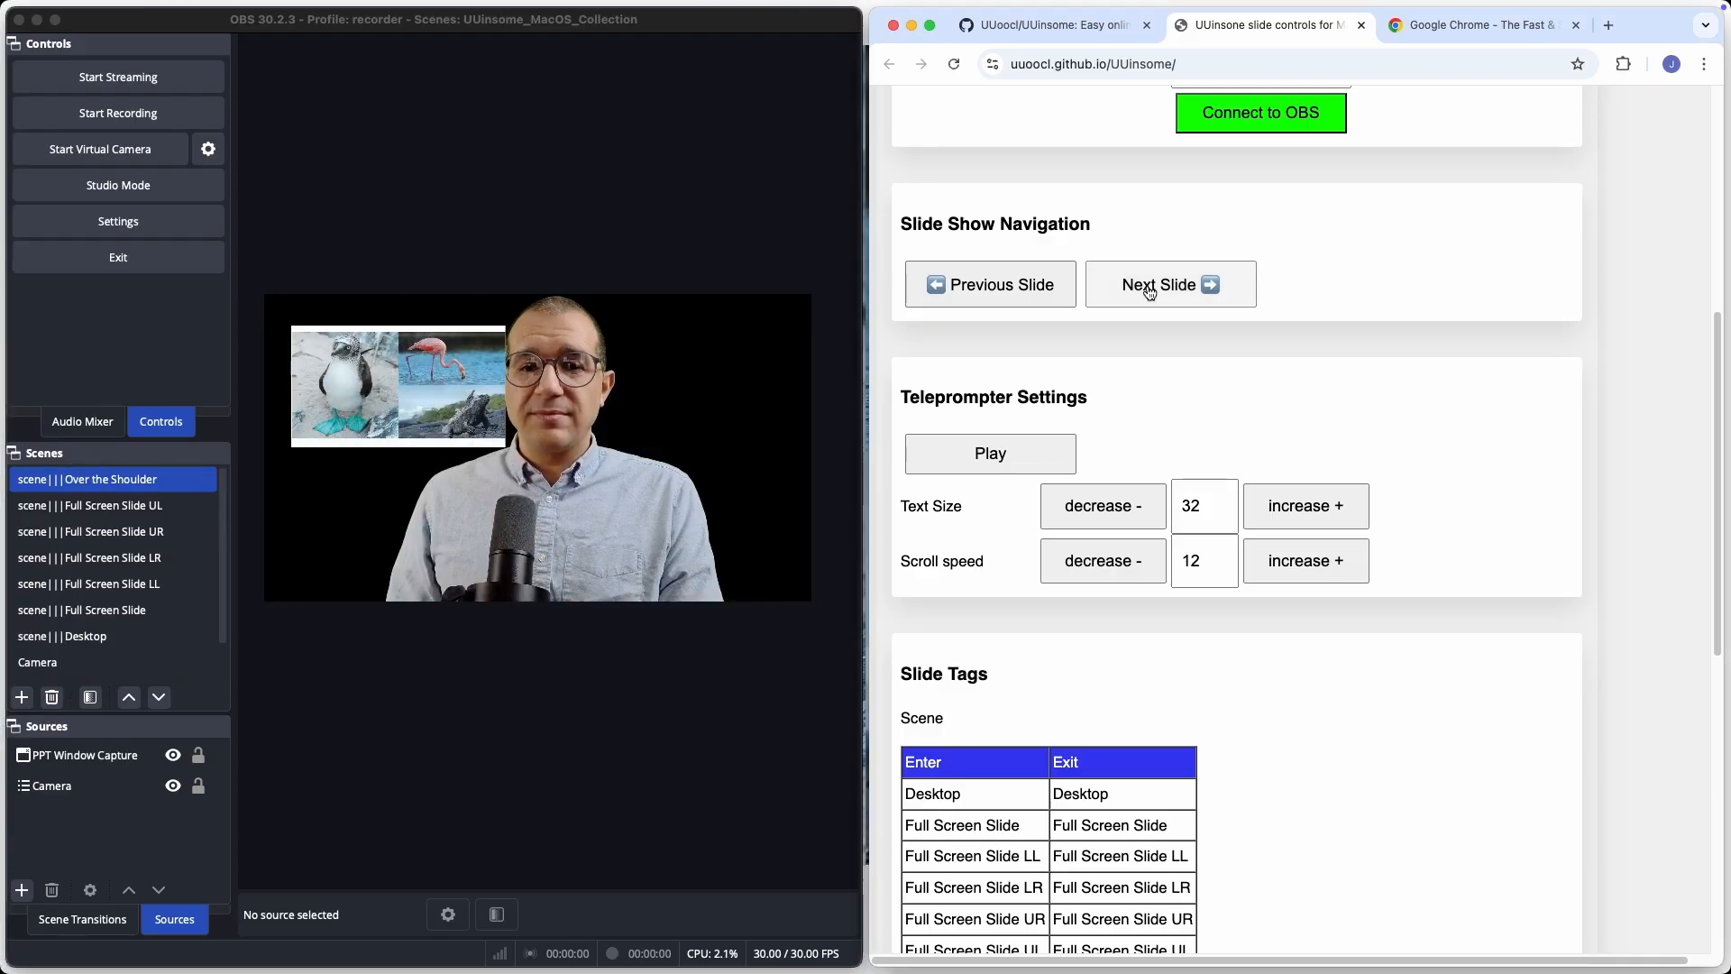
click(1149, 290)
click(1148, 289)
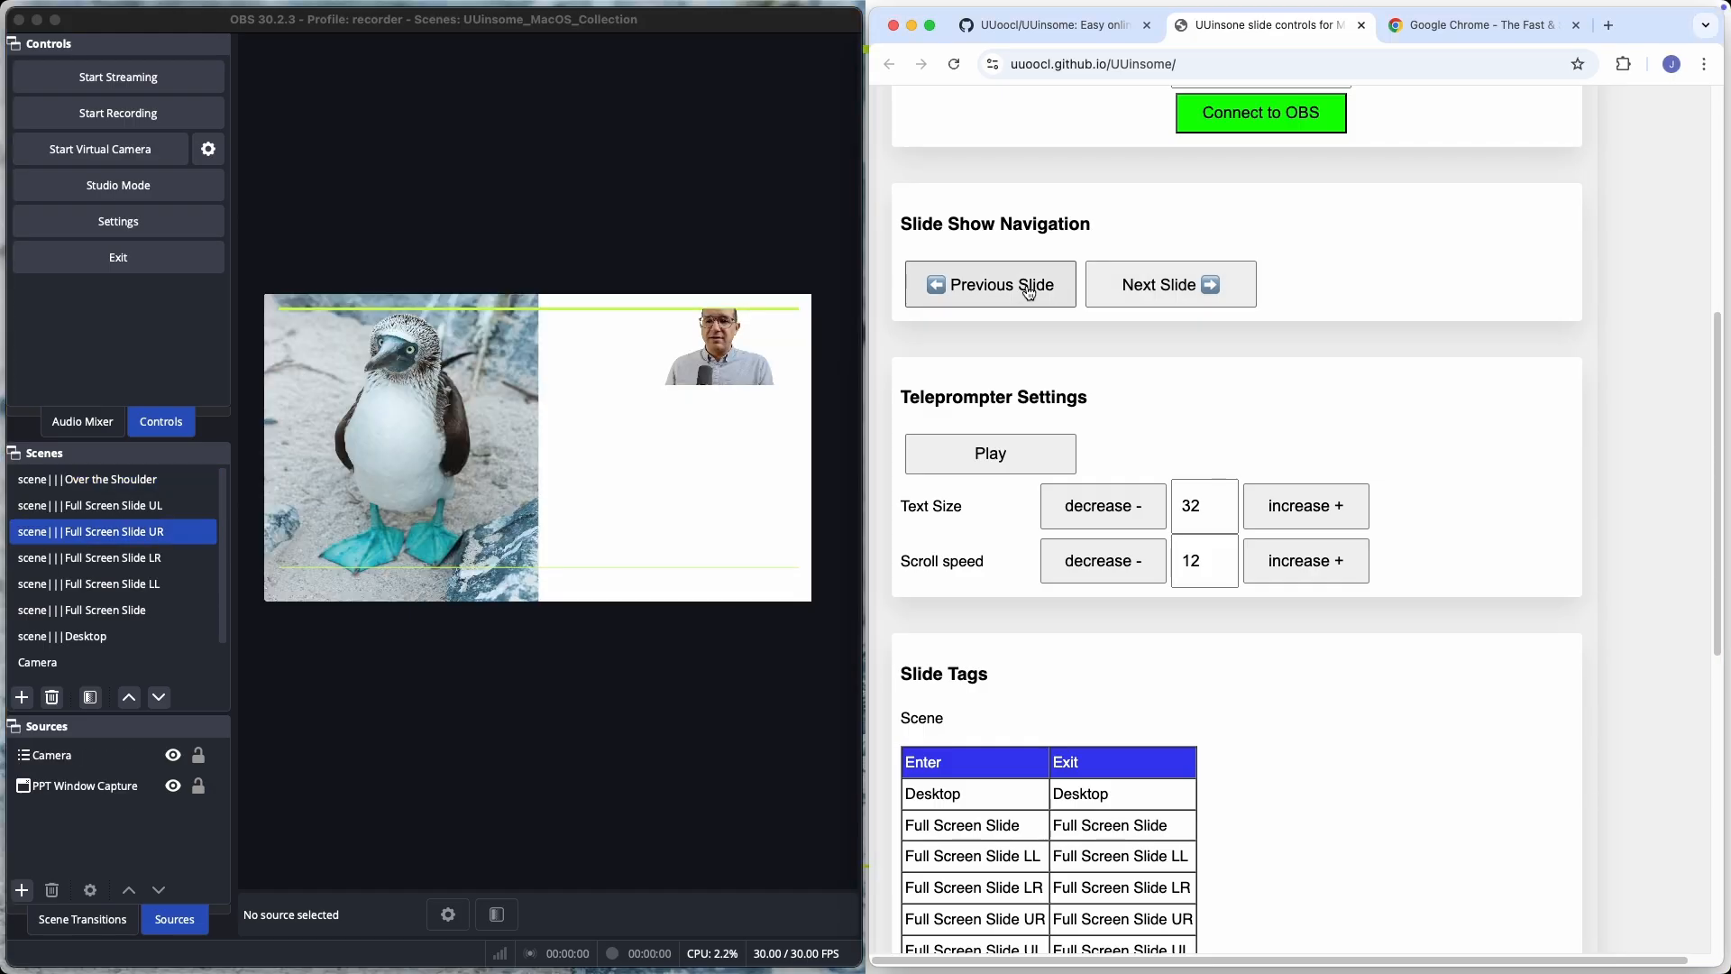
click(1027, 290)
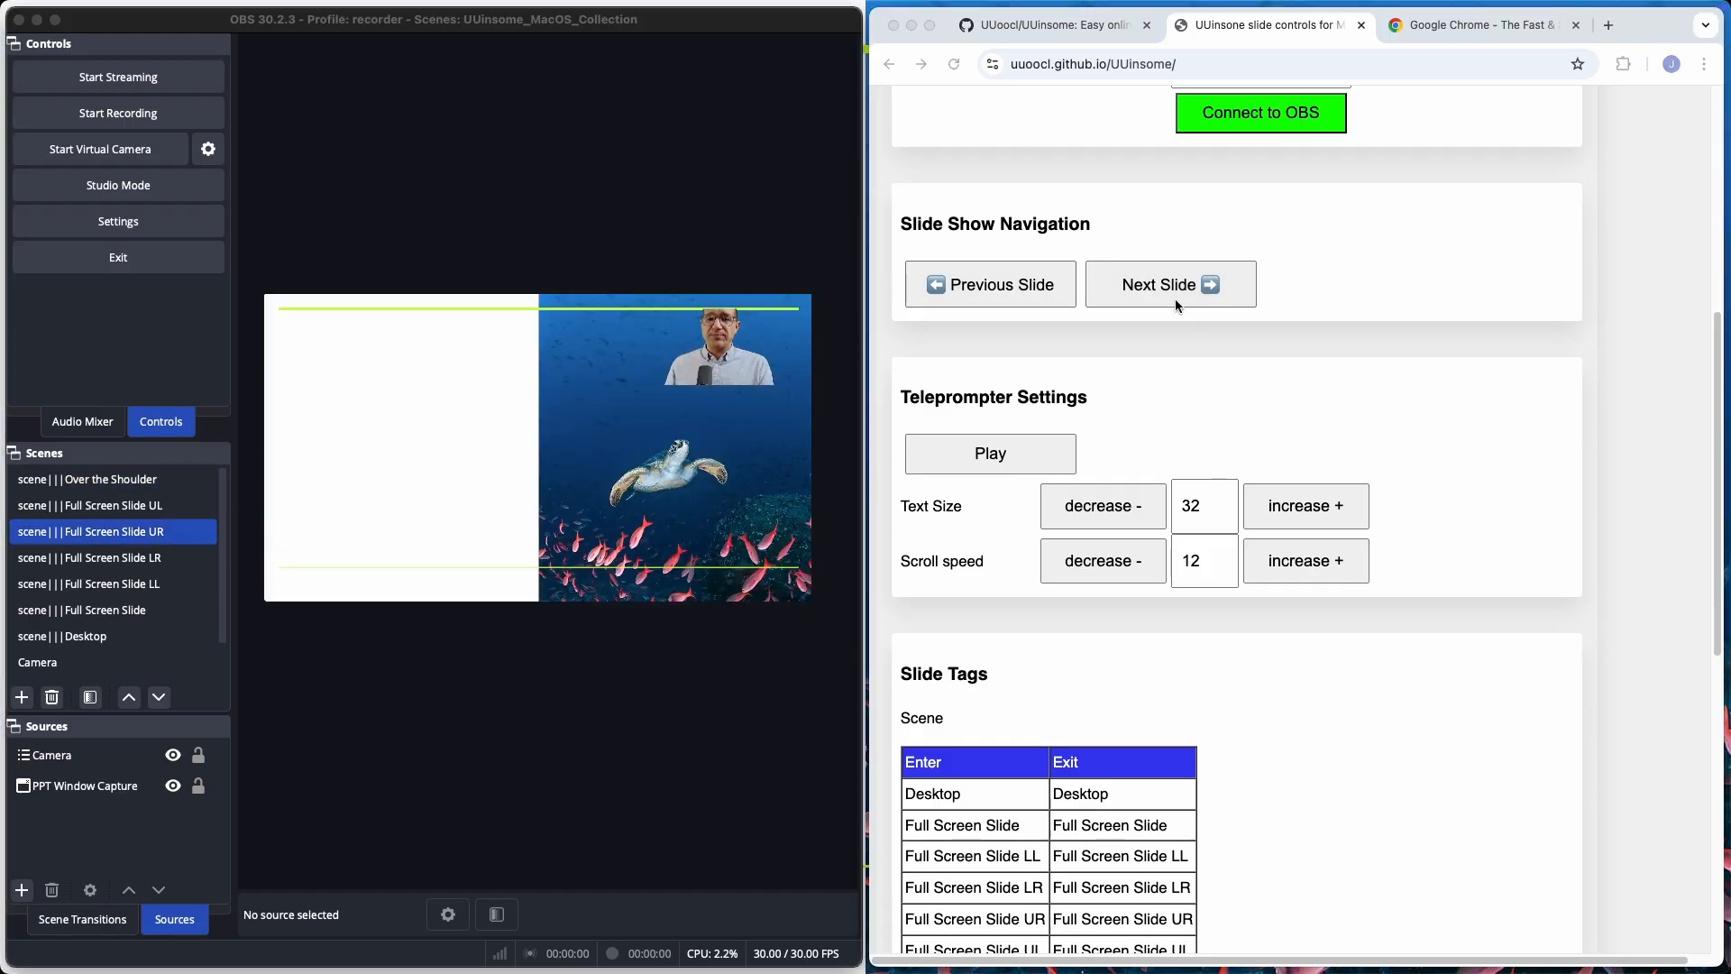
Open a windowed projector of the Slide Notes scene, keep it always on top, and place it above the OBS preview.
scroll(75, 606, down, 2)
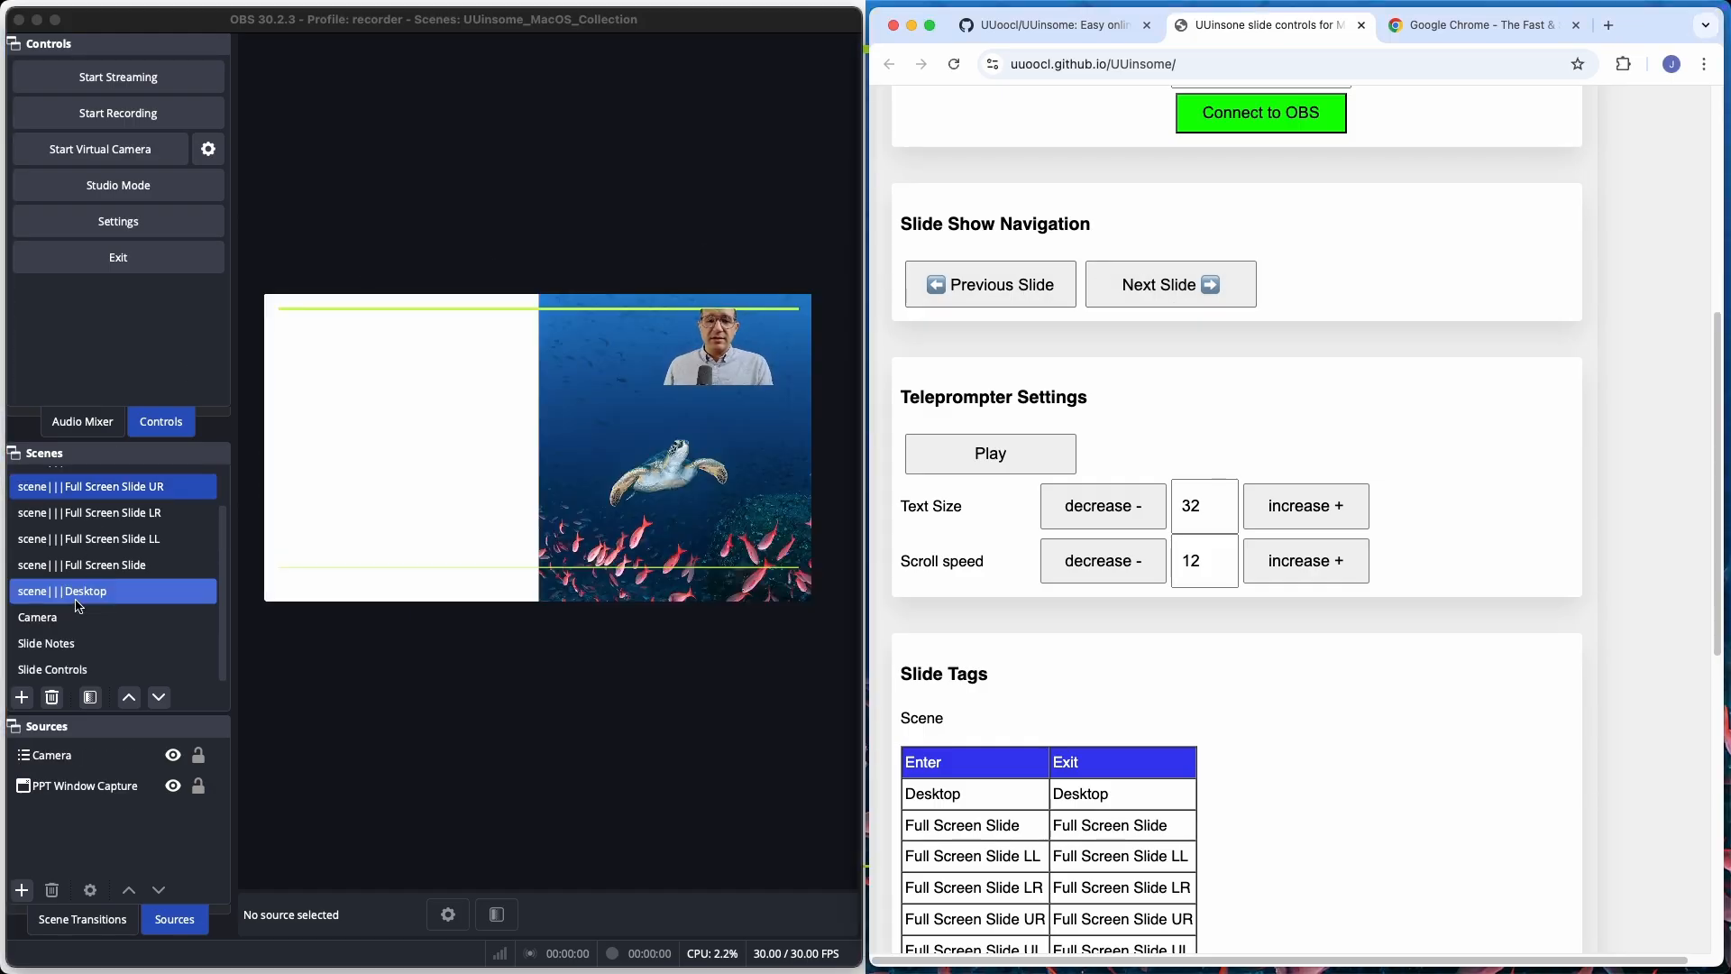
right_click(67, 649)
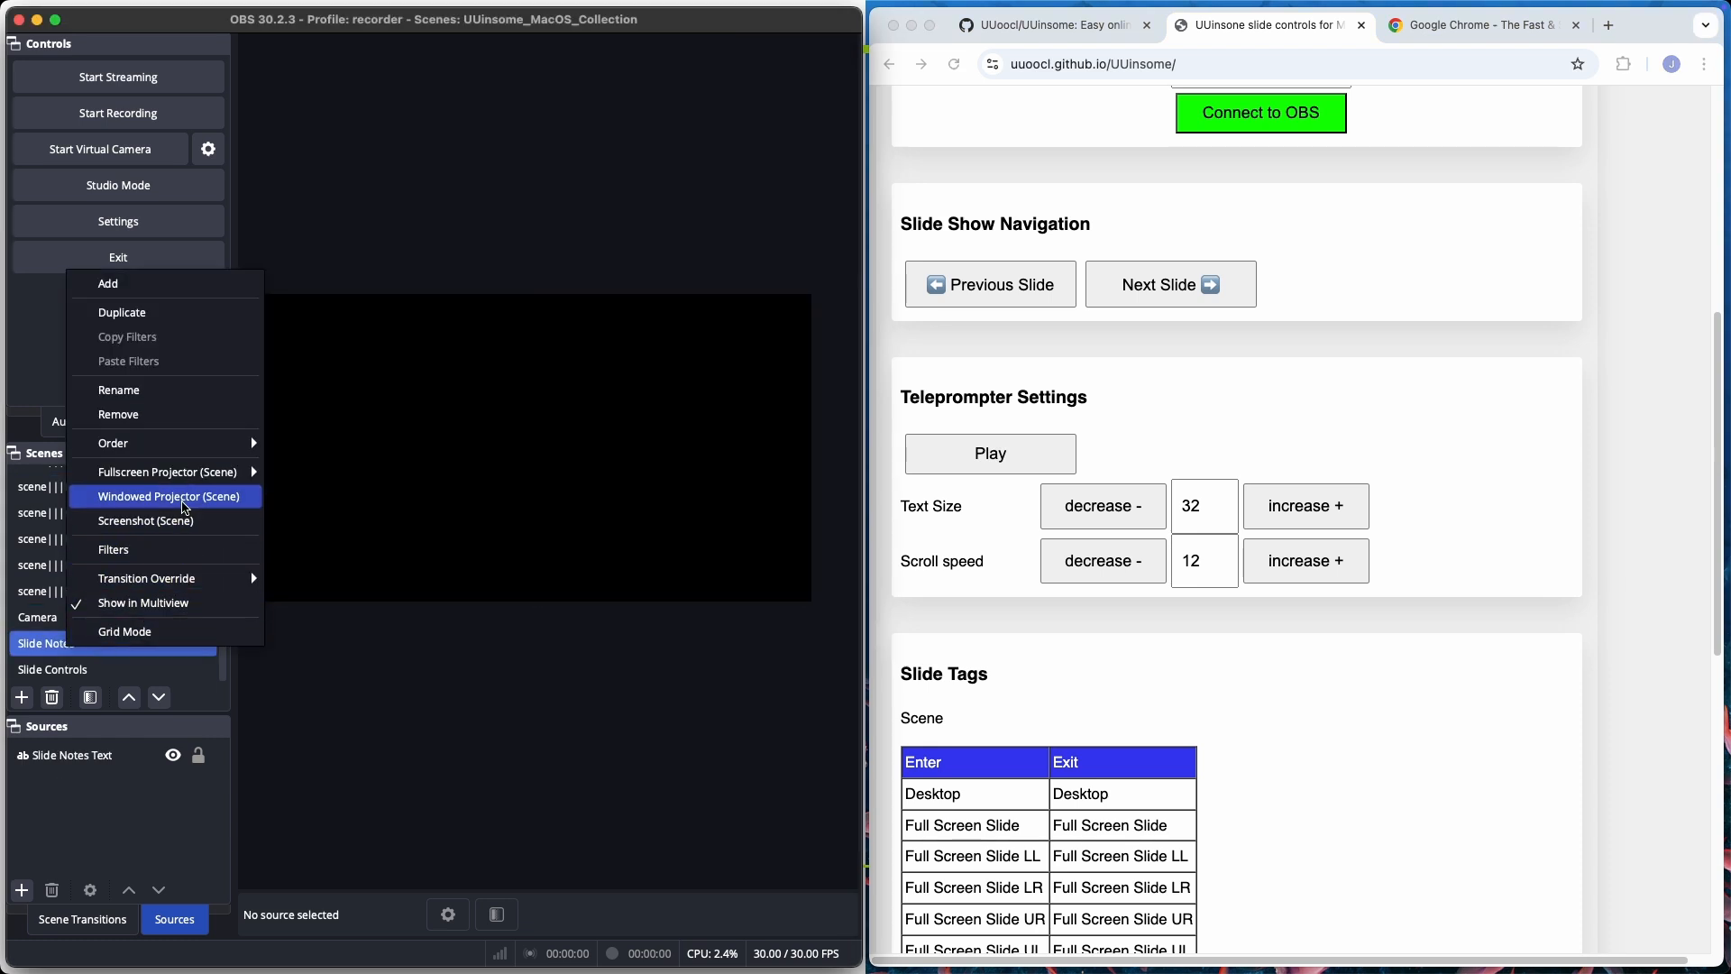
click(185, 497)
right_click(829, 433)
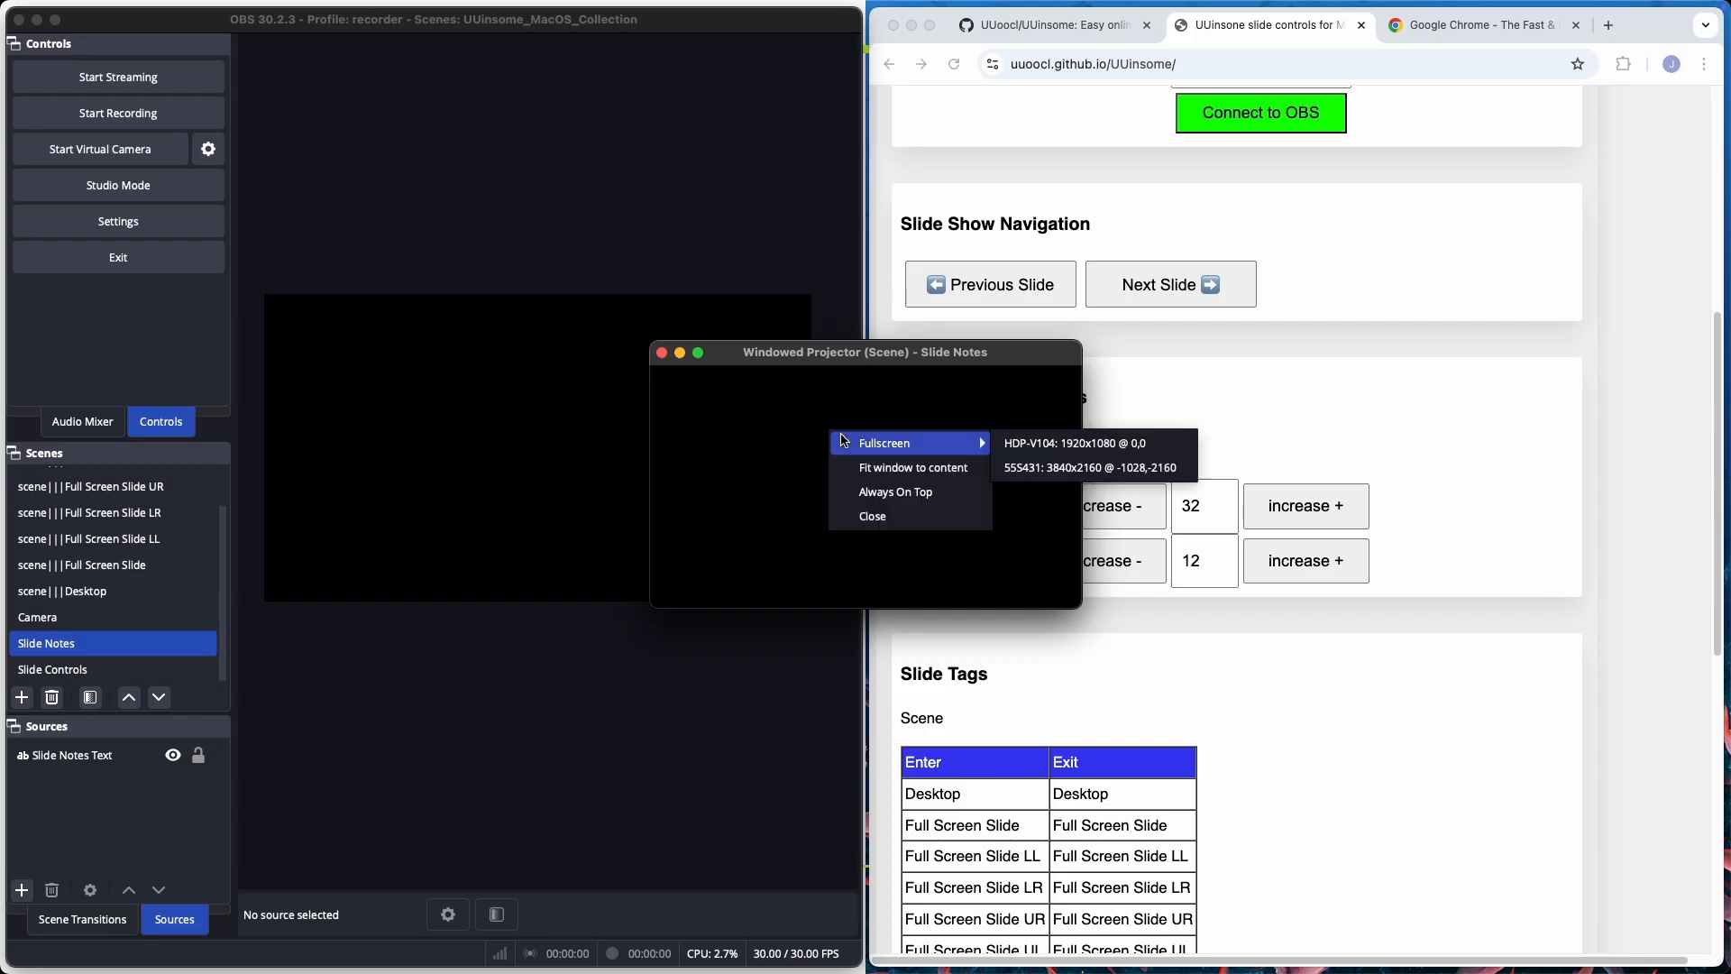
click(888, 492)
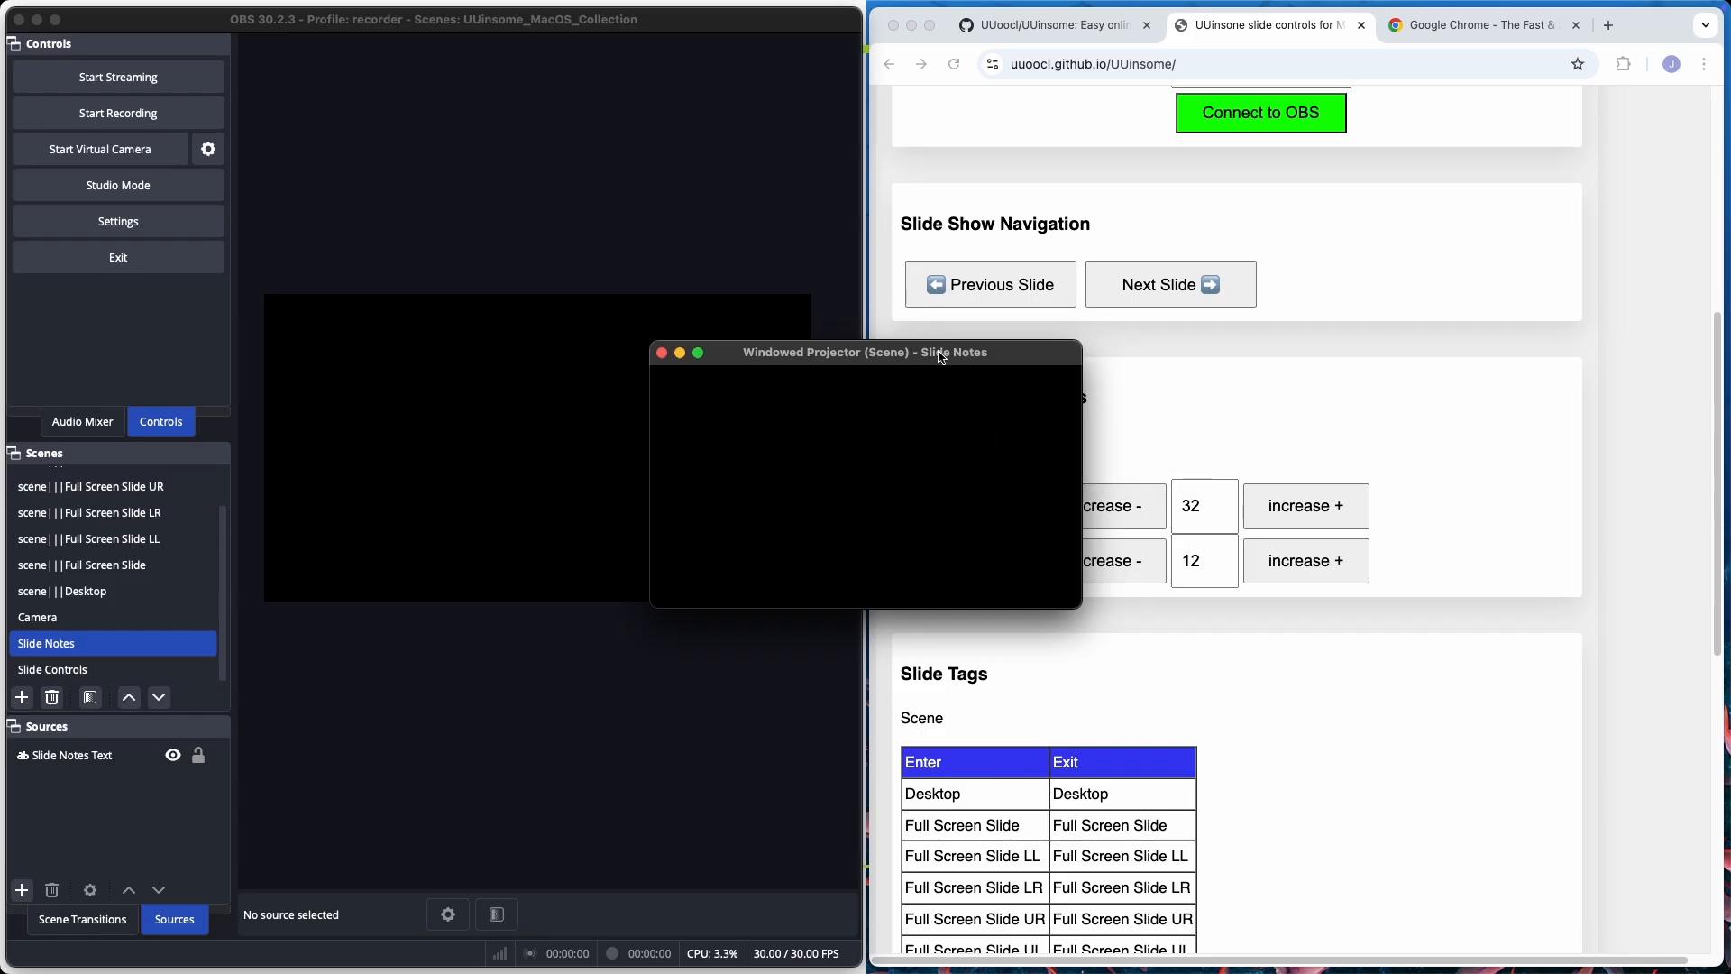
drag(940, 356, 622, 28)
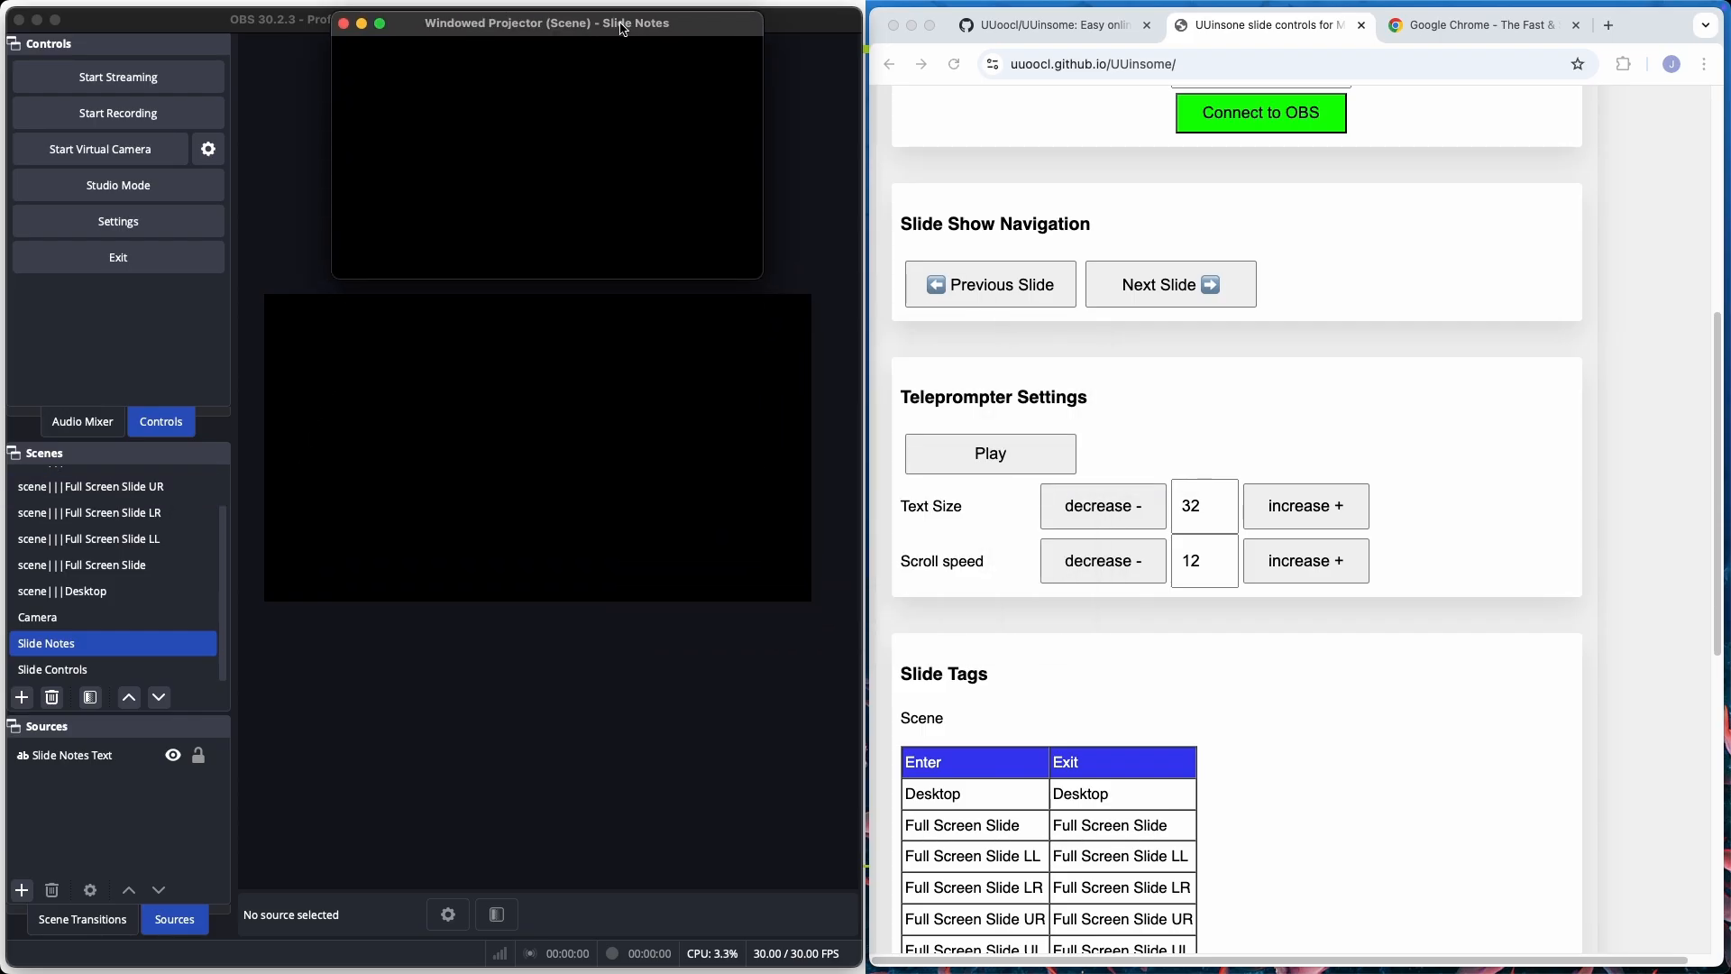
Advance the slide show from the UUinsome page to the bird photo slide to load its notes into the projector.
click(1172, 226)
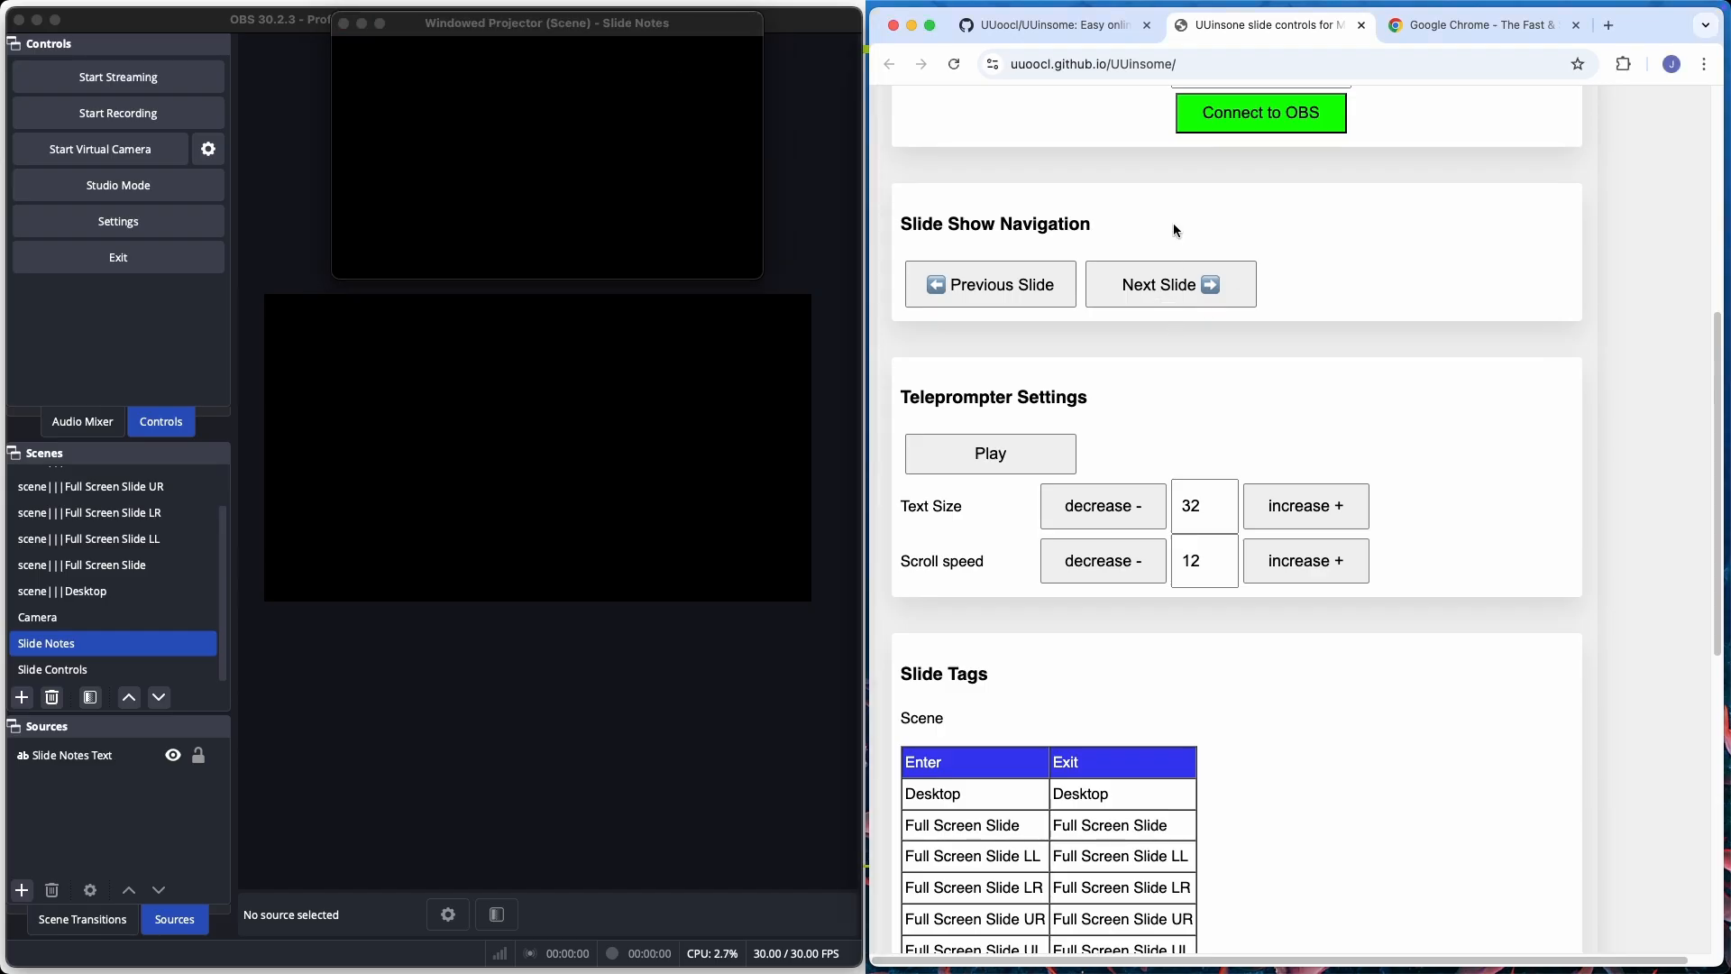
click(1160, 293)
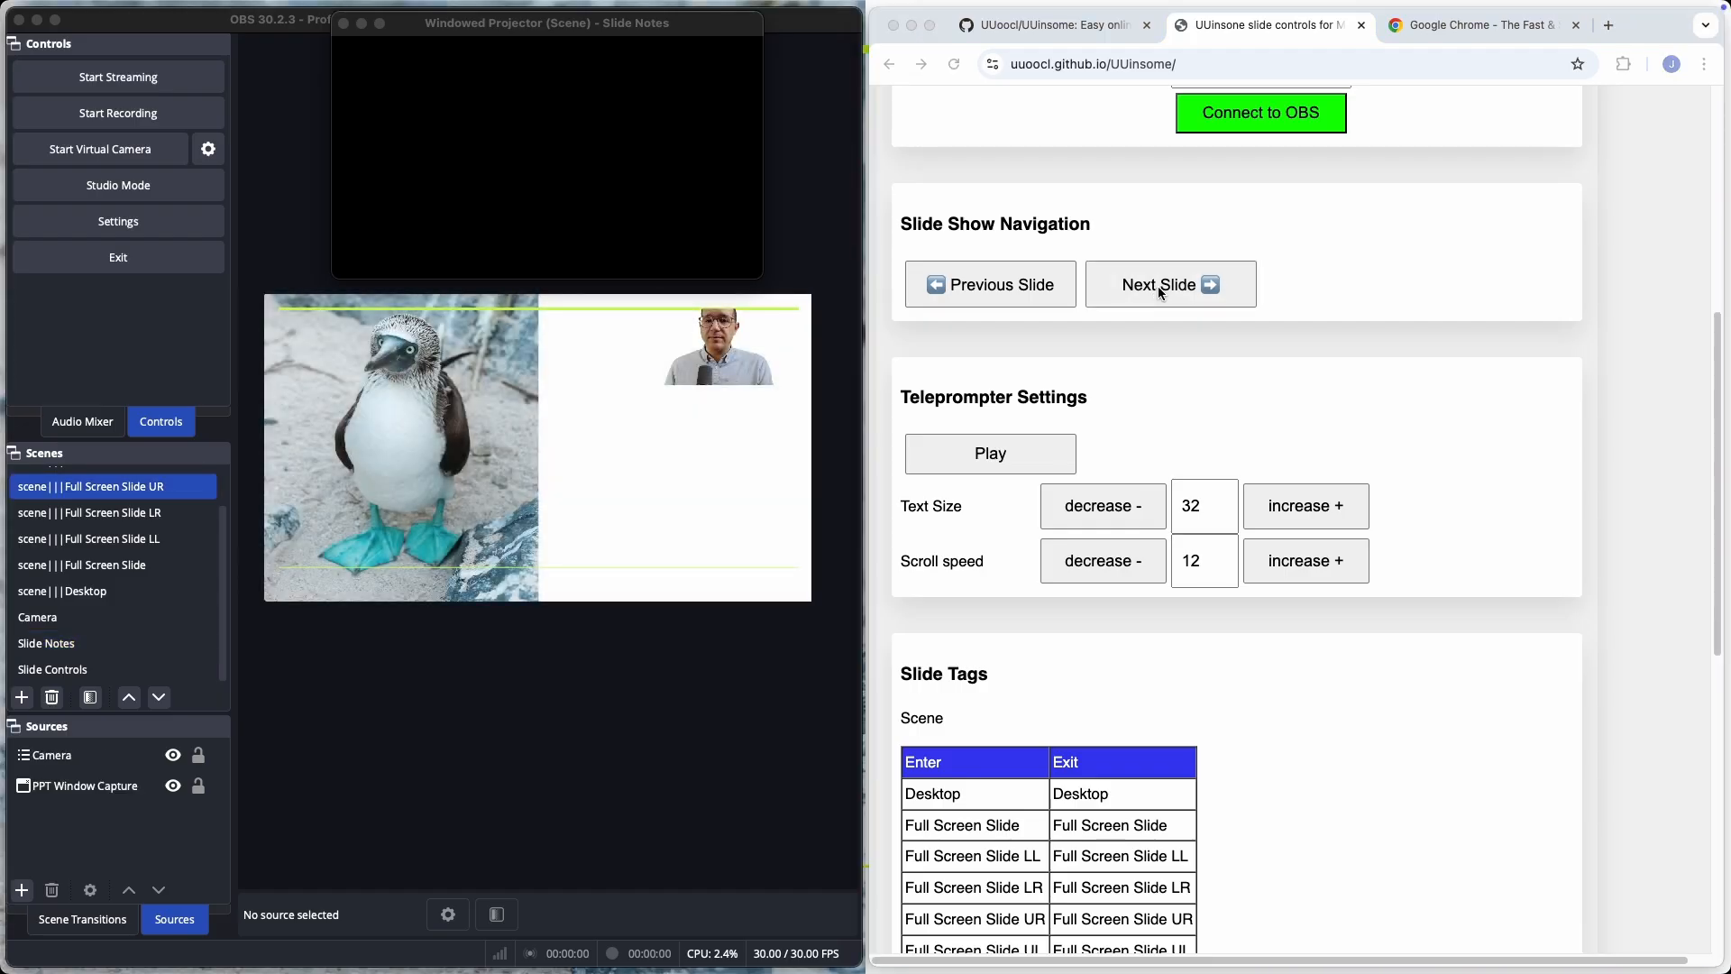
click(1161, 293)
click(1160, 294)
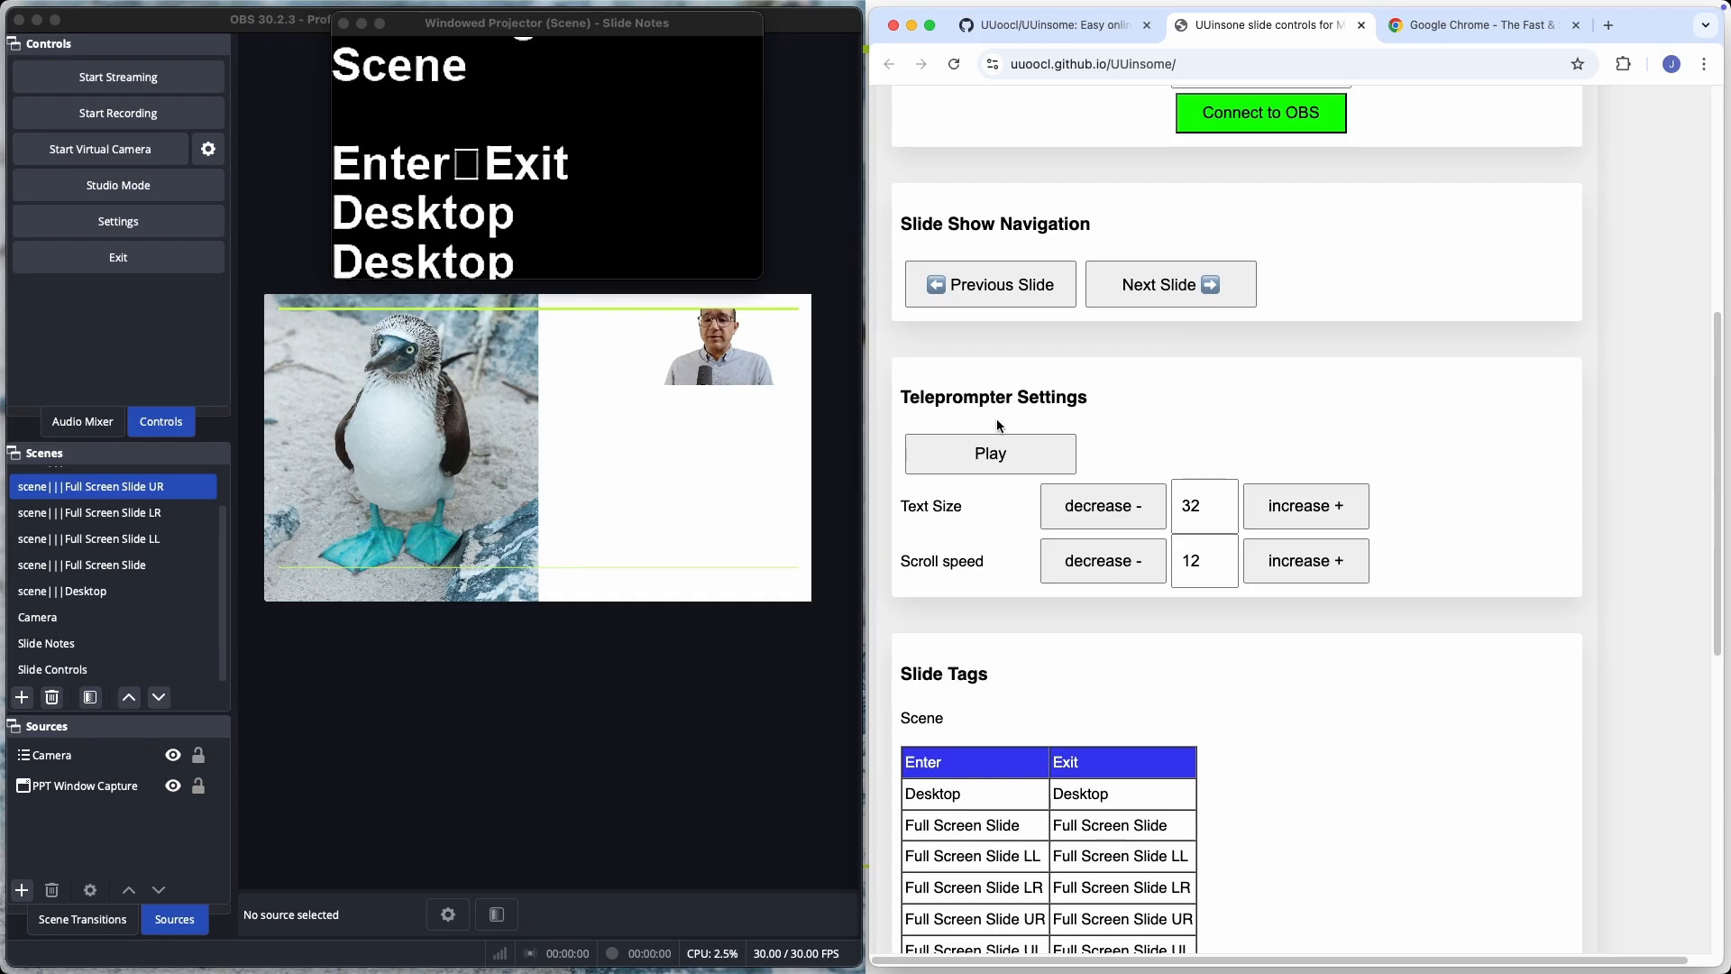
Test pausing and resuming the teleprompter scrolling, leaving the slide notes playing.
click(992, 458)
click(995, 459)
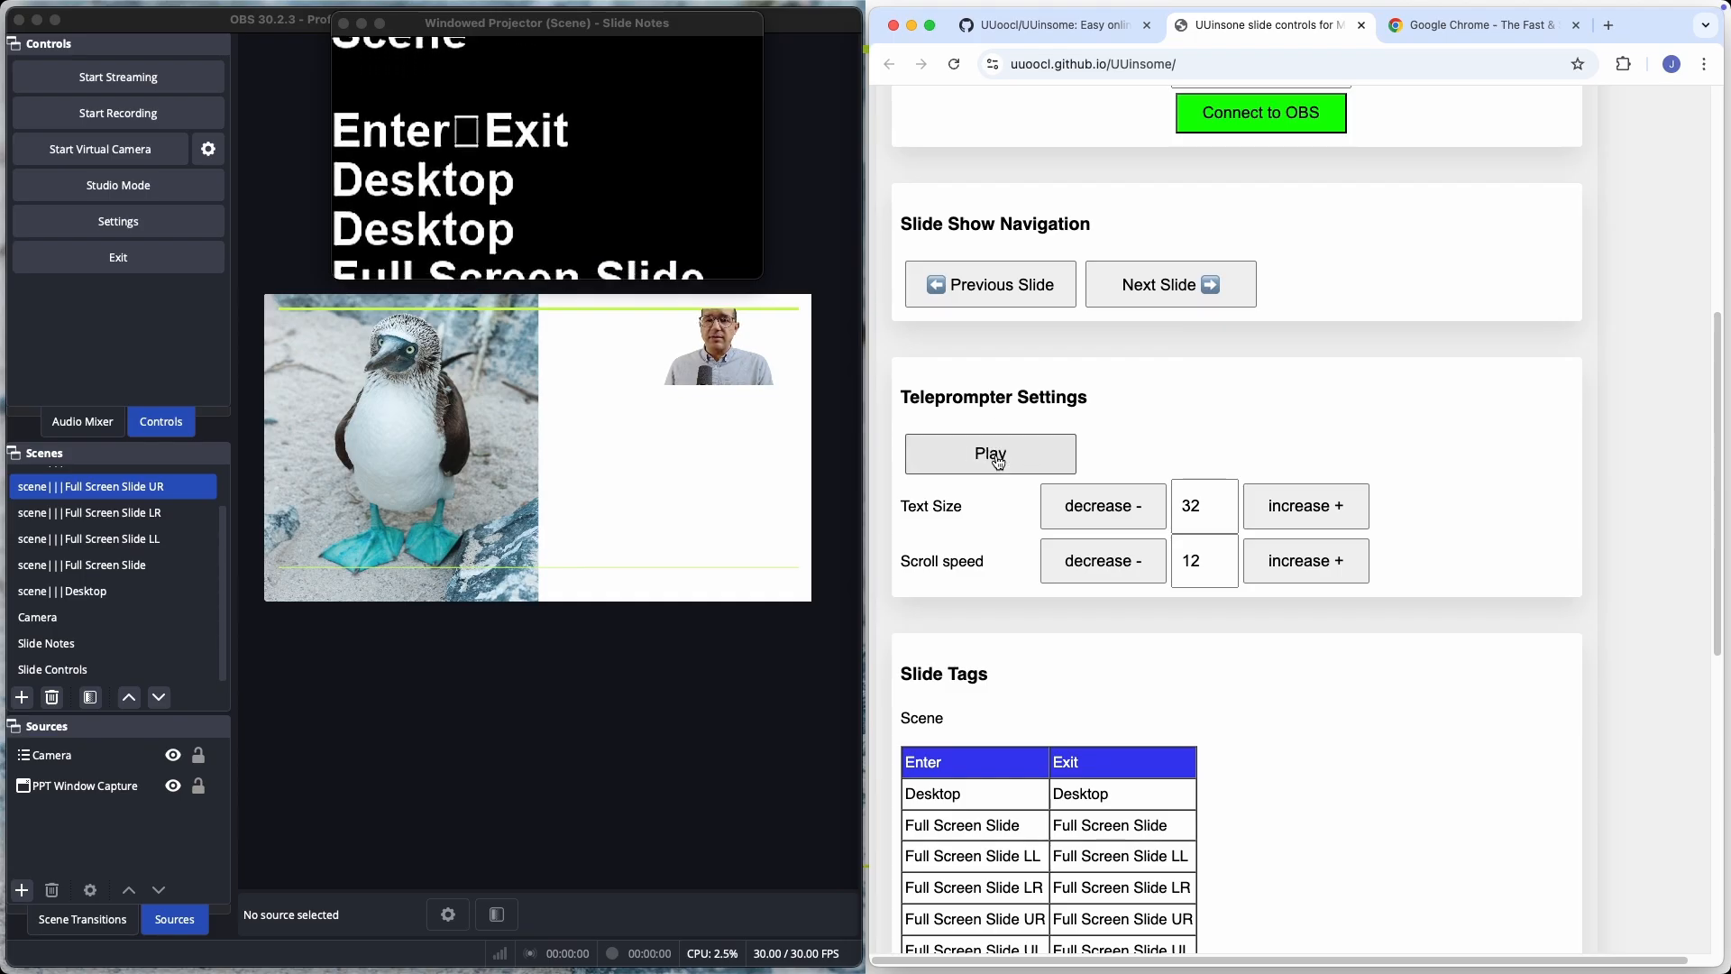
click(998, 459)
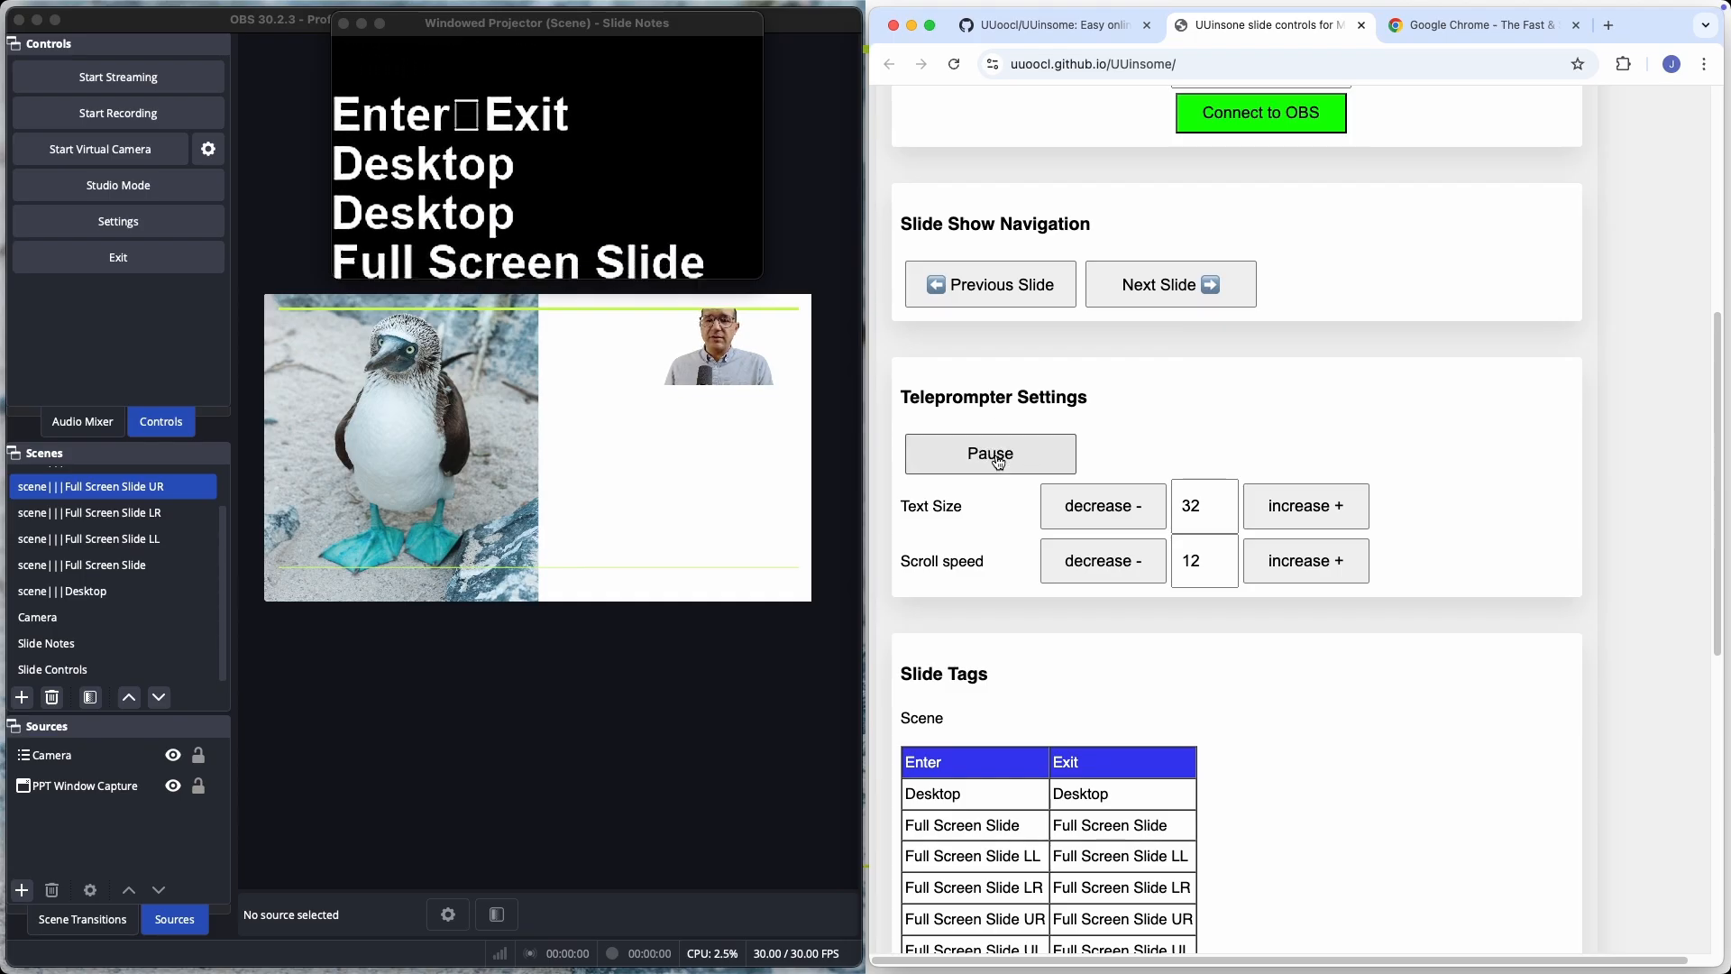
click(998, 459)
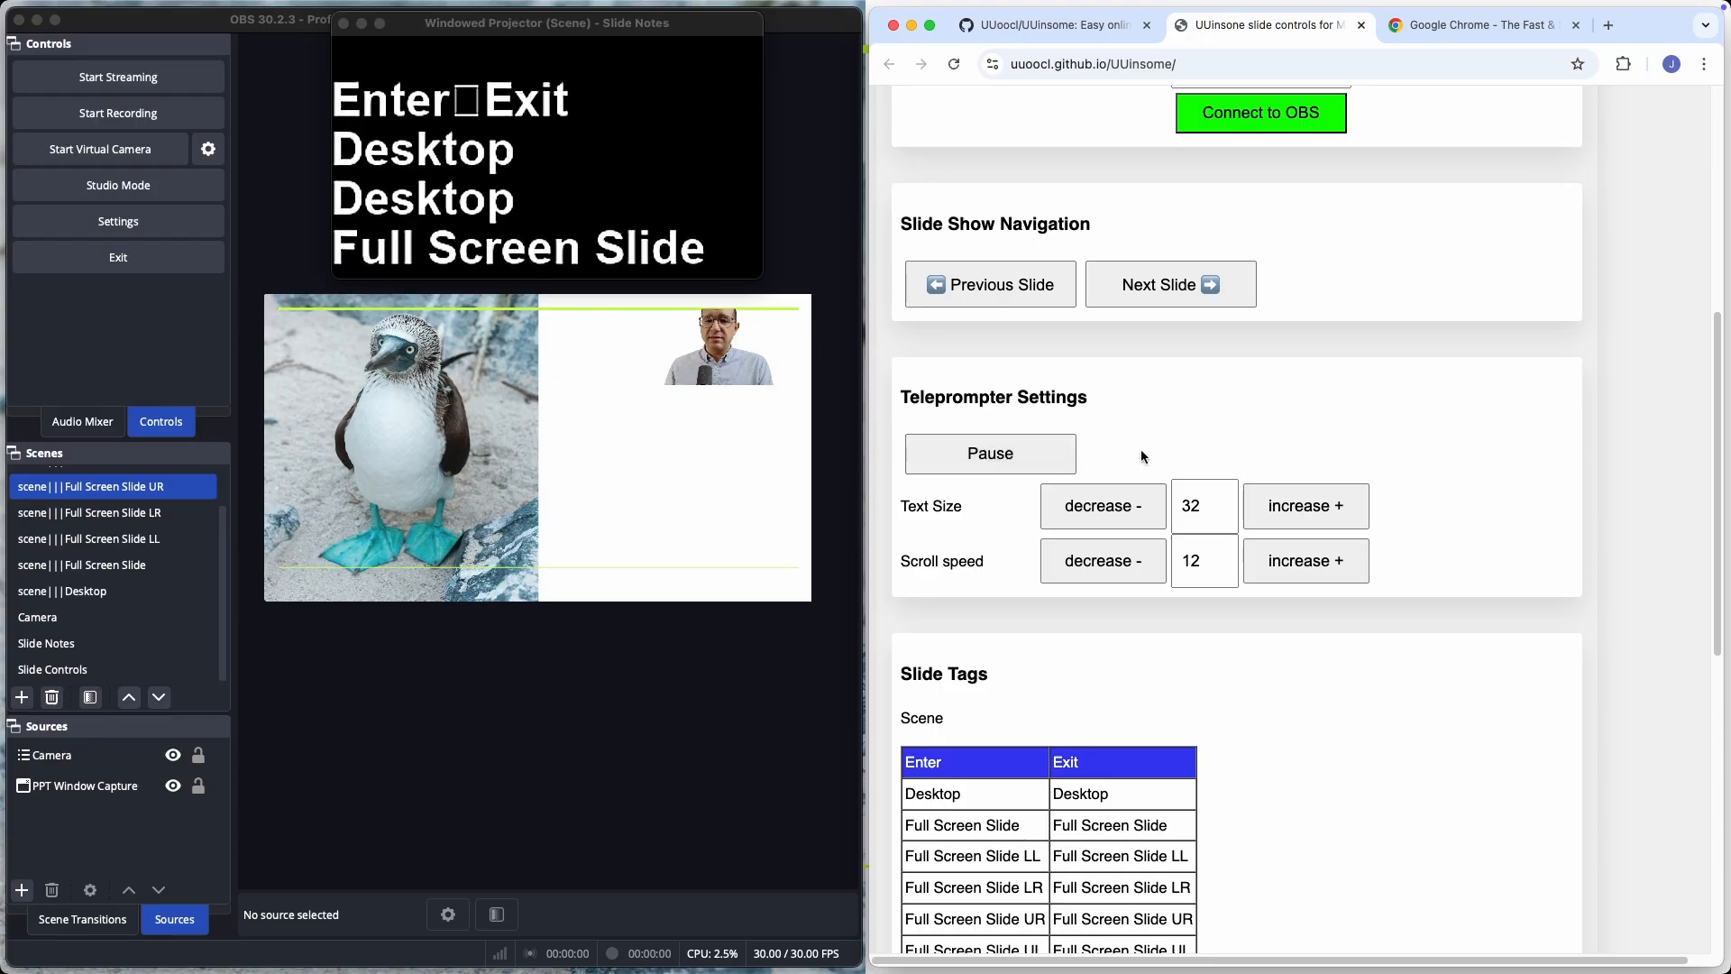
Try the teleprompter text size at 36, and return it to 32.
click(1295, 512)
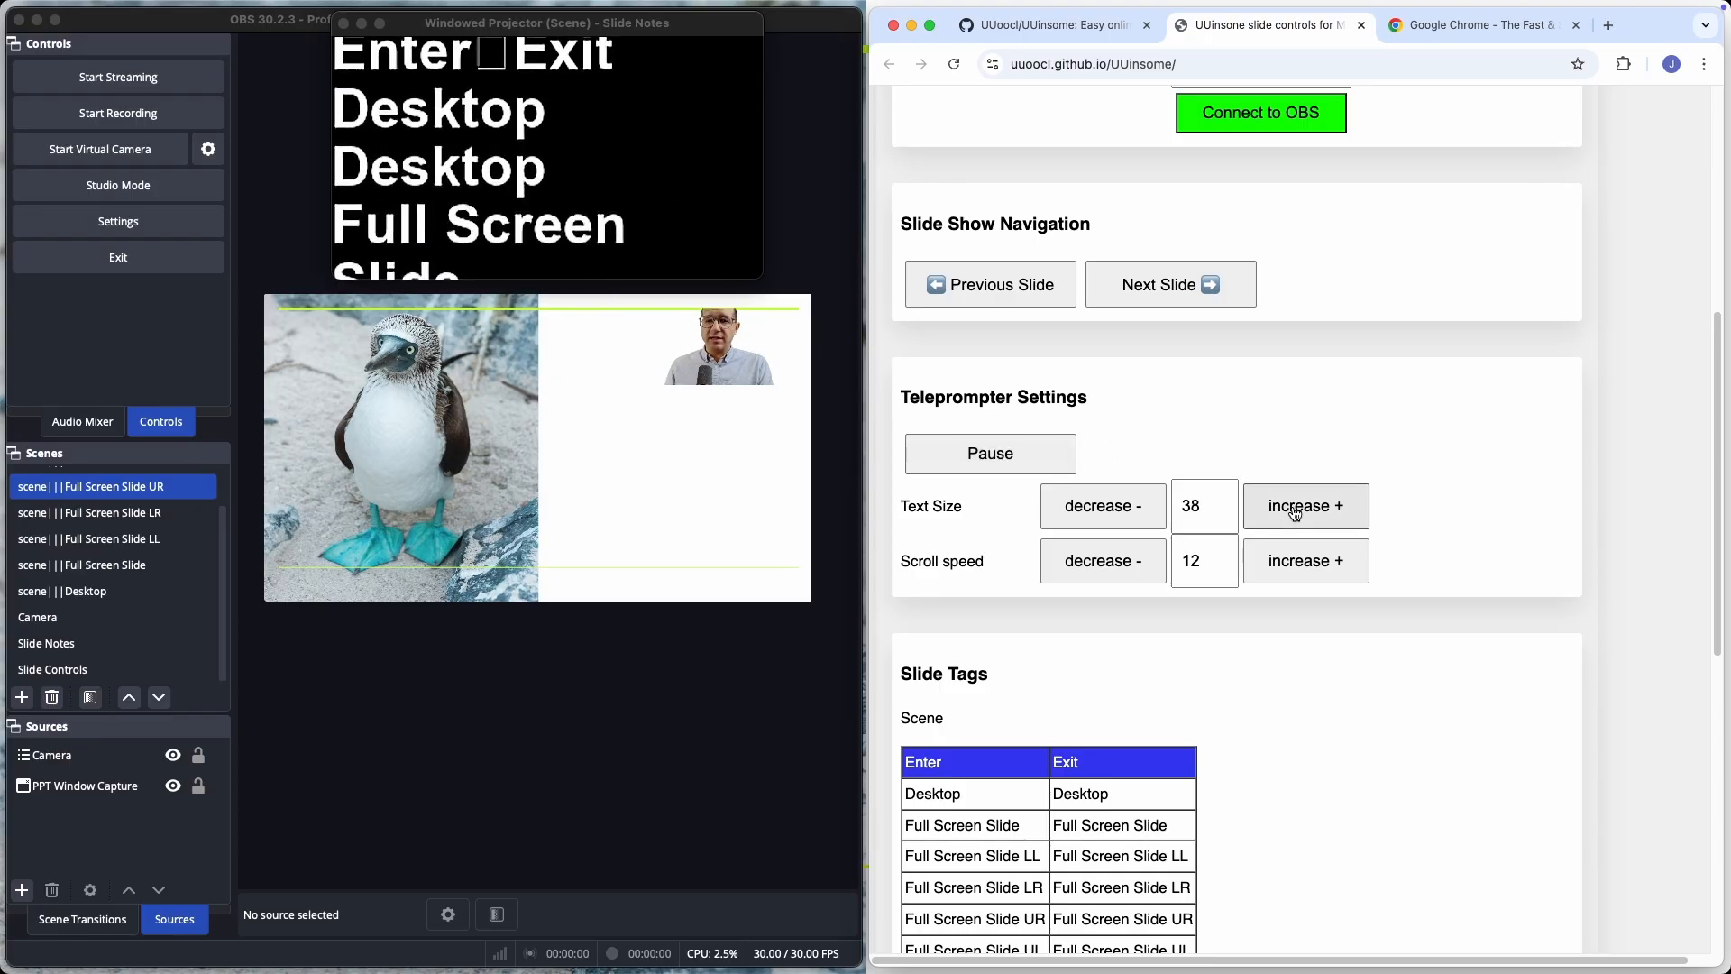
triple_click(1118, 516)
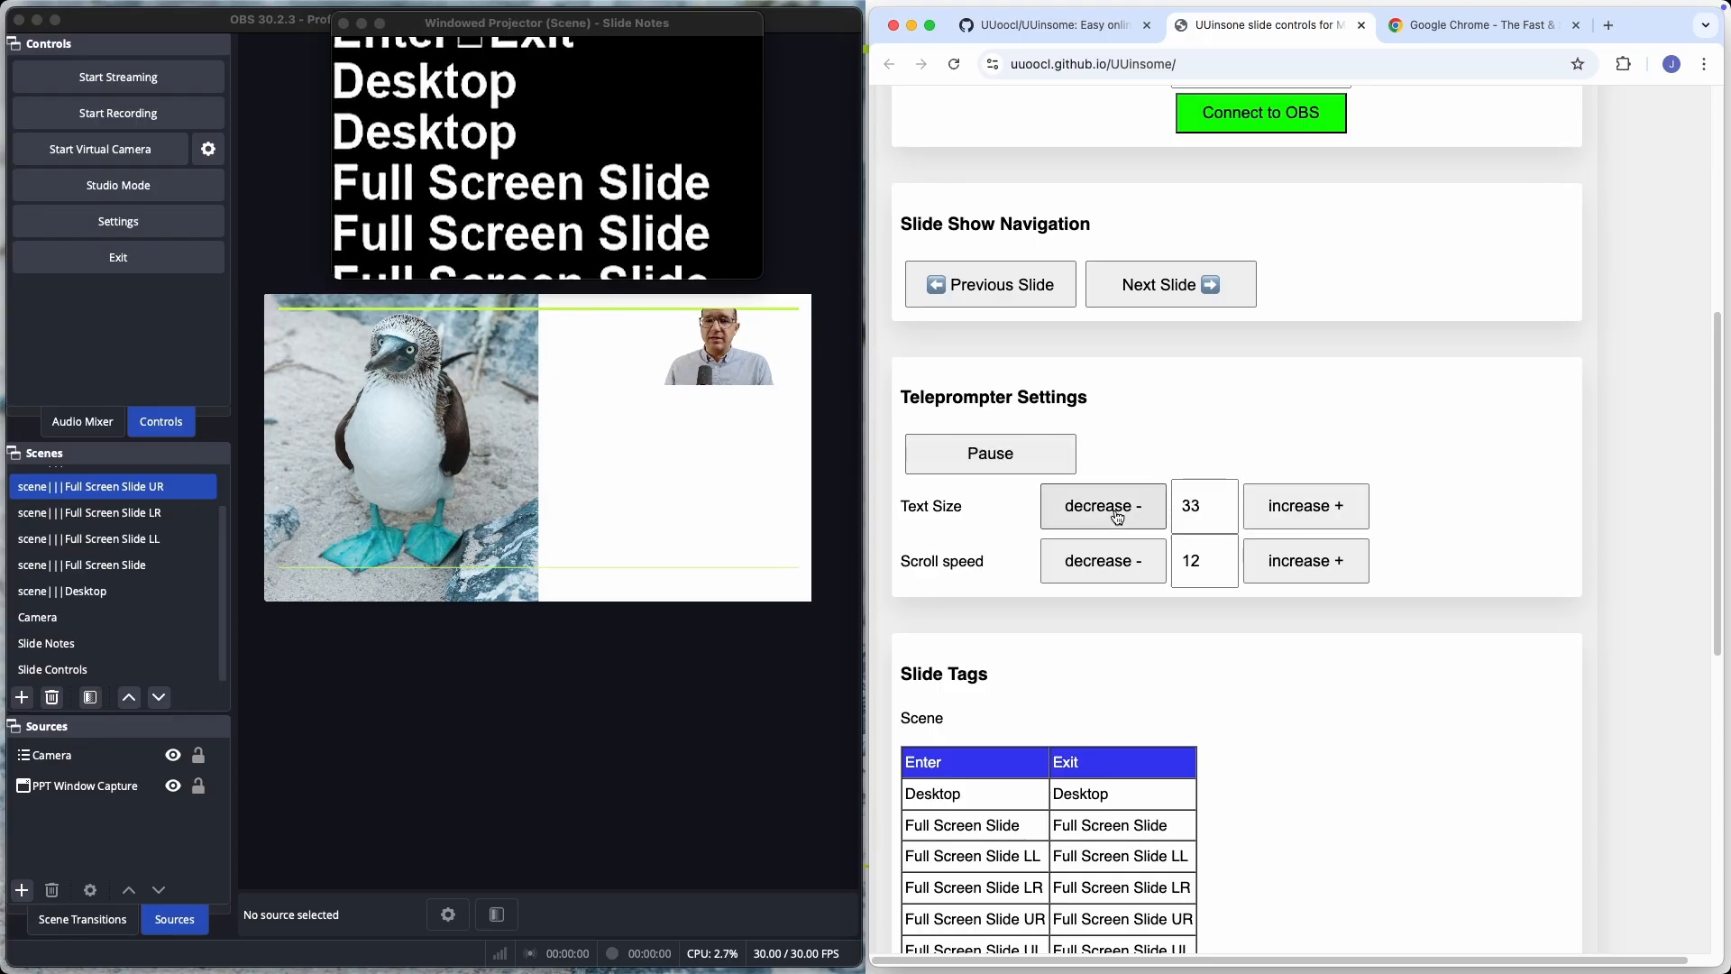
Lower the teleprompter scroll speed to 7, and raise it to 31 to compare how fast the notes move.
triple_click(1116, 563)
double_click(1118, 566)
click(1280, 563)
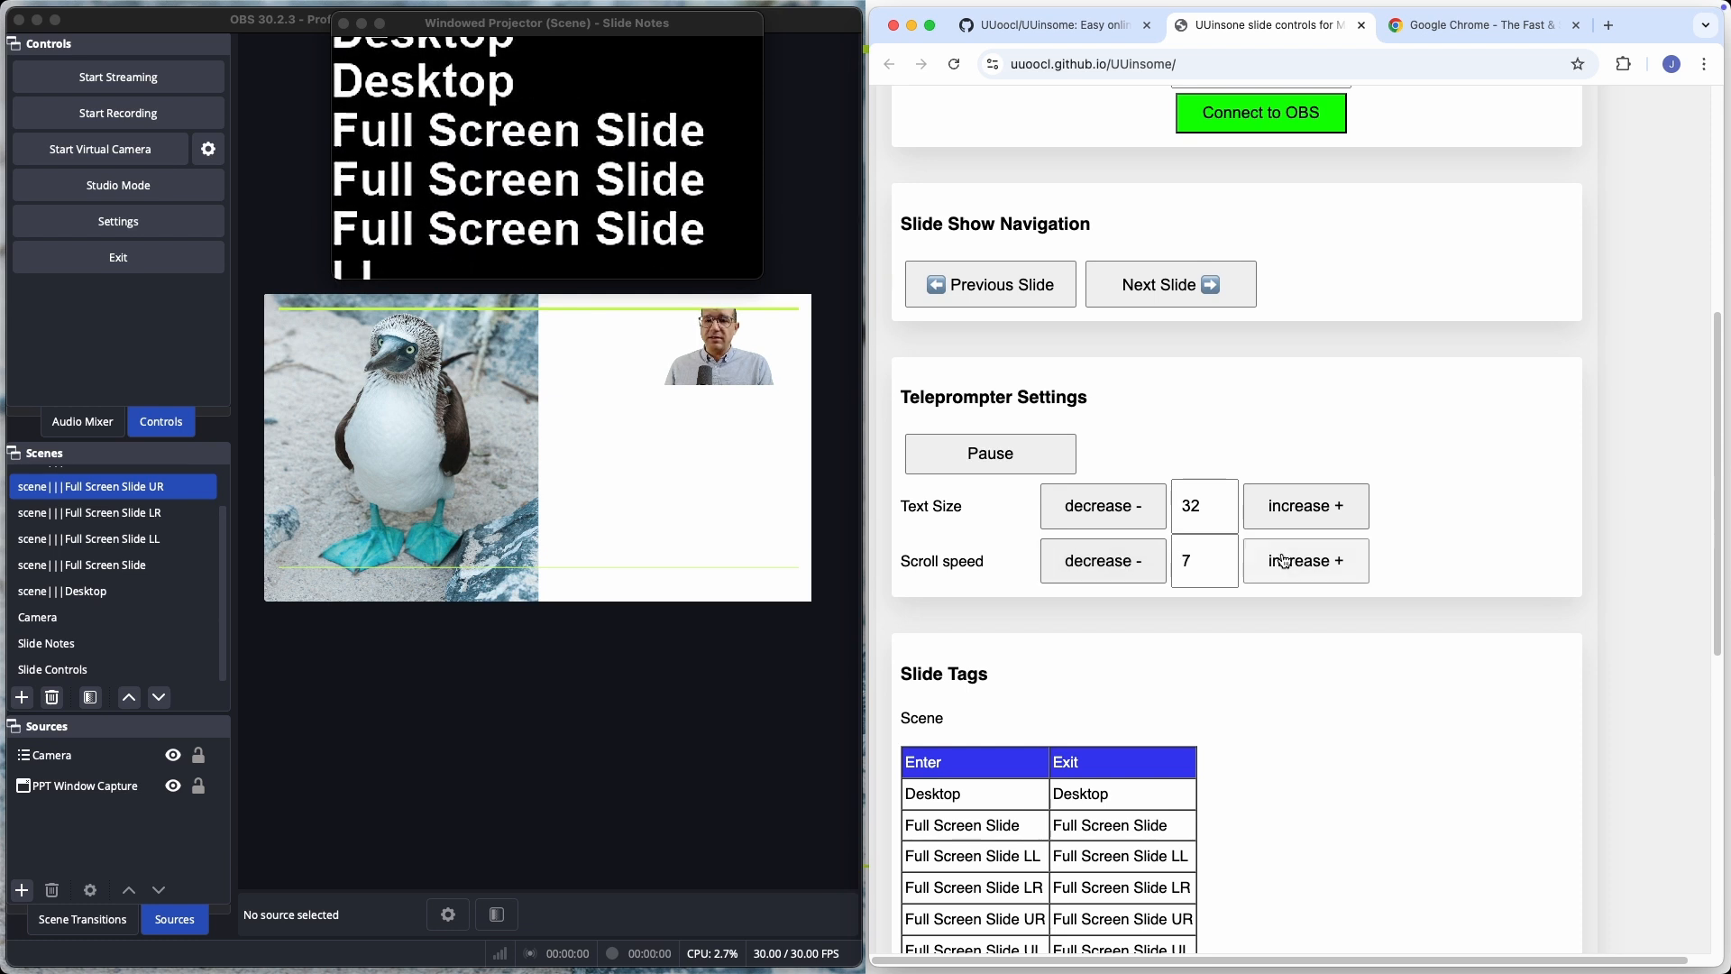
double_click(1282, 565)
triple_click(1284, 565)
double_click(1285, 566)
triple_click(1286, 565)
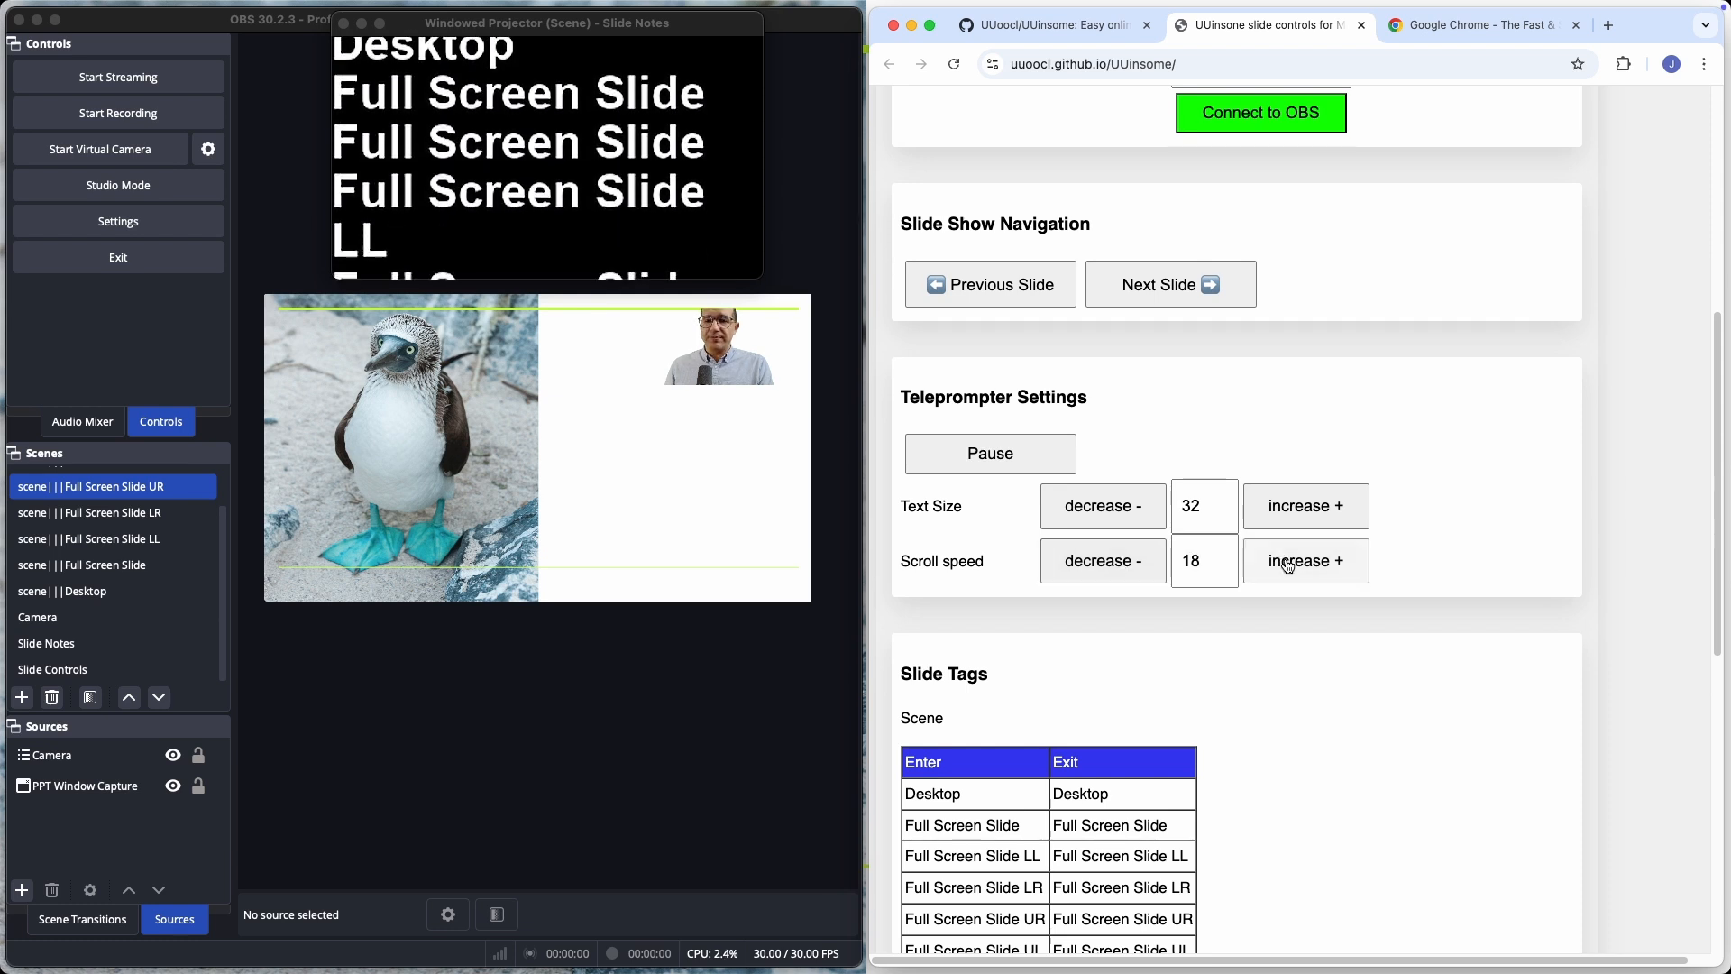
triple_click(1287, 566)
double_click(1288, 565)
triple_click(1286, 565)
double_click(1287, 566)
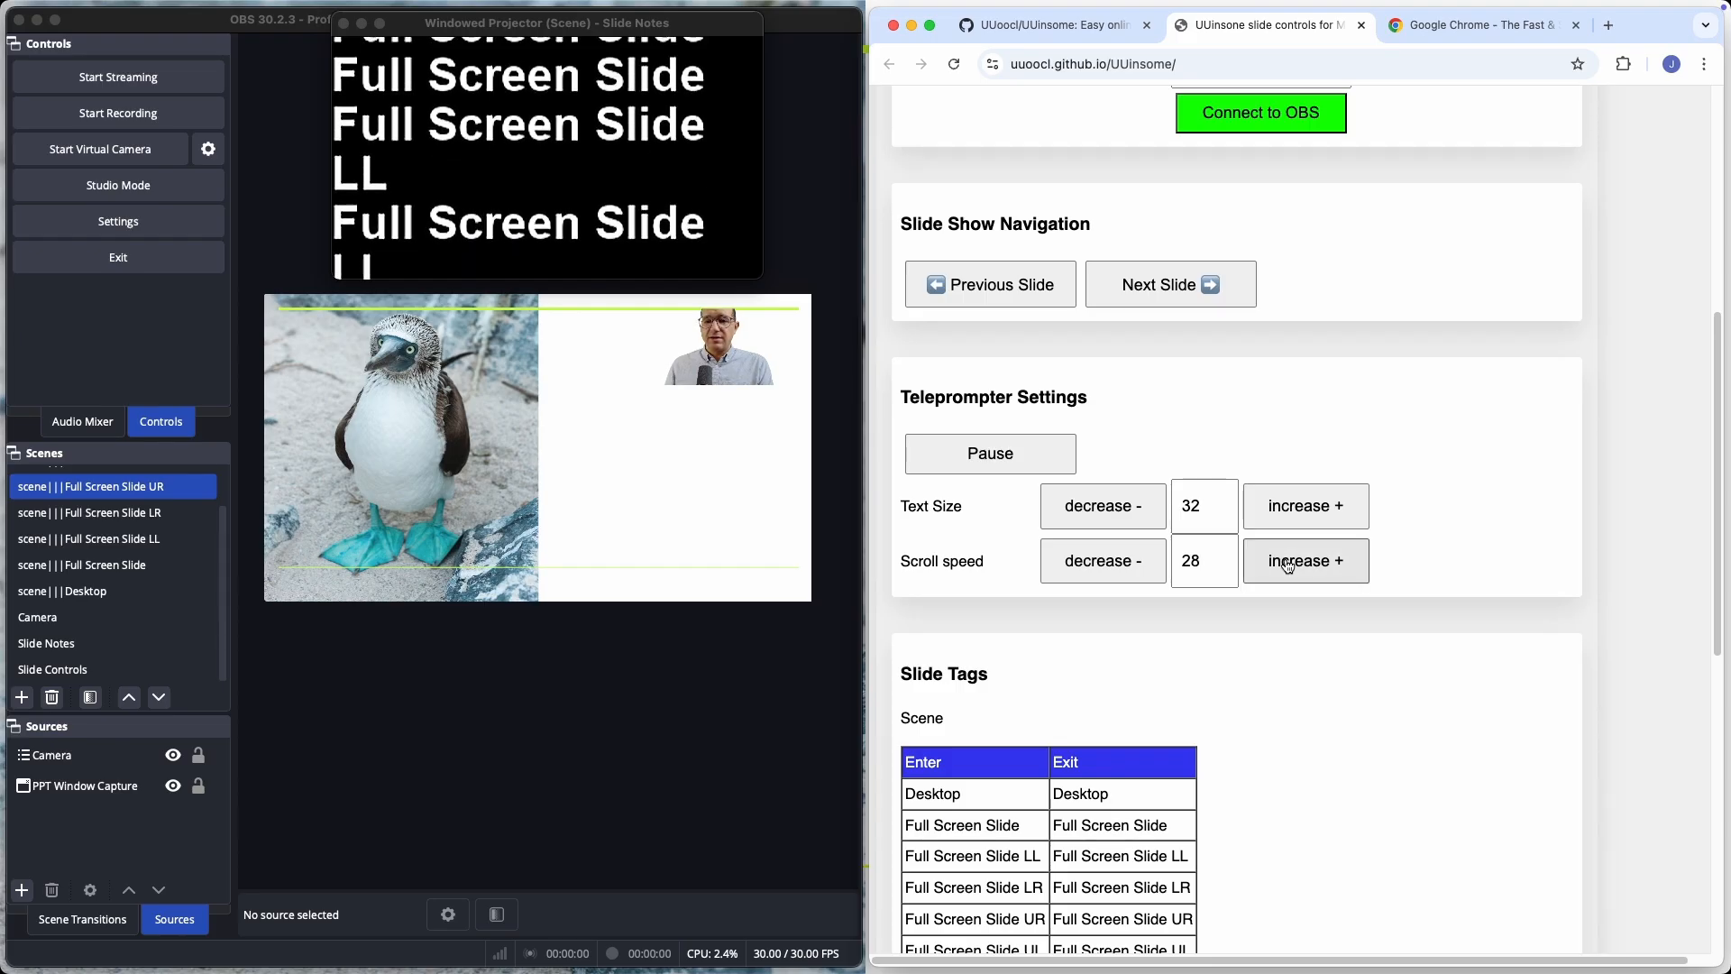
double_click(1286, 565)
click(1287, 566)
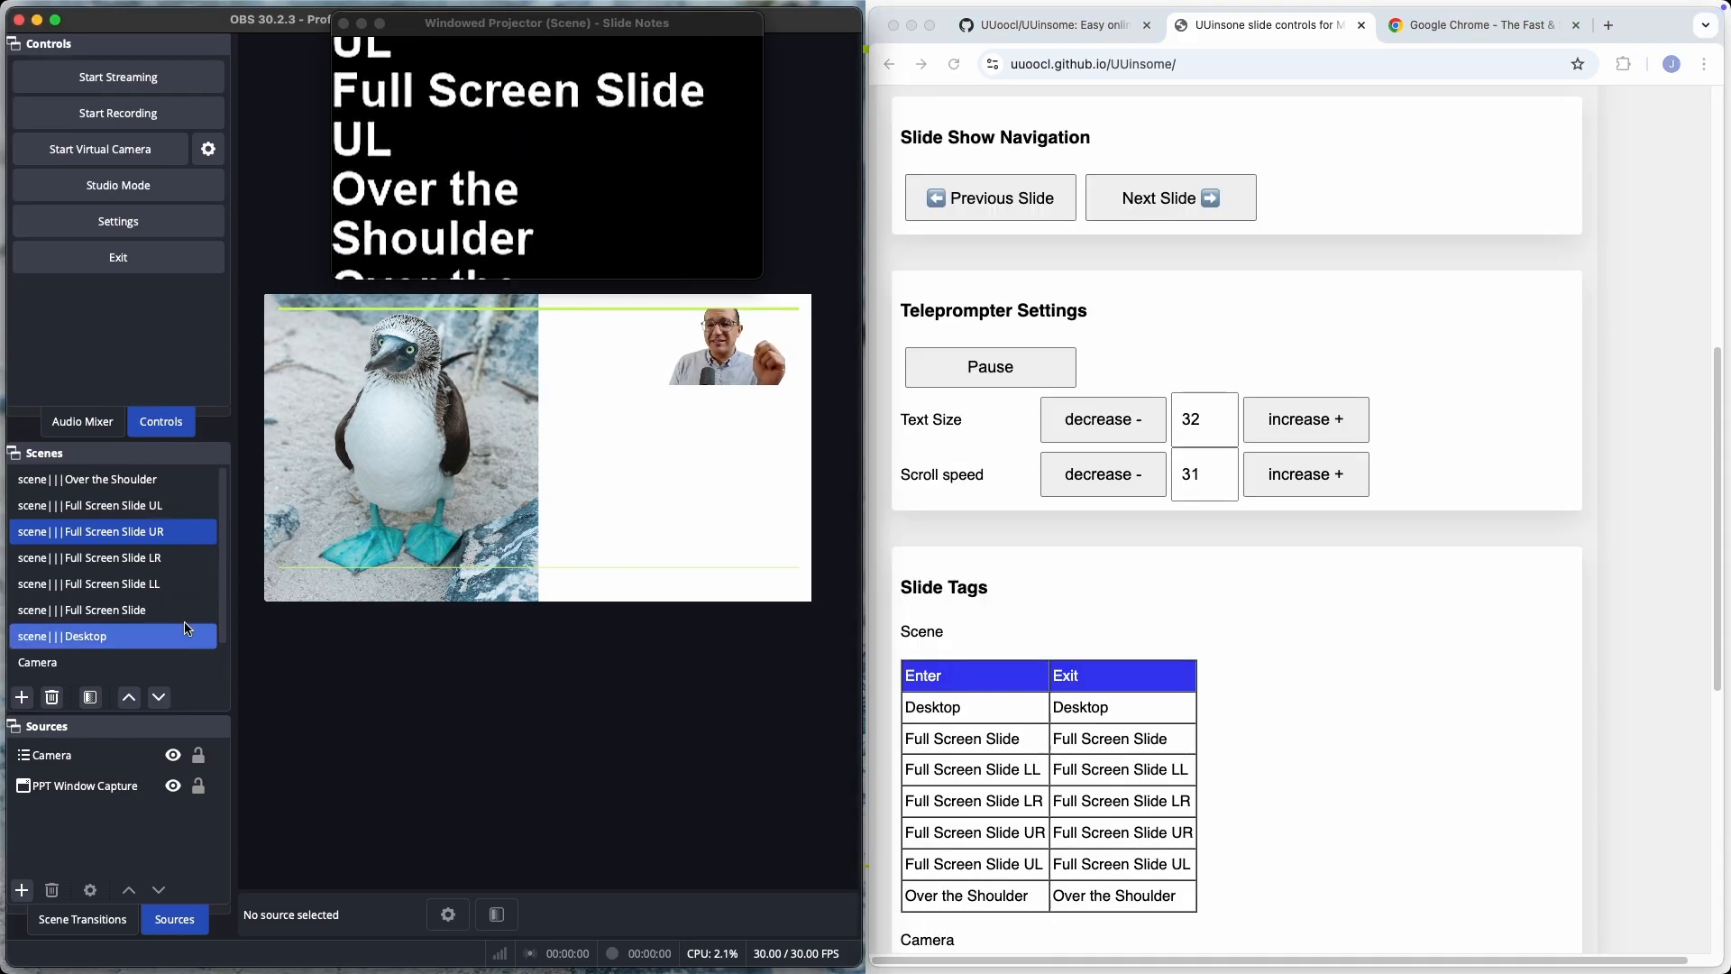